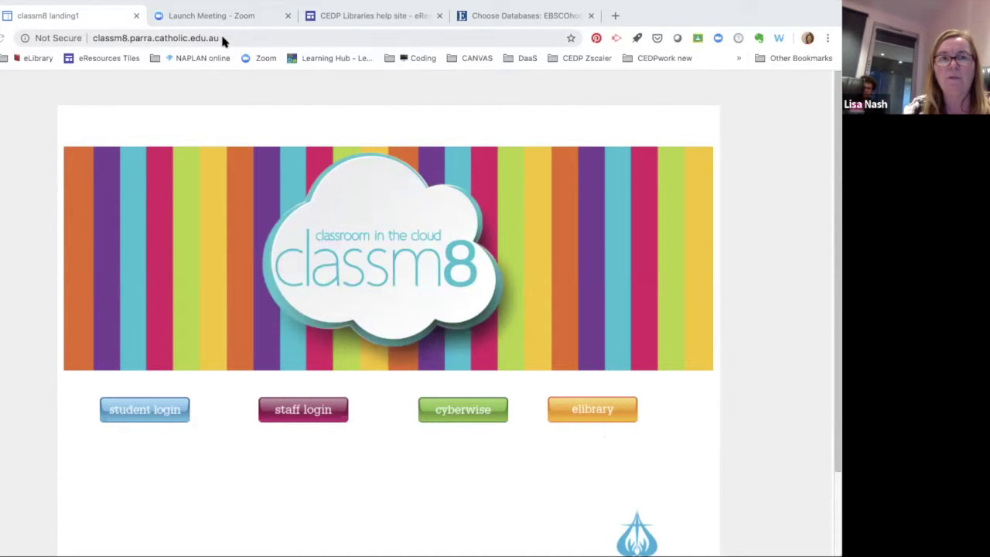
# Follow the orange eLibrary link on the classm8 landing page to the network access log-on page.
pyautogui.click(573, 417)
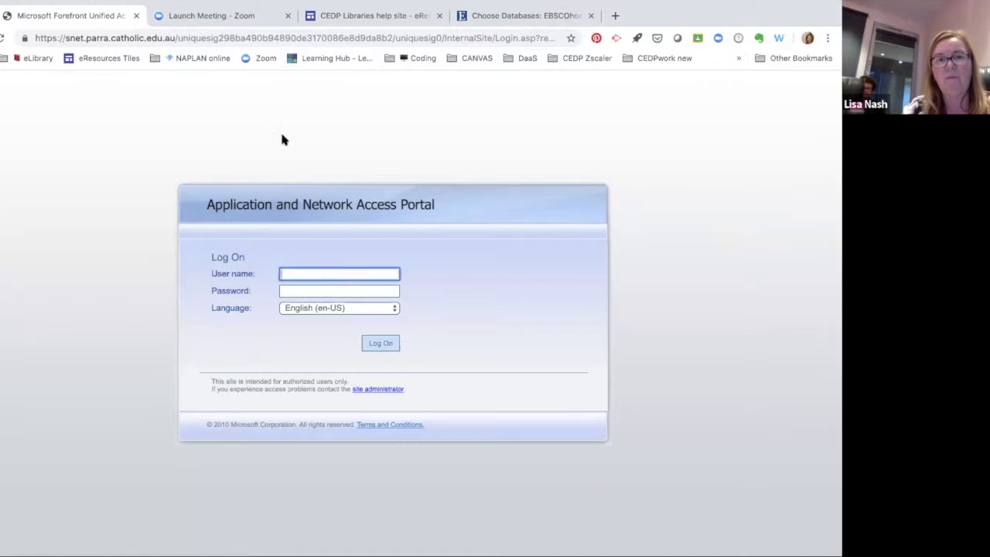
# Log on to the Forefront UAG portal with the staff user name and password.
pyautogui.press('Tab')
pyautogui.write('***')
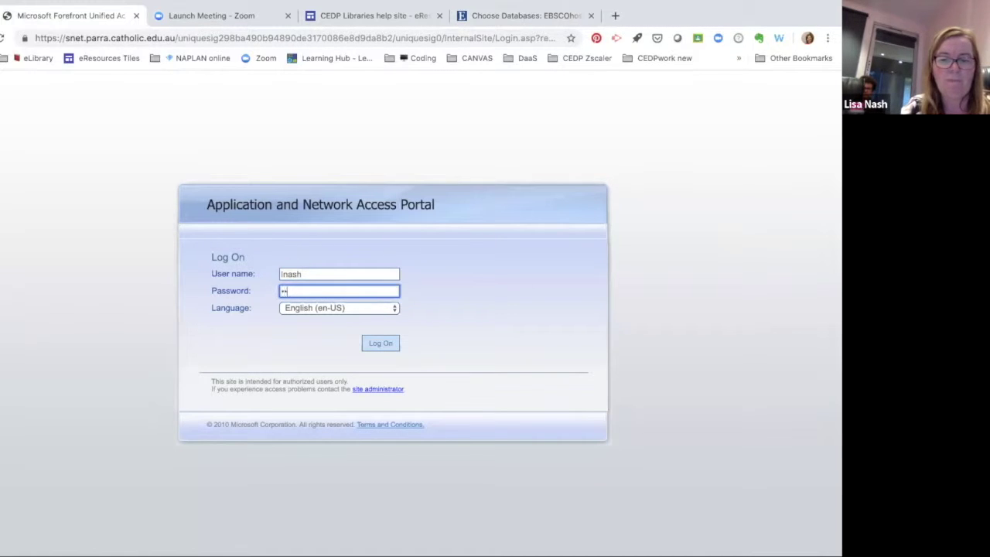
pyautogui.write('********')
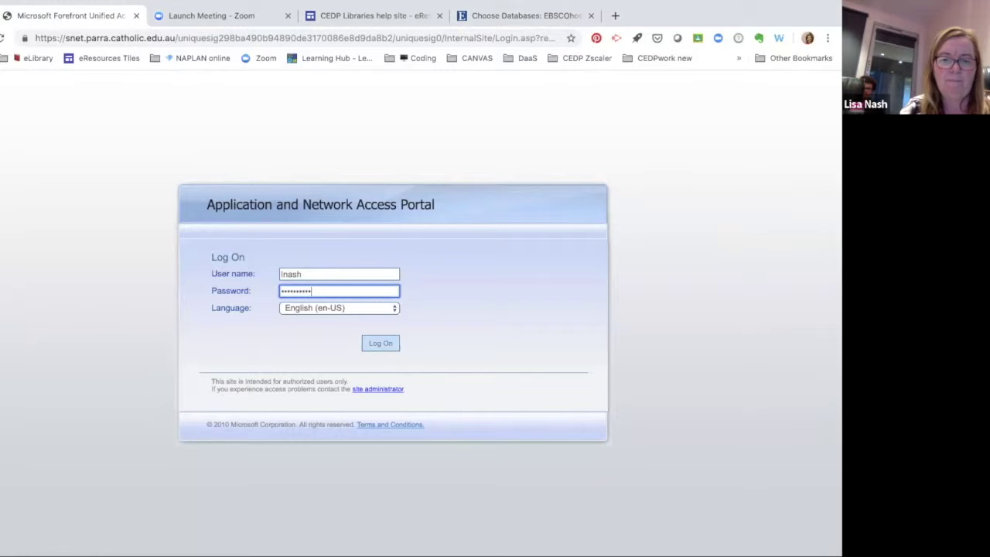
pyautogui.write('*')
pyautogui.press('Return')
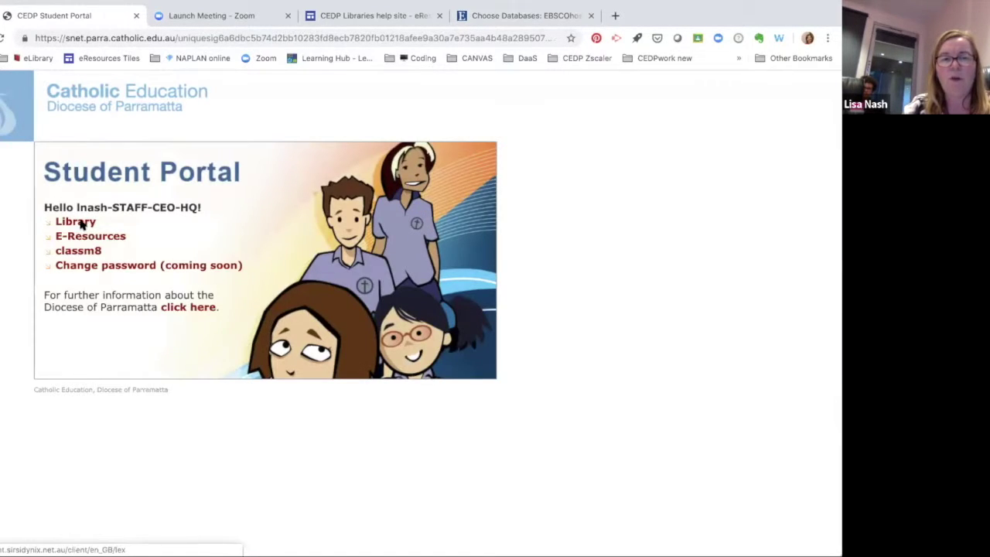
# Go through the portal's Library link to the CEDP eResource Databases tile page.
pyautogui.click(80, 223)
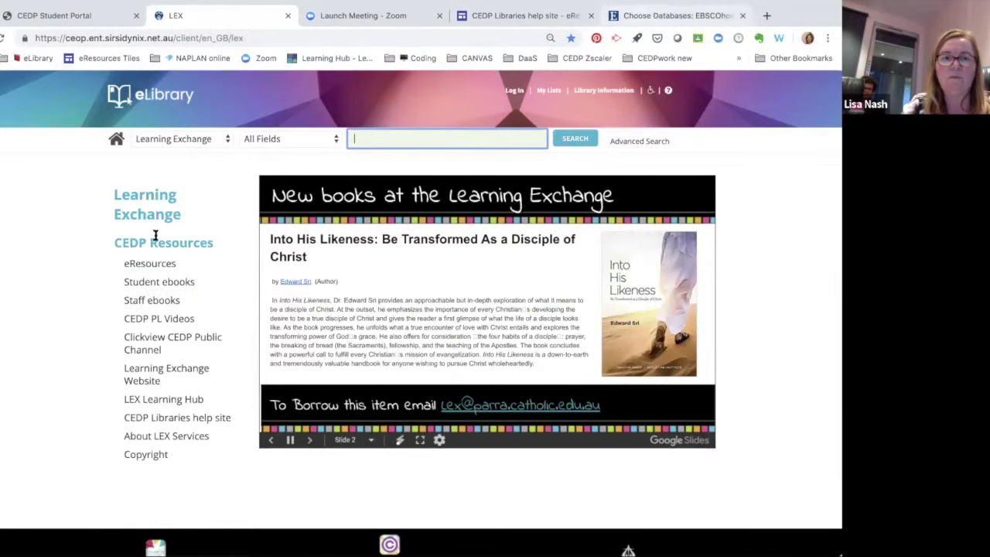
pyautogui.click(160, 262)
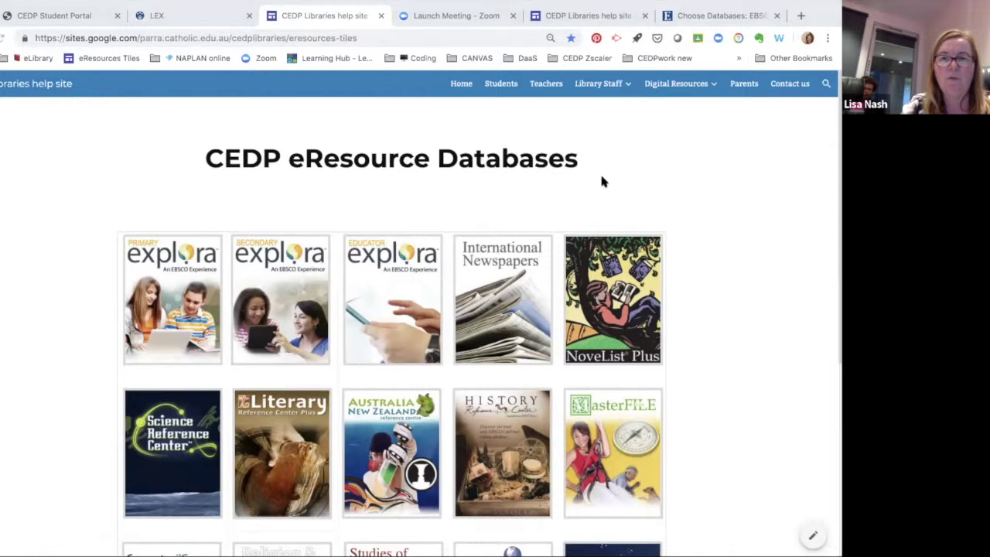
pyautogui.scroll(-3, 573, 209)
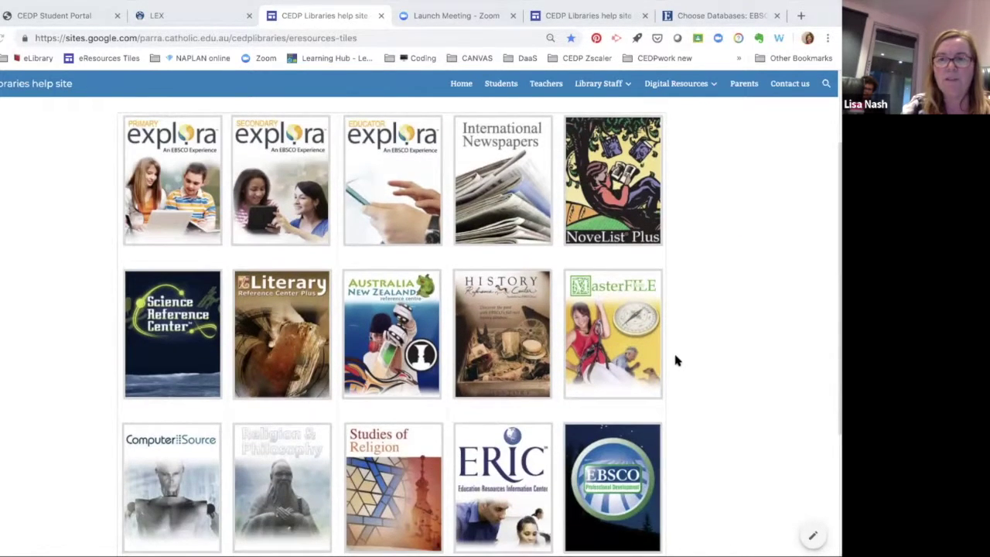
pyautogui.scroll(-1, 674, 360)
pyautogui.scroll(-3, 704, 364)
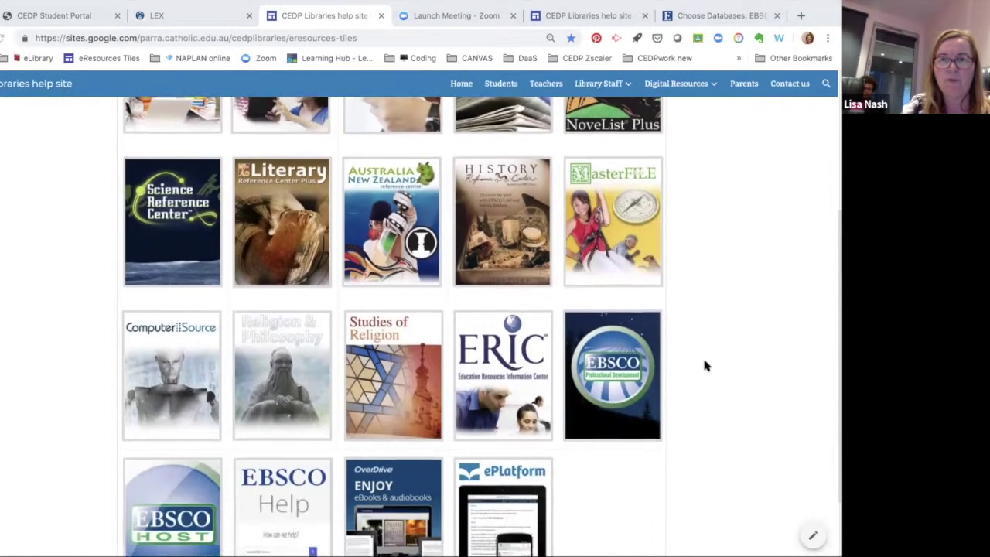
pyautogui.scroll(-2, 704, 365)
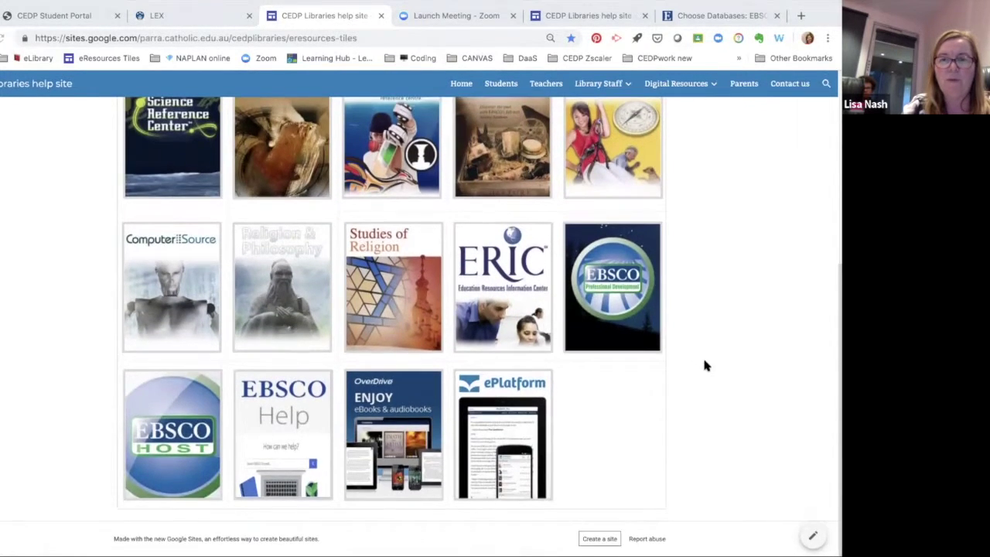
pyautogui.scroll(8, 704, 365)
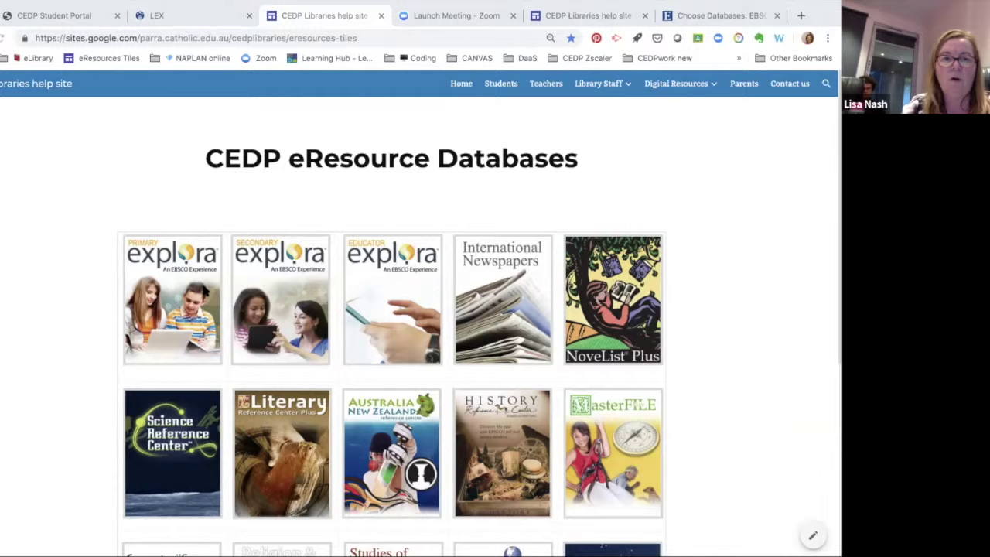
# Scroll to the bottom tile row showing EBSCOhost, EBSCO Help, OverDrive and ePlatform.
pyautogui.scroll(-1, 71, 427)
pyautogui.scroll(-1, 71, 427)
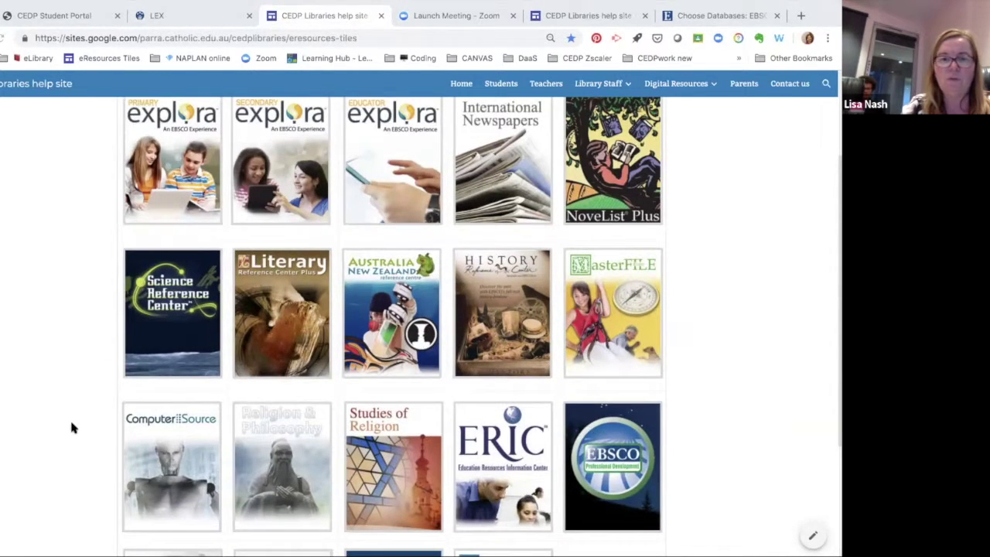
pyautogui.scroll(-3, 71, 424)
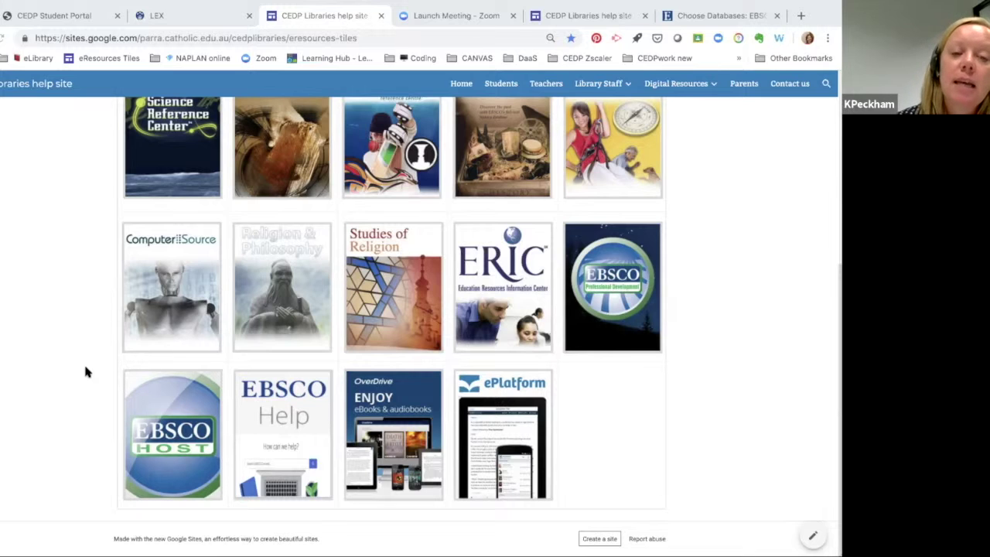
pyautogui.scroll(1, 85, 371)
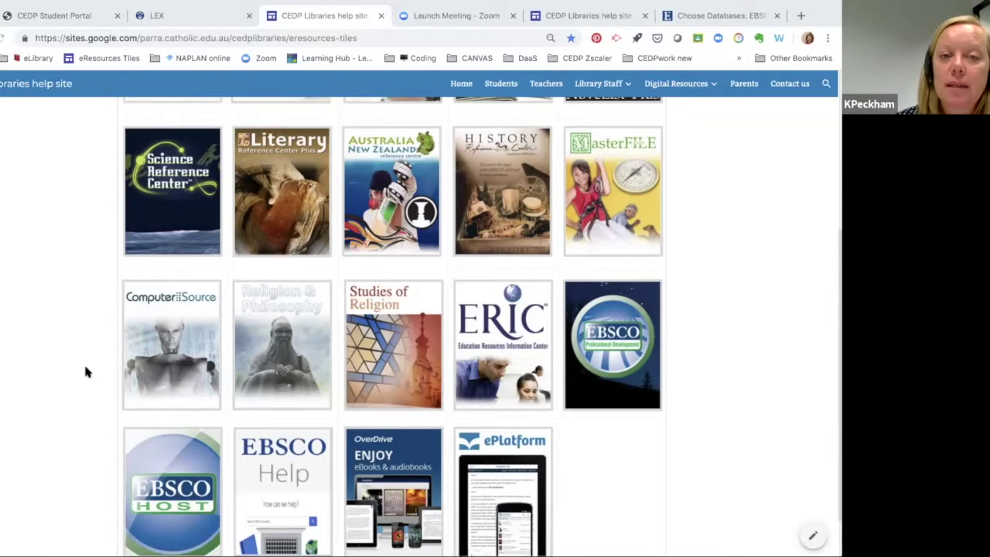
pyautogui.scroll(-1, 85, 372)
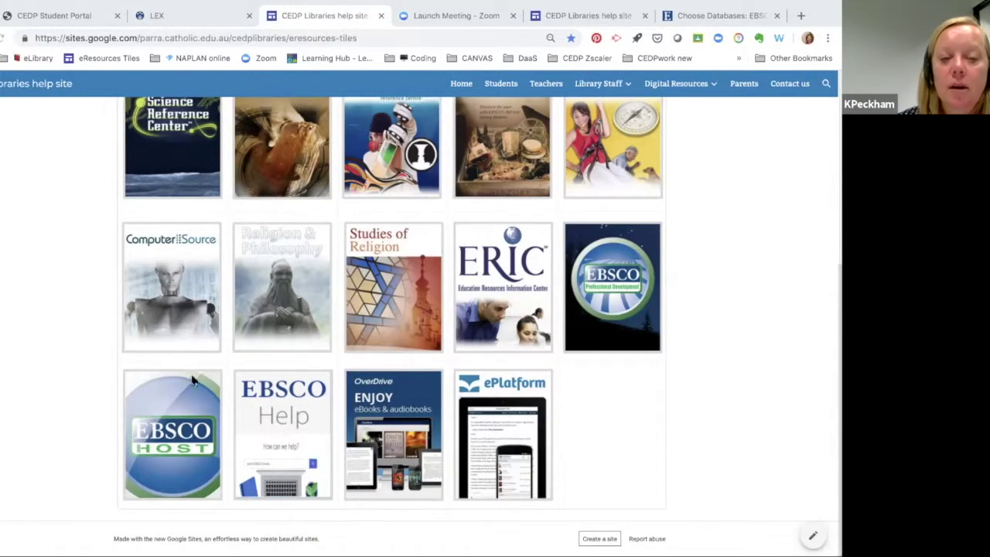
# Open the EBSCOhost tile and return to the top of its Choose Databases list.
pyautogui.click(167, 424)
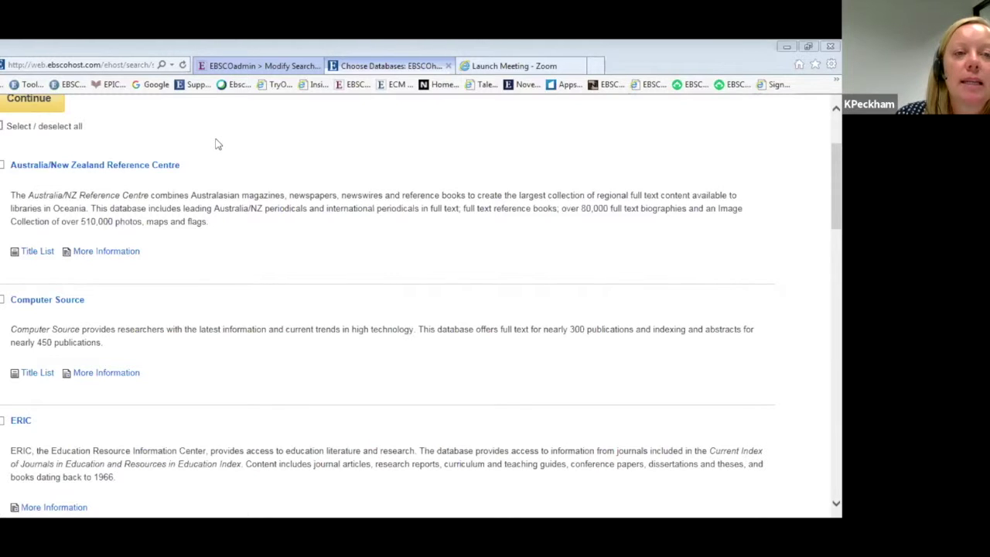
pyautogui.scroll(3, 214, 148)
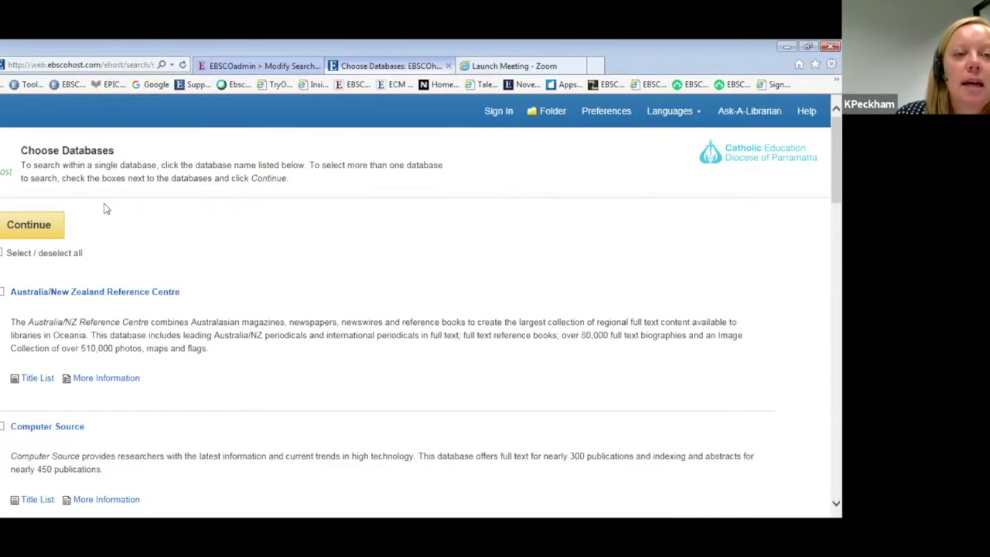
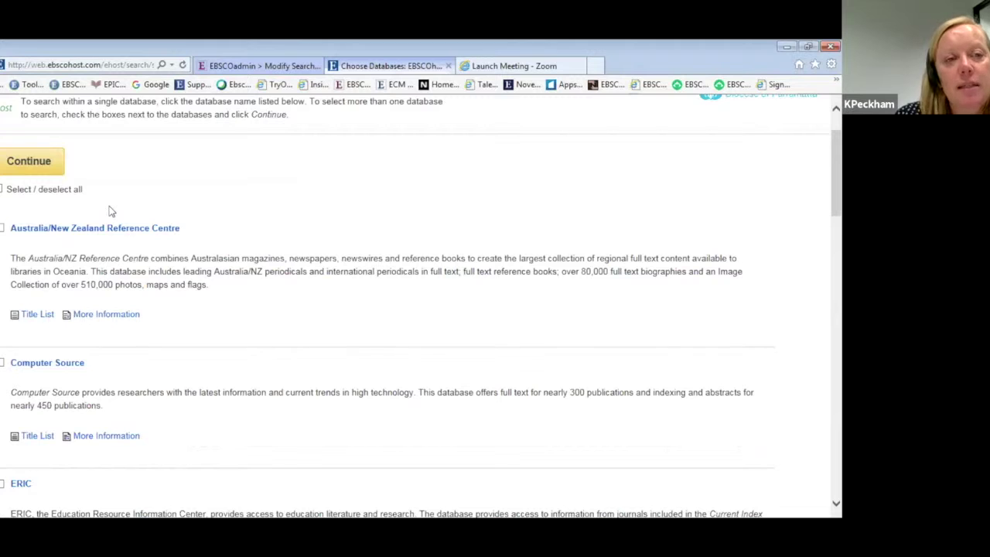
# Include Australia/New Zealand Reference Centre and all other databases, then continue to the search page.
pyautogui.scroll(1, 110, 210)
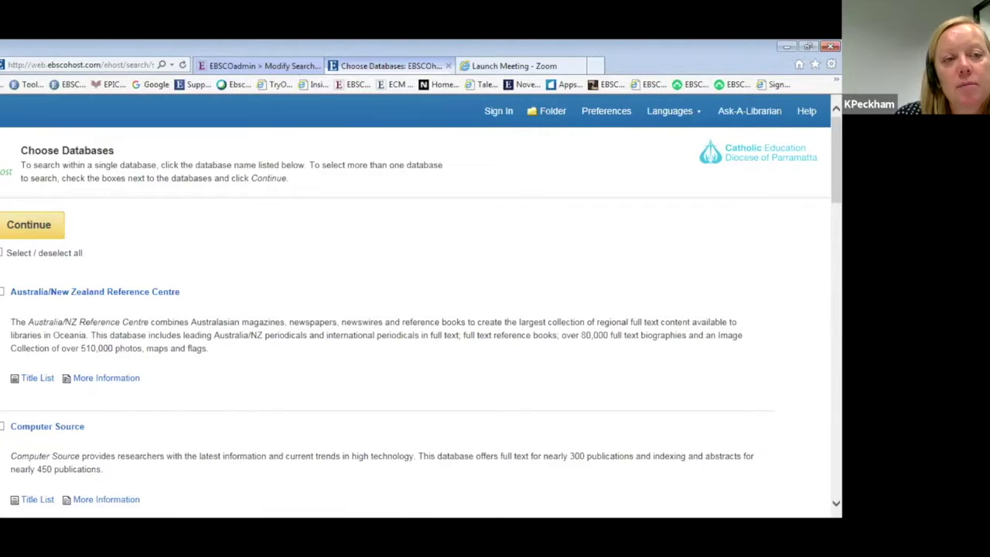
pyautogui.scroll(-2, 162, 228)
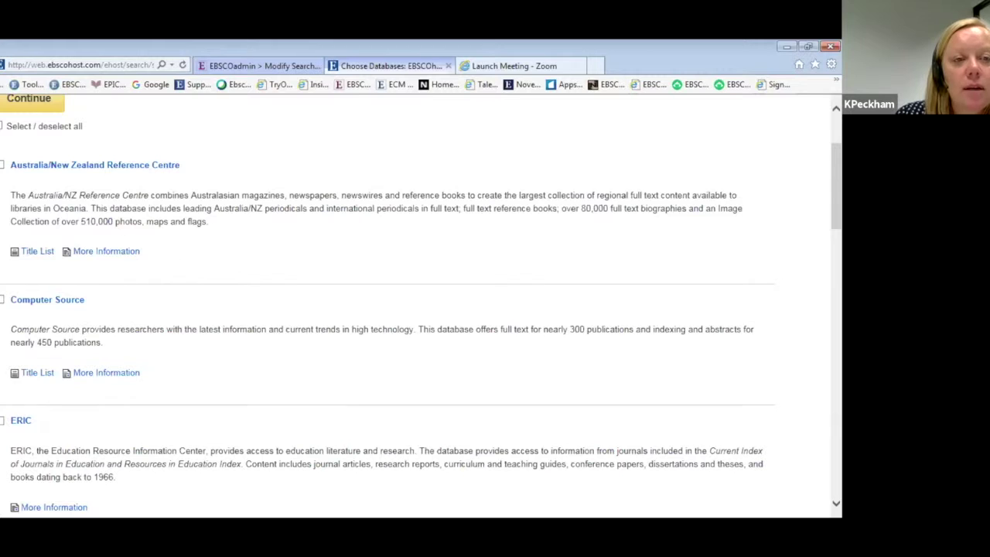
pyautogui.click(3, 165)
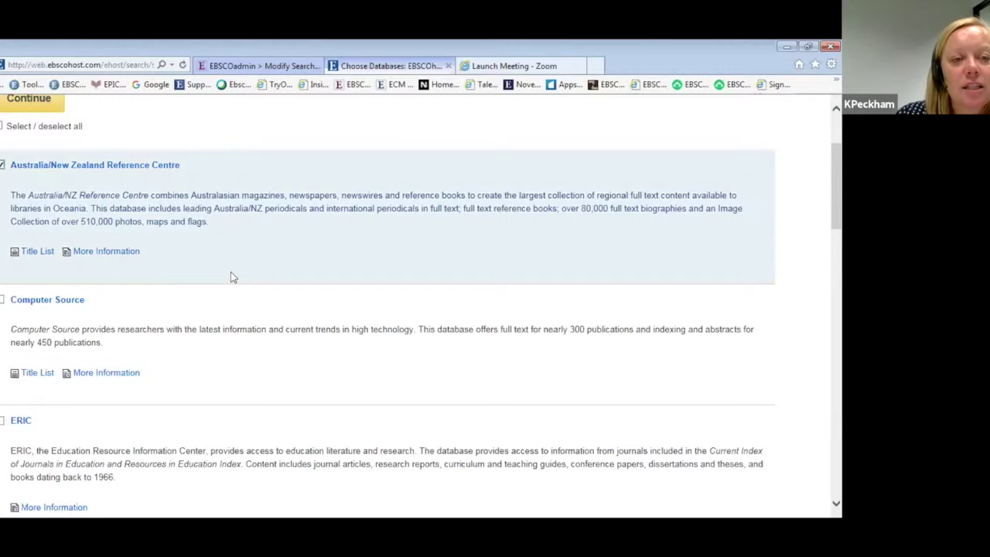
pyautogui.scroll(-2, 230, 277)
pyautogui.scroll(-2, 232, 286)
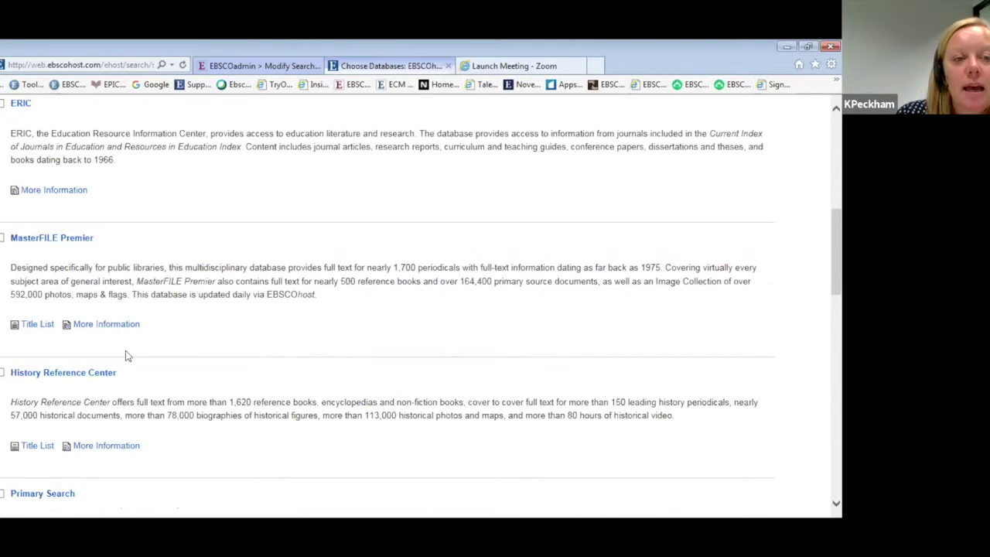
pyautogui.scroll(-3, 128, 355)
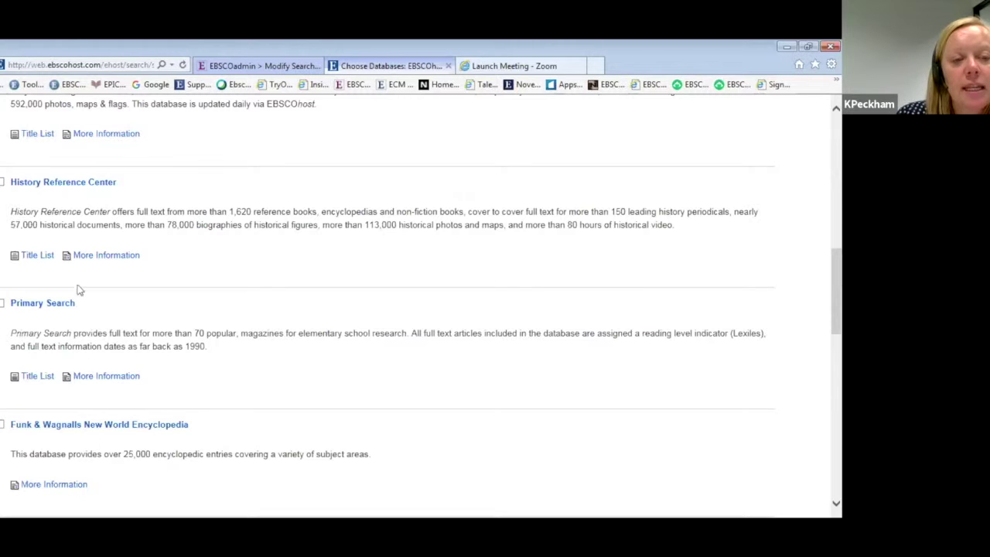
pyautogui.scroll(10, 128, 283)
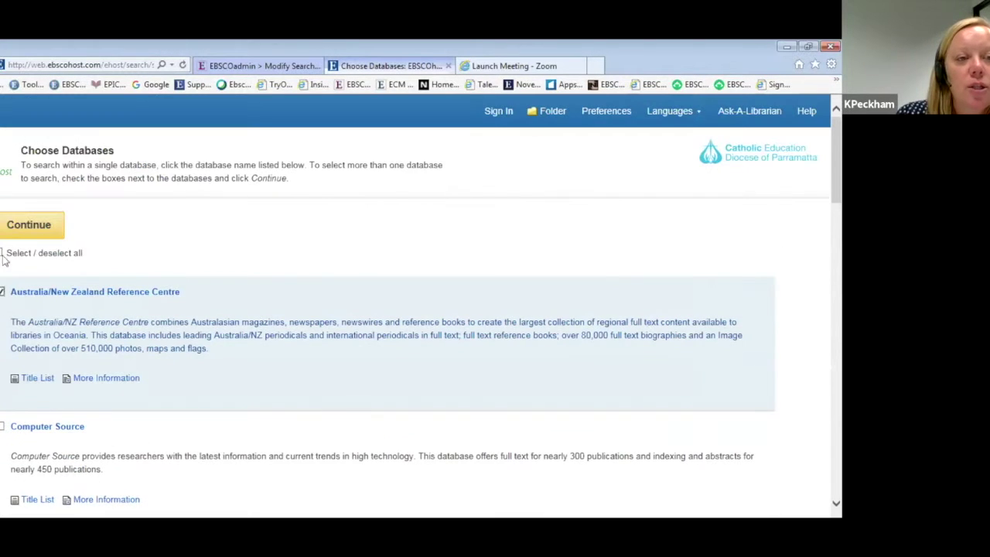
pyautogui.click(2, 253)
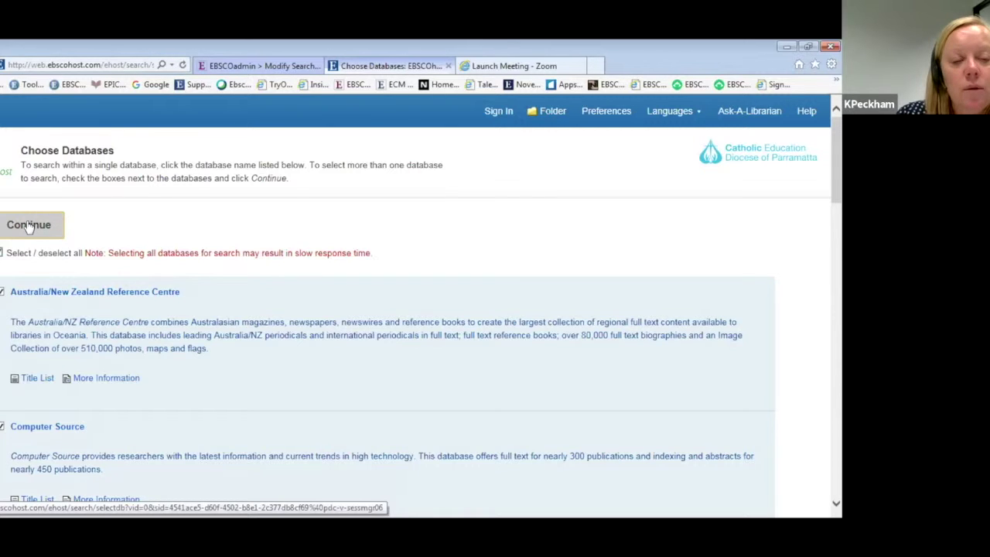
pyautogui.click(28, 225)
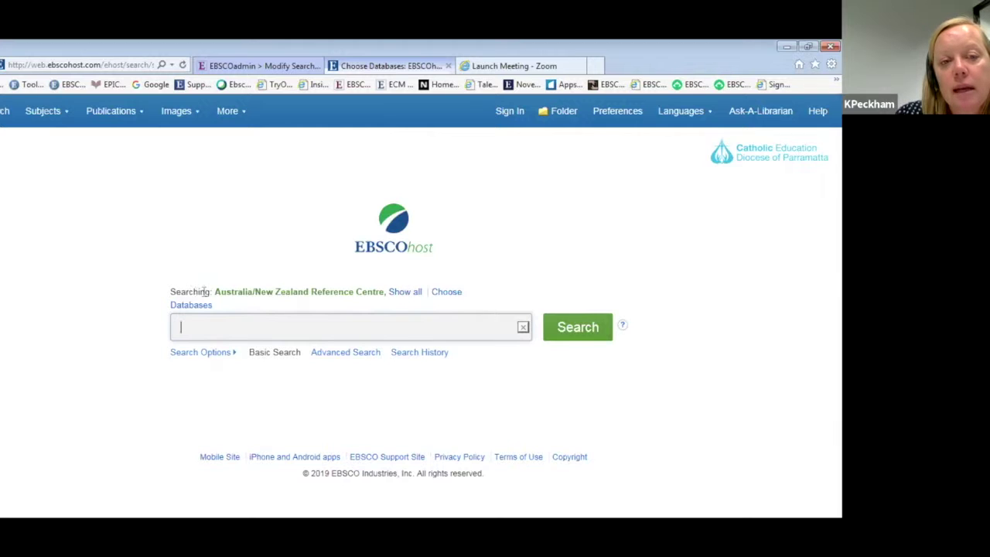
# Expand the Searching list to show every selected database.
pyautogui.click(404, 292)
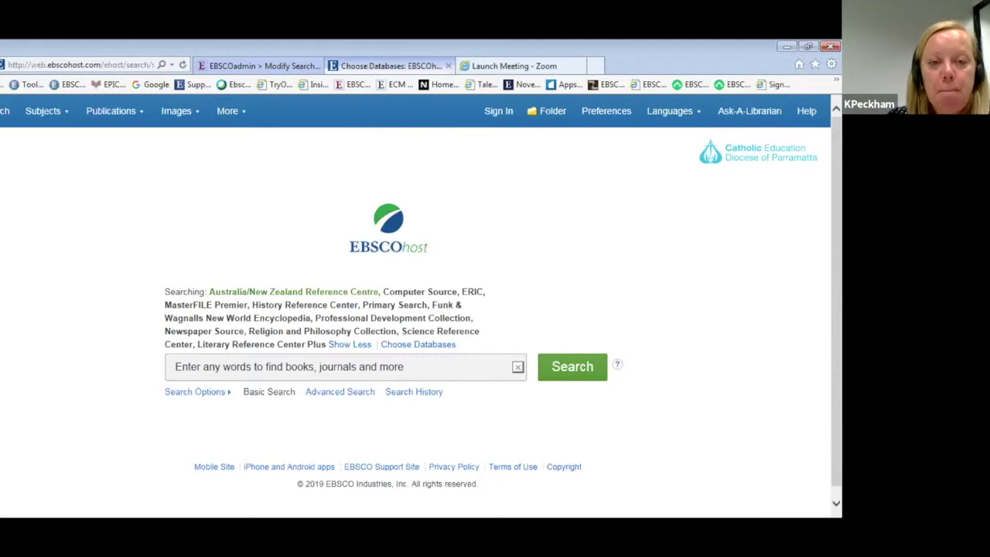
# Search the chosen databases for 'human remains preservation'.
pyautogui.click(227, 367)
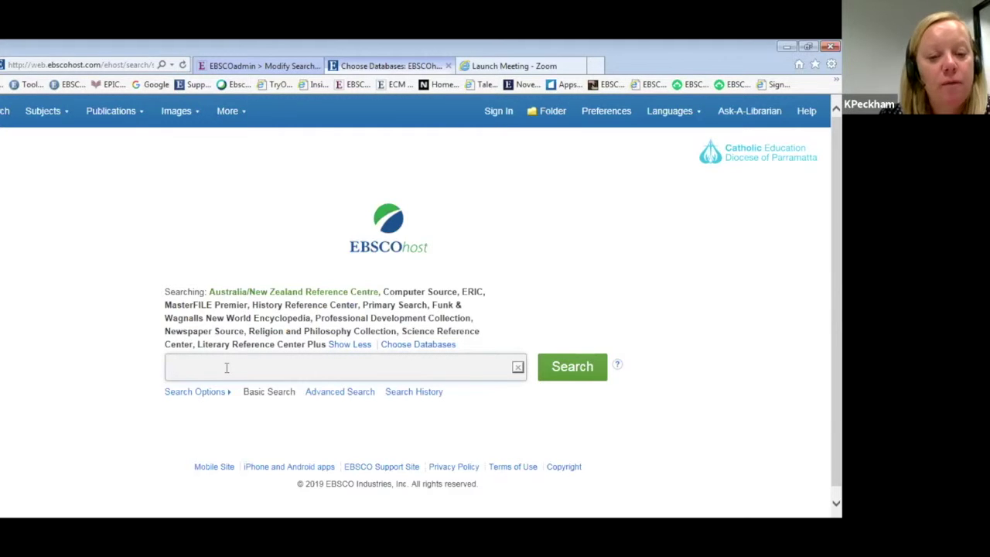
pyautogui.write('human re')
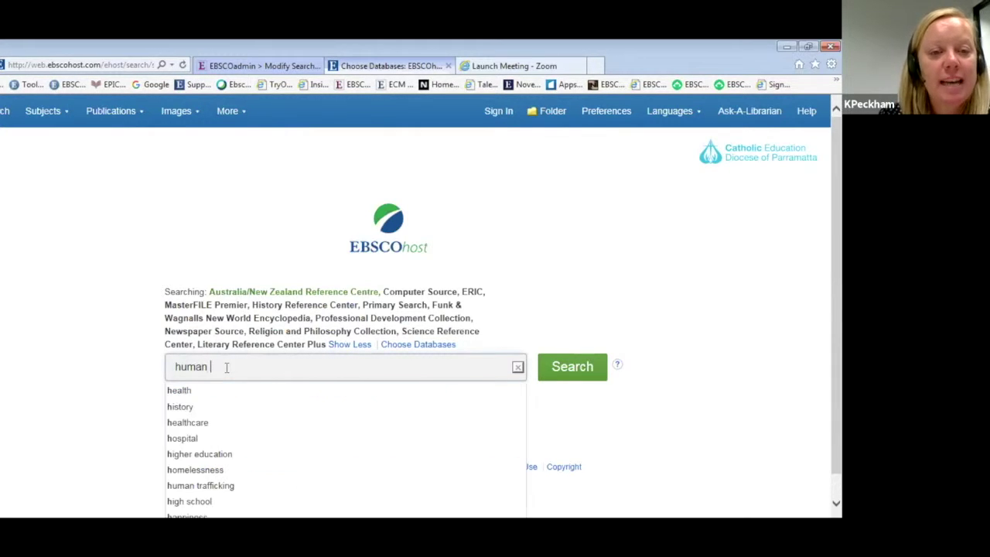
pyautogui.press('BackSpace')
pyautogui.press('BackSpace')
pyautogui.write('prese')
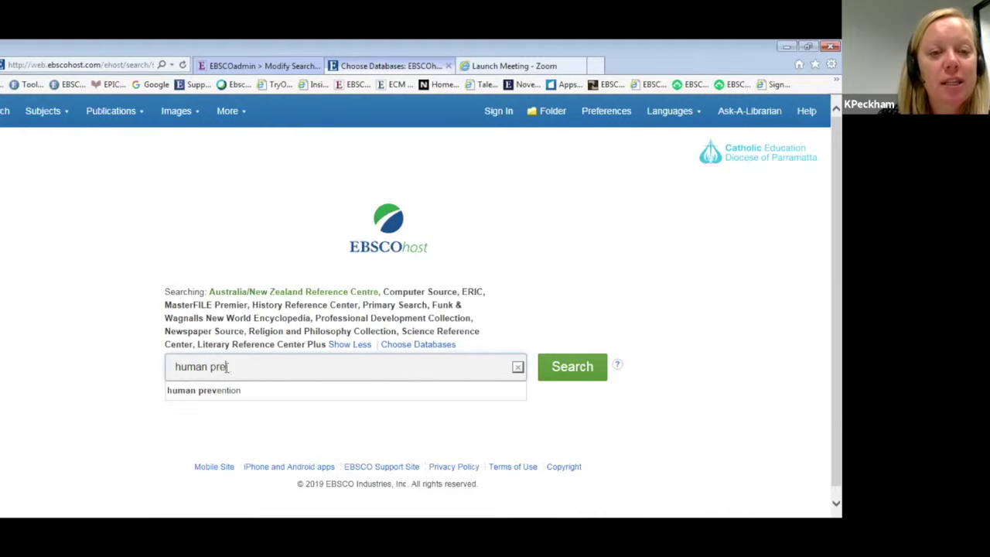
pyautogui.write('rvation')
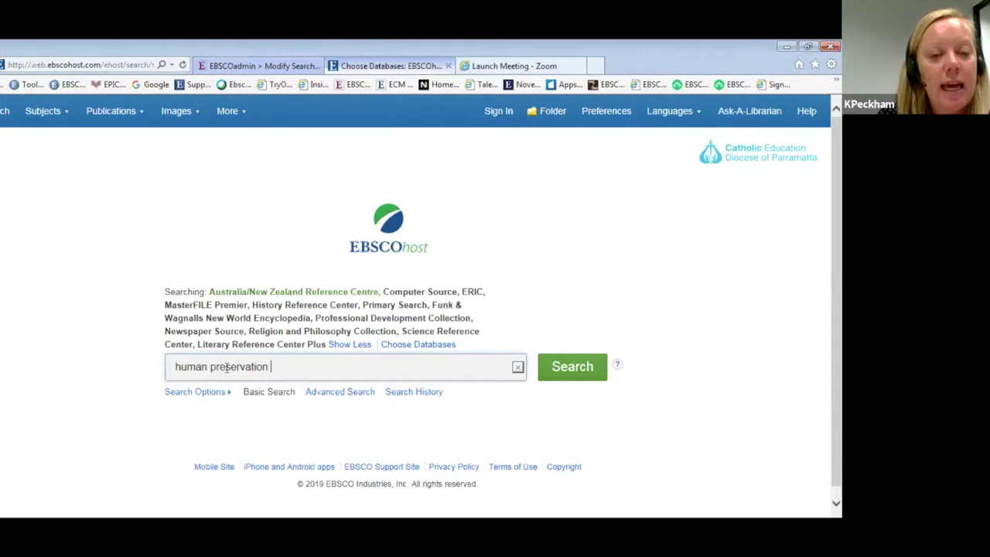
pyautogui.press('BackSpace')
pyautogui.press('BackSpace')
pyautogui.press('BackSpace')
pyautogui.press('BackSpace')
pyautogui.press('BackSpace')
pyautogui.press('BackSpace')
pyautogui.press('BackSpace')
pyautogui.press('BackSpace')
pyautogui.press('BackSpace')
pyautogui.press('BackSpace')
pyautogui.press('BackSpace')
pyautogui.press('BackSpace')
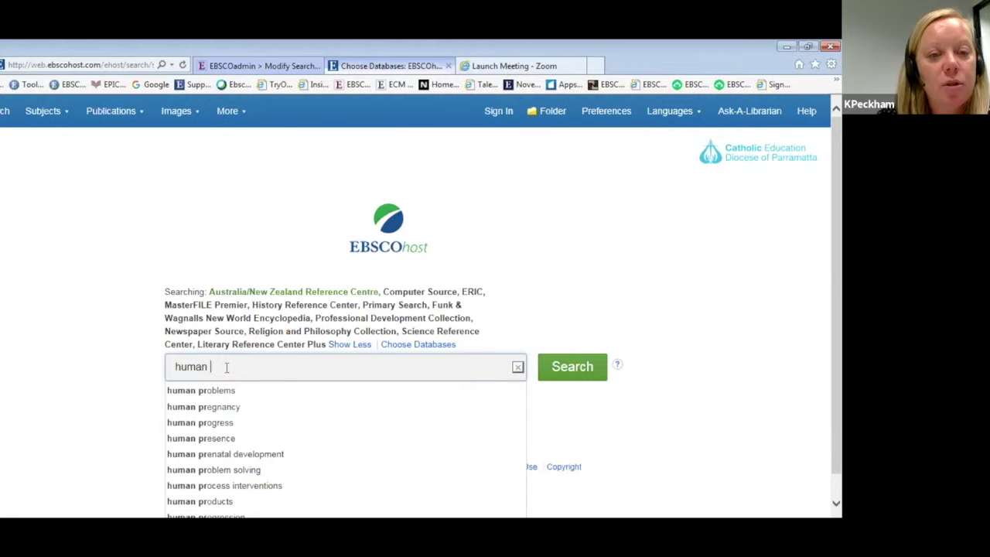
pyautogui.write('remain')
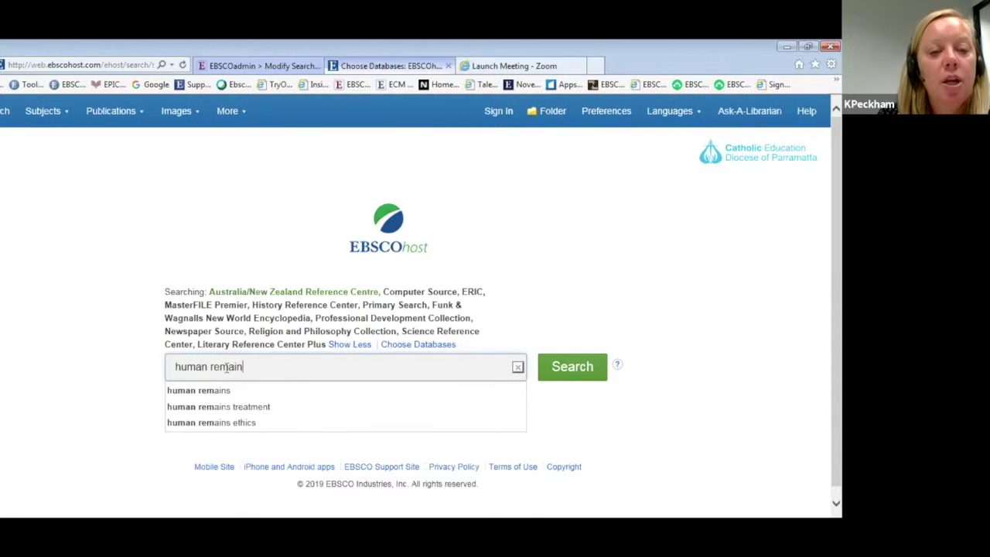
pyautogui.write('s pre')
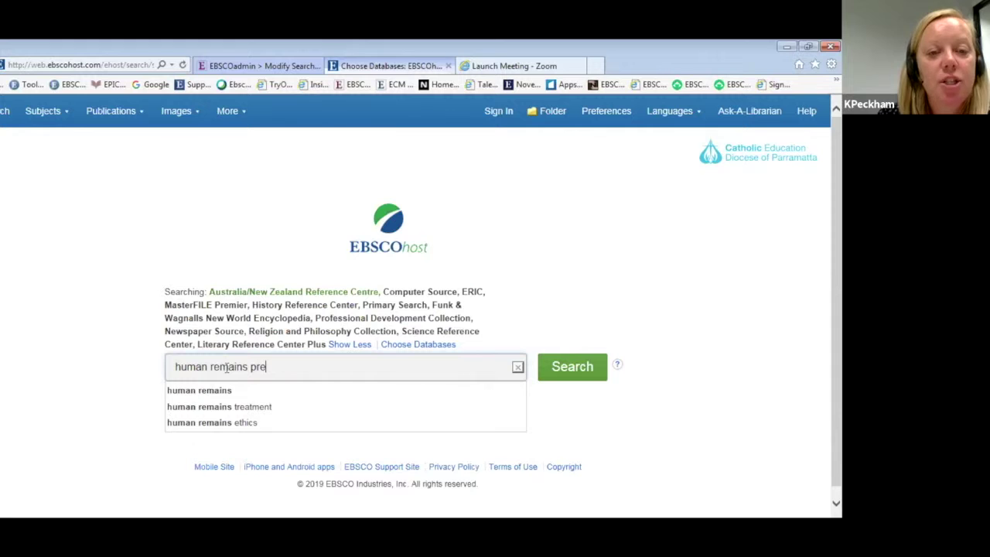
pyautogui.write('servation')
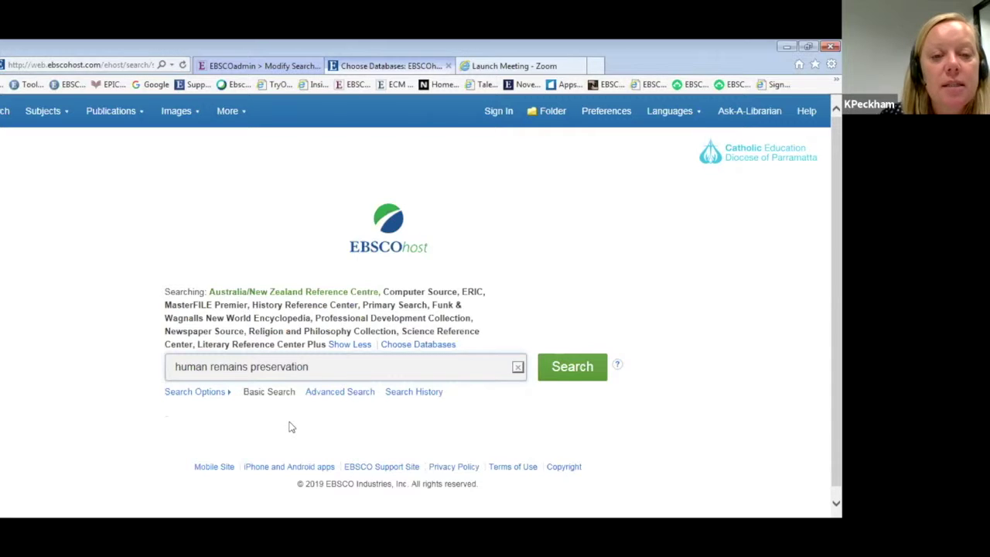
pyautogui.click(580, 369)
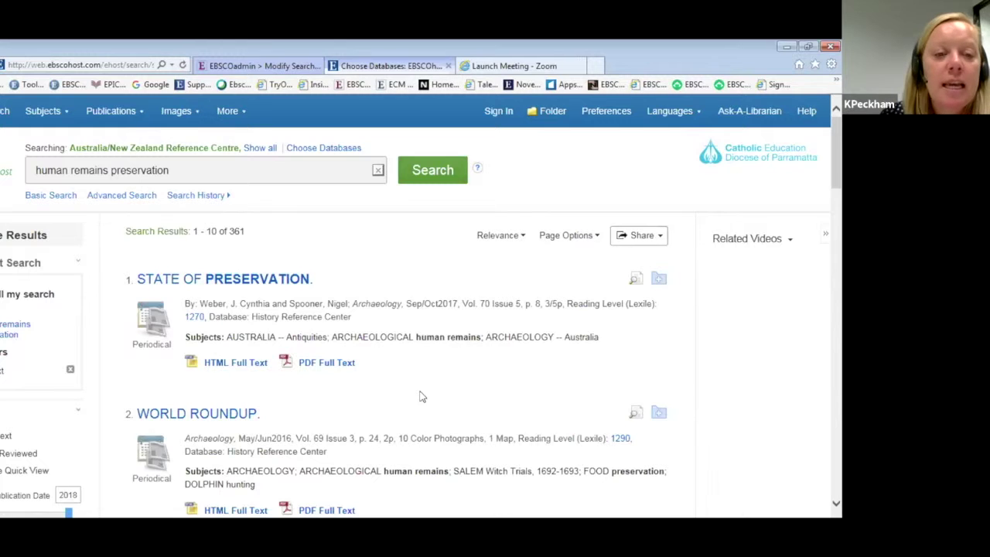
# Revise the query to "human remains" preserv* and rerun the search.
pyautogui.scroll(-3, 422, 396)
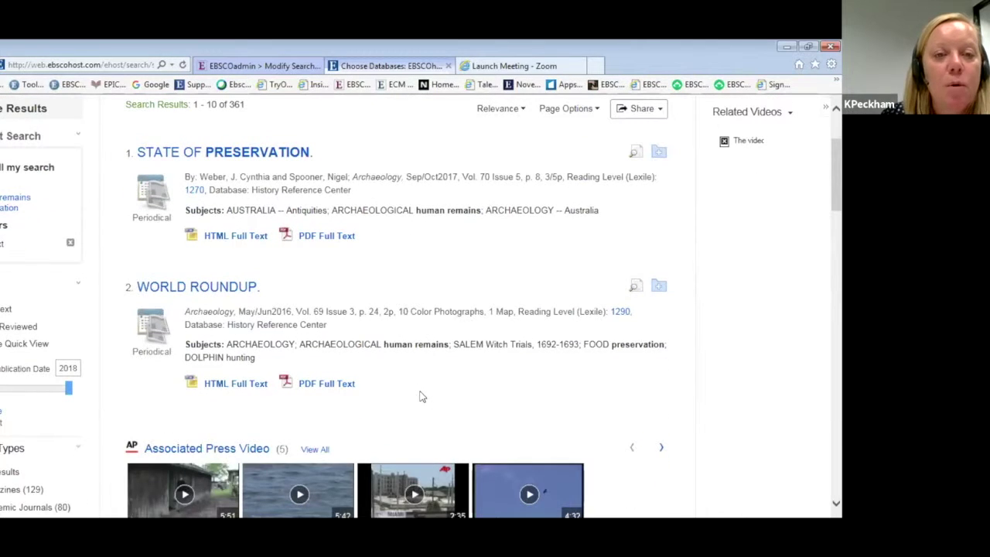
pyautogui.scroll(3, 421, 396)
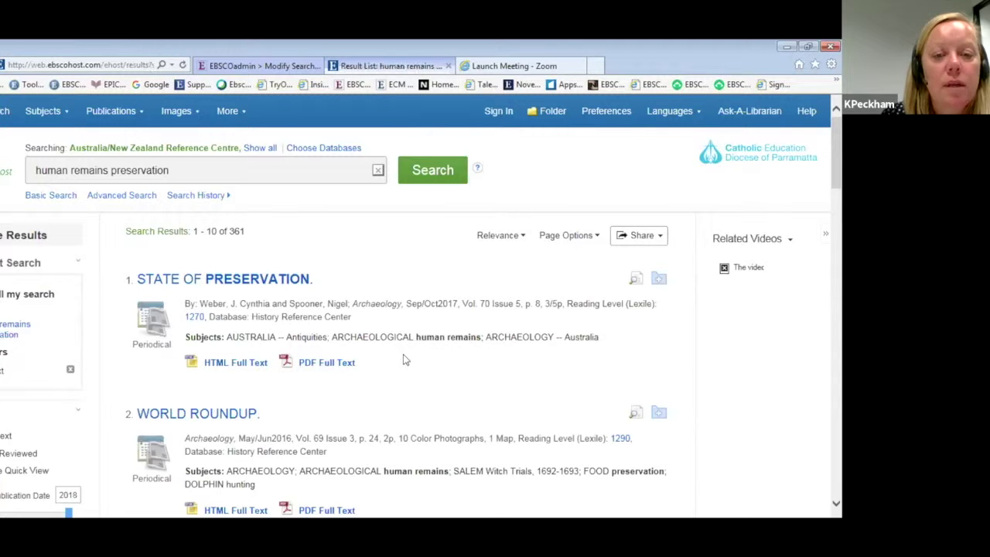
pyautogui.scroll(-3, 403, 358)
pyautogui.scroll(3, 403, 358)
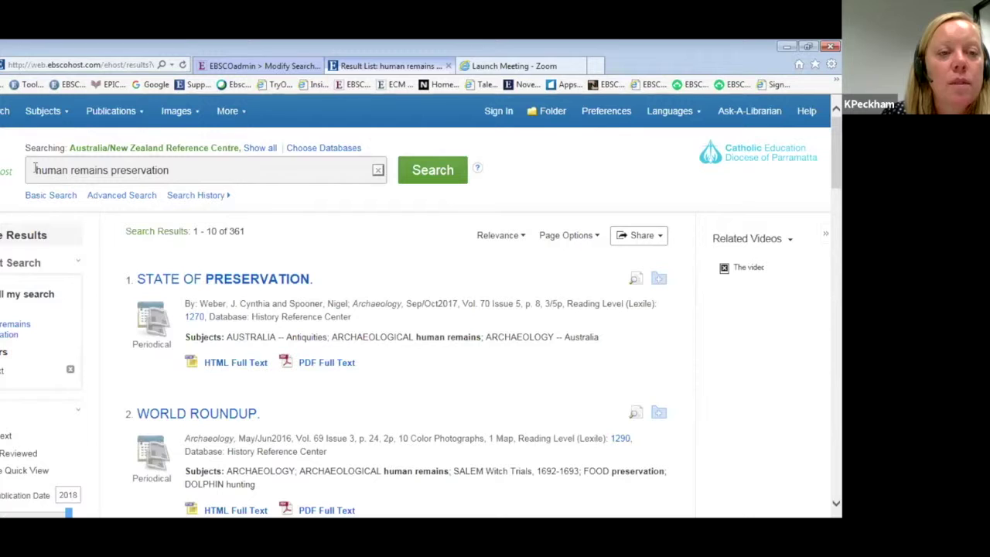
pyautogui.click(35, 169)
pyautogui.write('"')
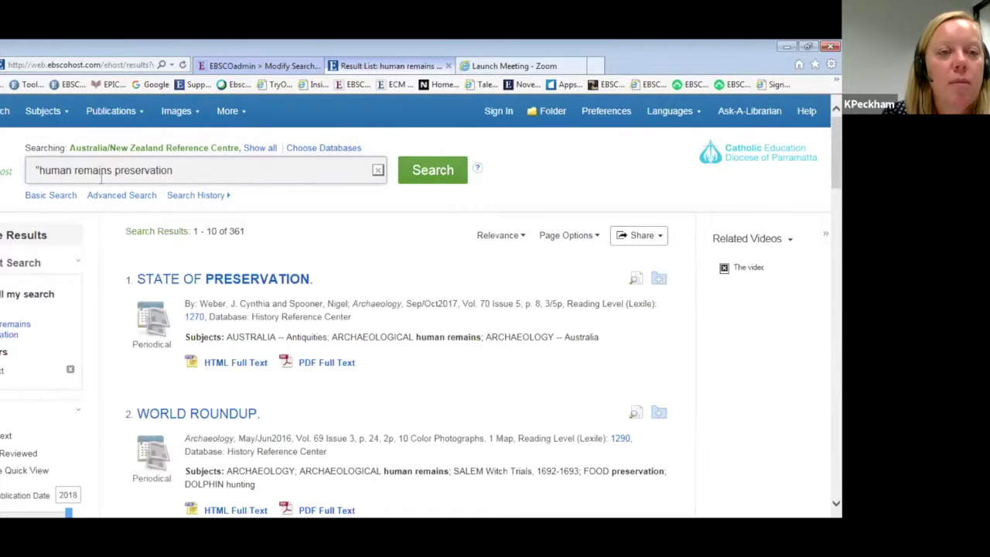
pyautogui.click(112, 169)
pyautogui.write('"')
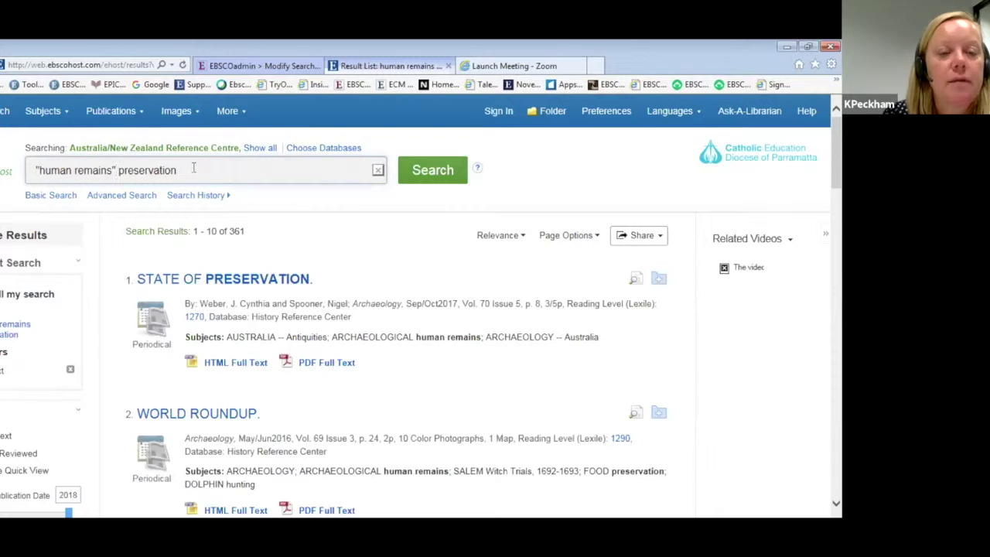
pyautogui.click(195, 170)
pyautogui.press('BackSpace')
pyautogui.press('BackSpace')
pyautogui.press('BackSpace')
pyautogui.press('BackSpace')
pyautogui.press('BackSpace')
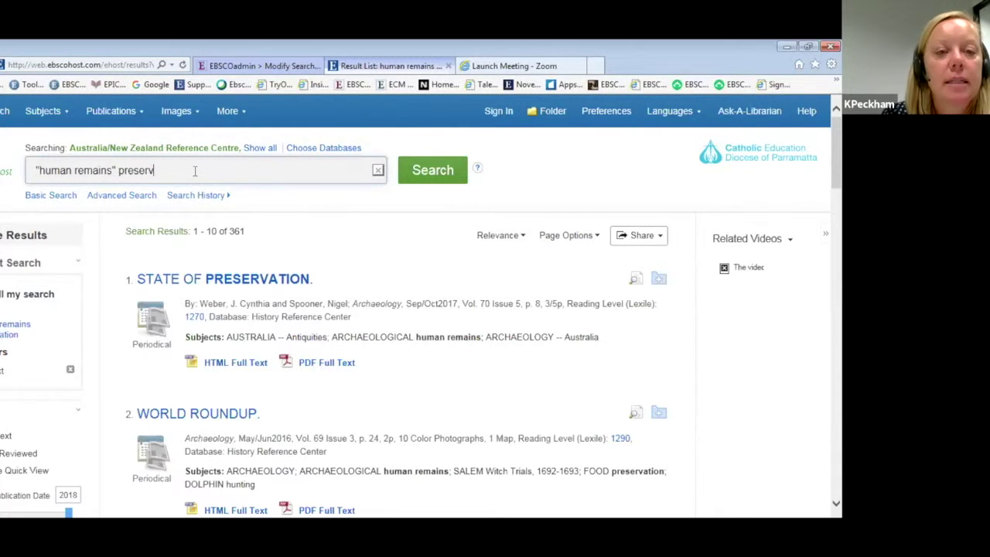
pyautogui.write('*')
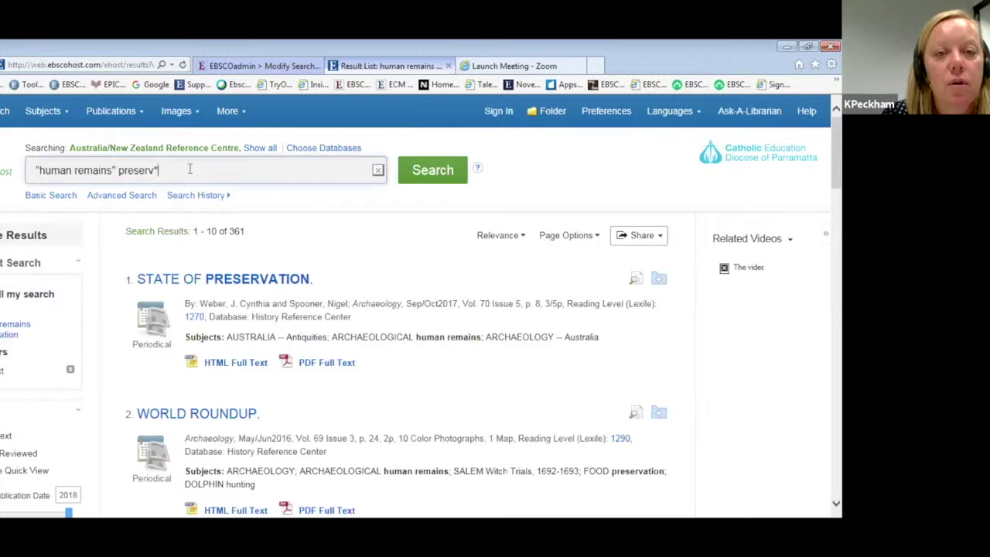
pyautogui.click(425, 171)
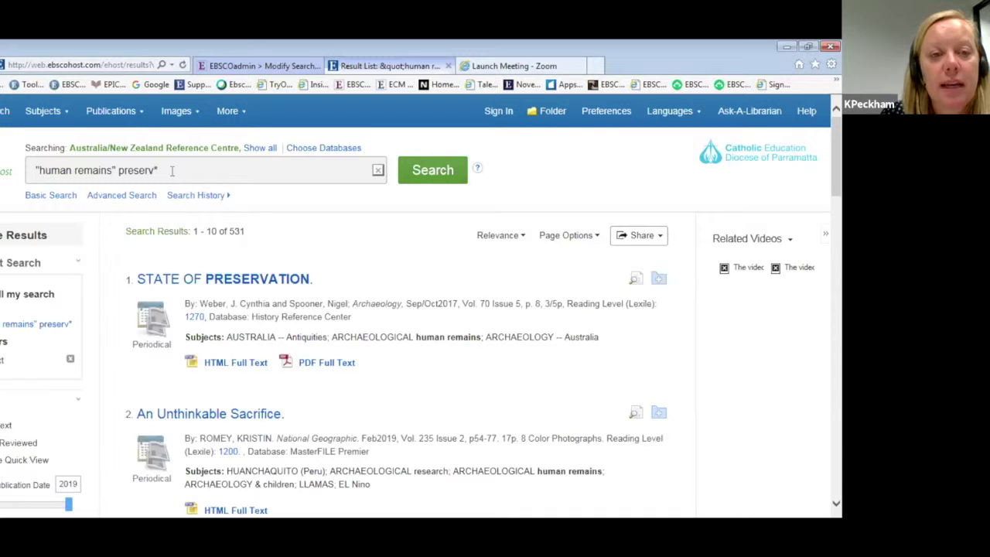
pyautogui.click(502, 239)
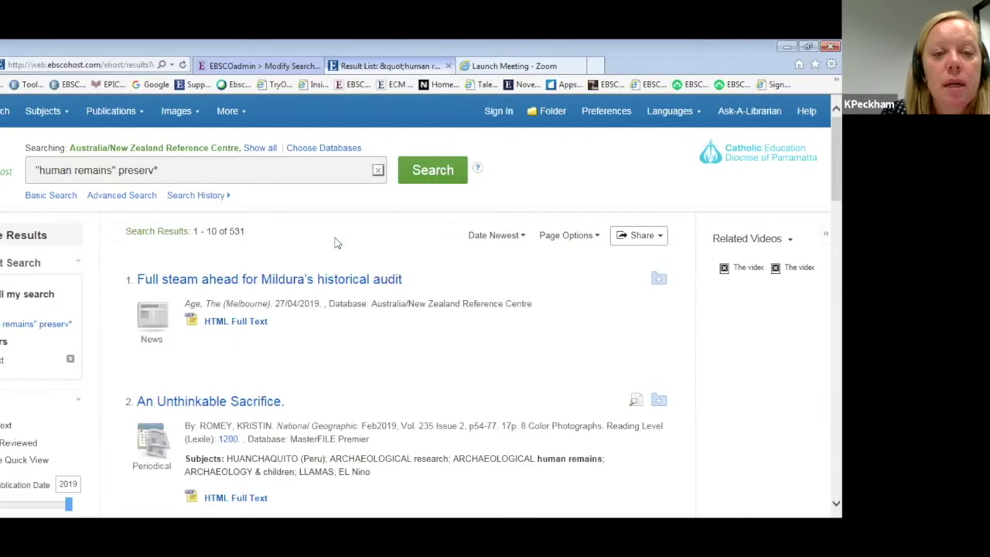
pyautogui.click(495, 236)
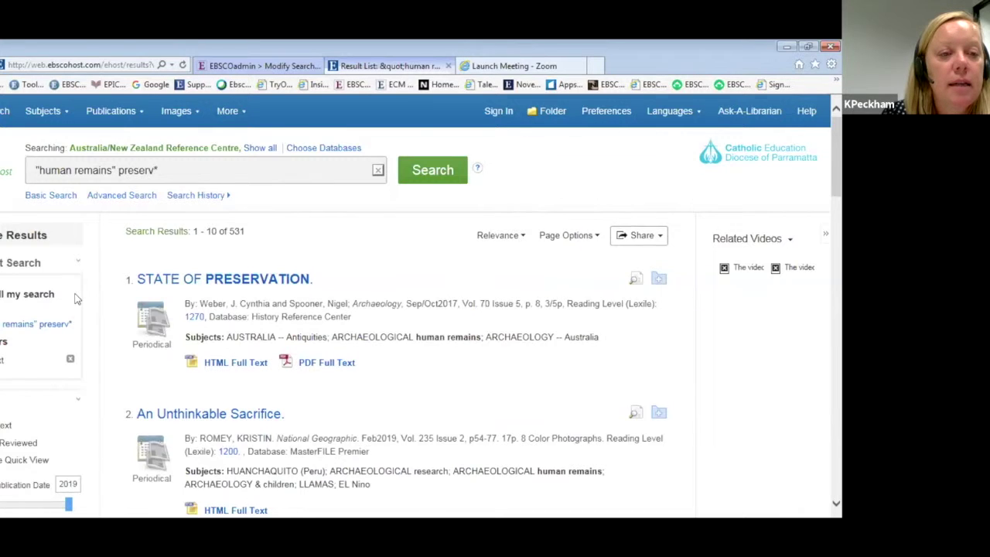
pyautogui.scroll(-3, 76, 298)
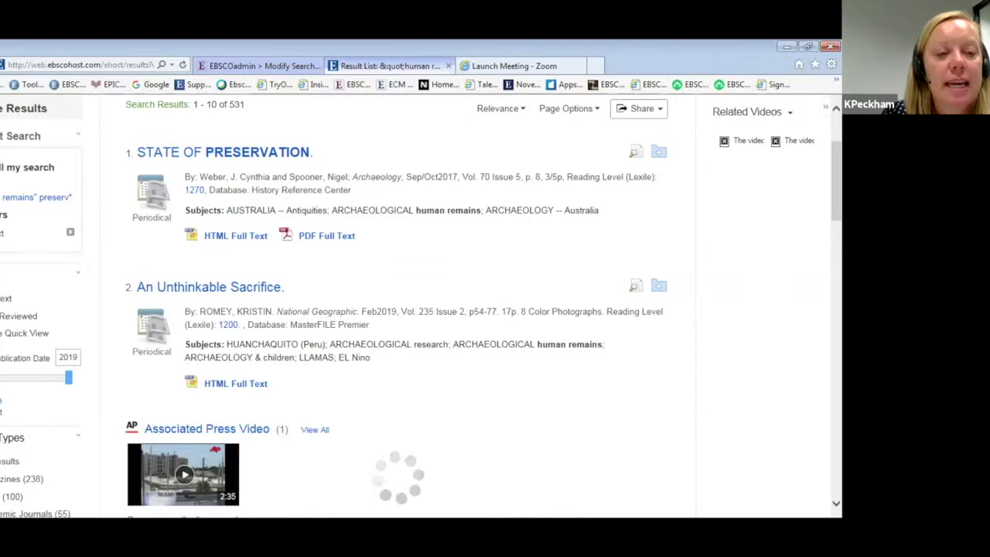
pyautogui.moveTo(8, 377); pyautogui.dragTo(29, 379)
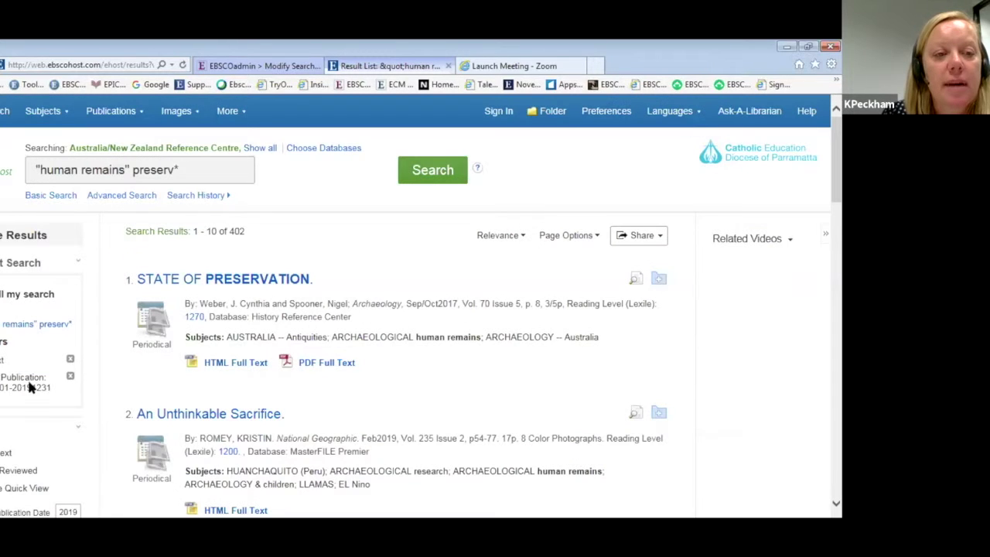
pyautogui.scroll(-3, 30, 387)
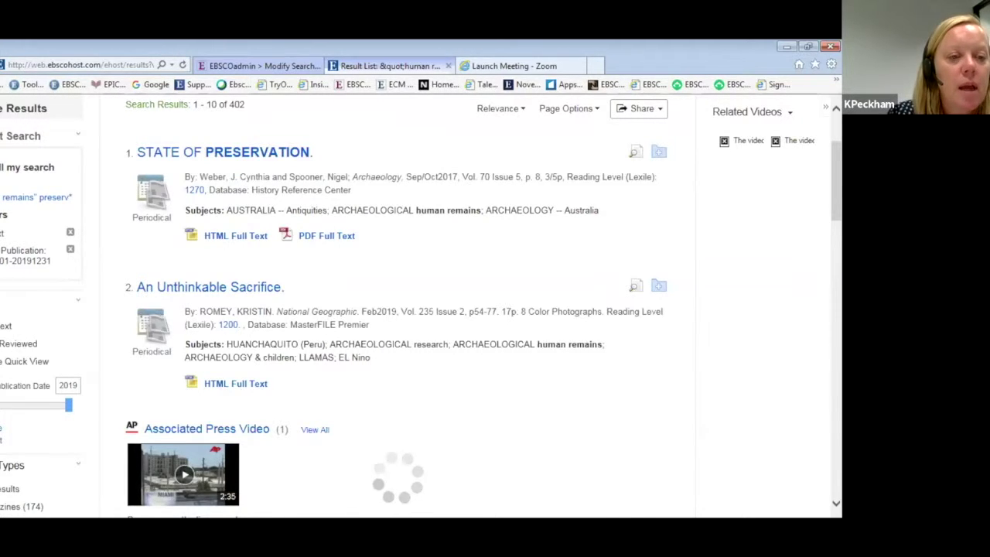
pyautogui.scroll(-4, 420, 306)
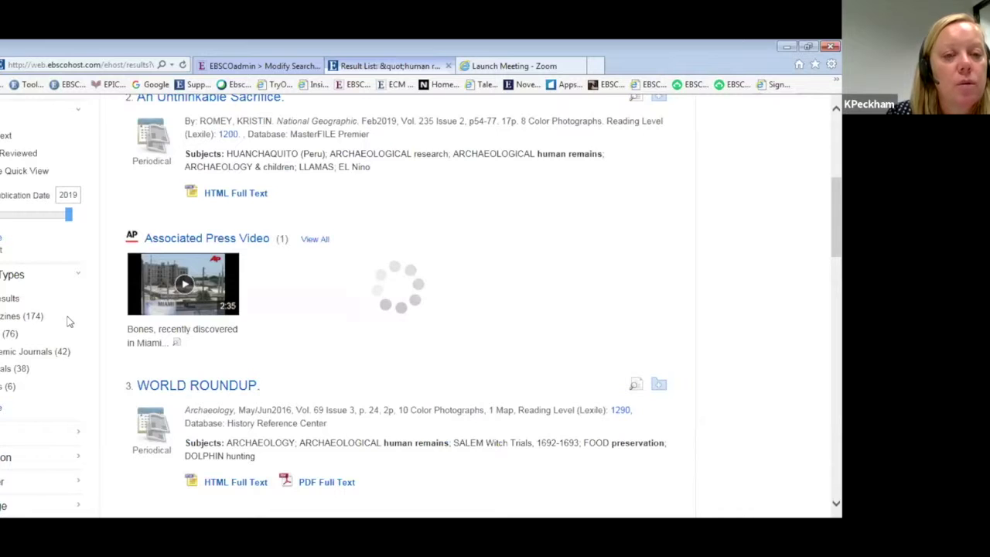
pyautogui.scroll(-3, 66, 322)
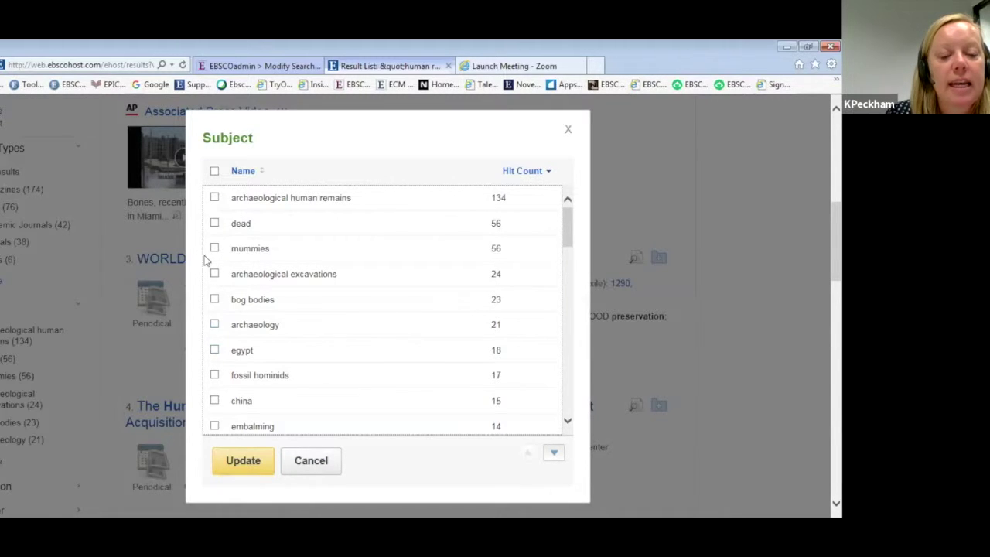
pyautogui.scroll(-8, 568, 423)
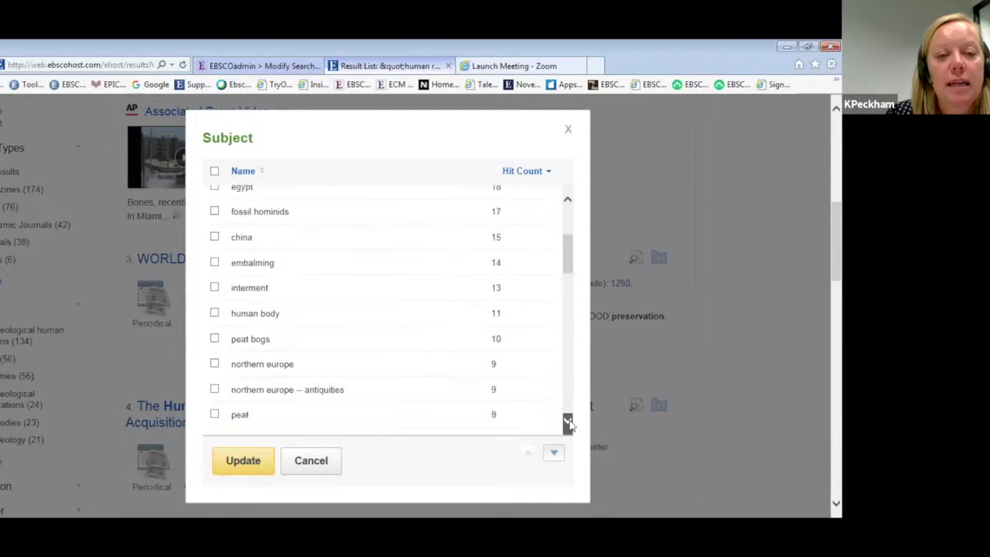
pyautogui.scroll(-2, 568, 423)
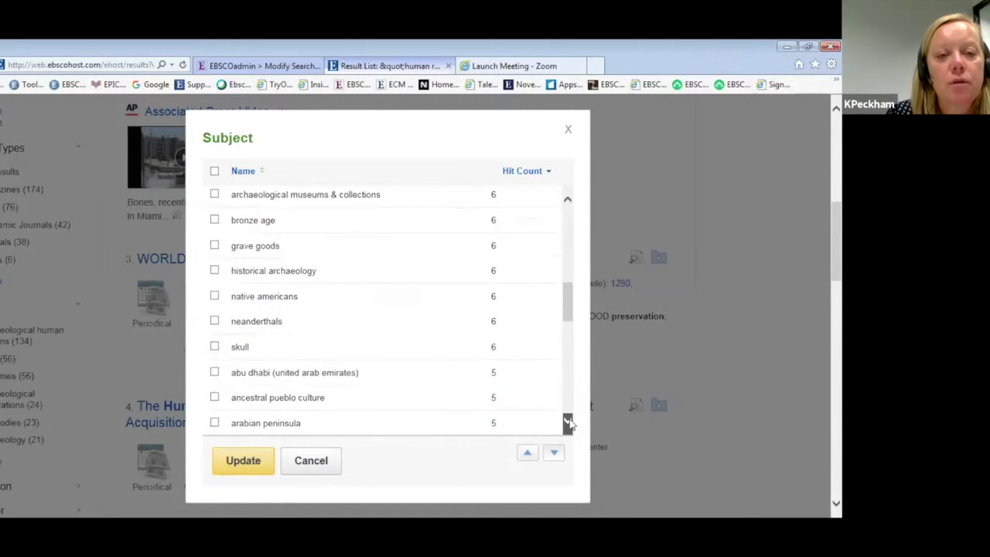
pyautogui.click(569, 130)
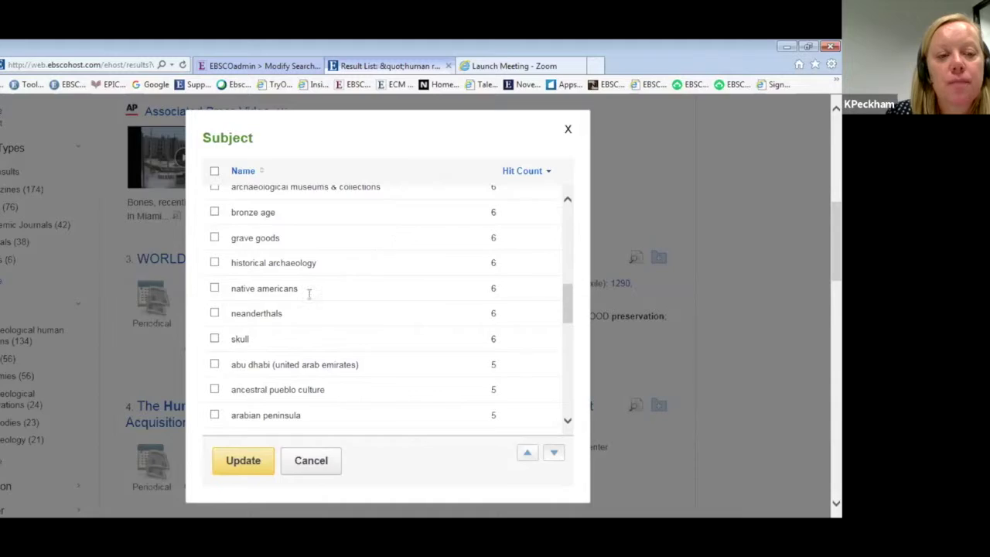
# Open result 6, 'On the Origin of Pseudo-Mummies, Fake Mummies…', from the results list.
pyautogui.scroll(5, 108, 325)
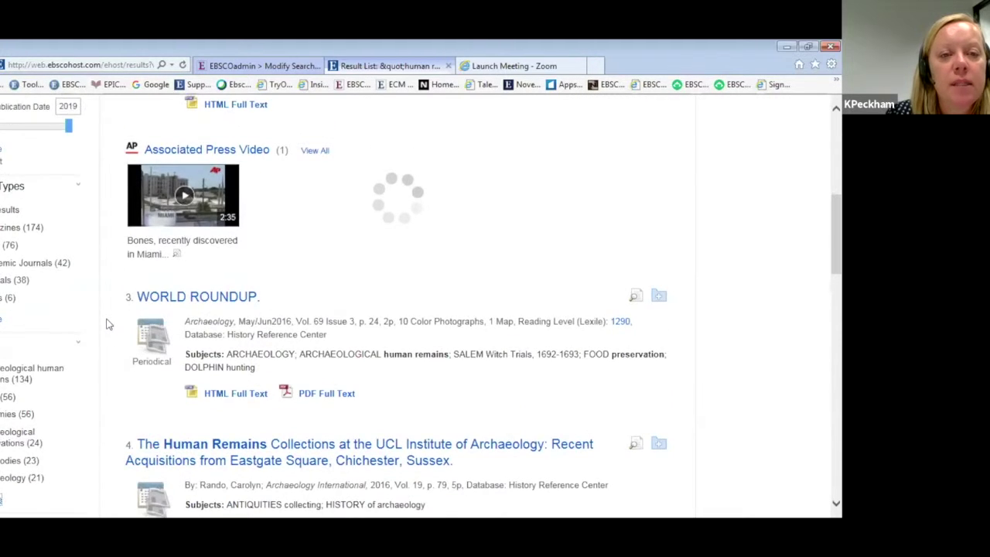
pyautogui.scroll(2, 108, 325)
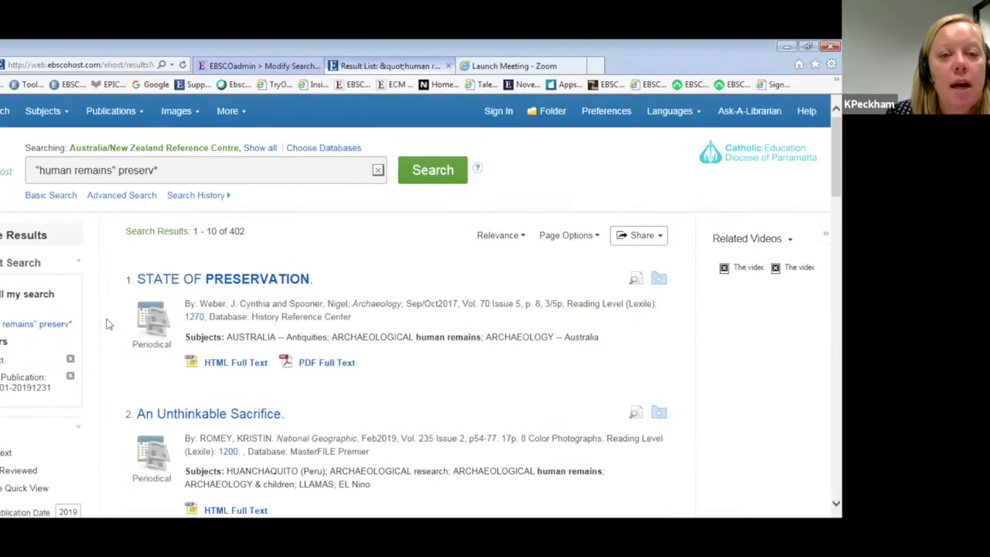
pyautogui.scroll(-4, 108, 324)
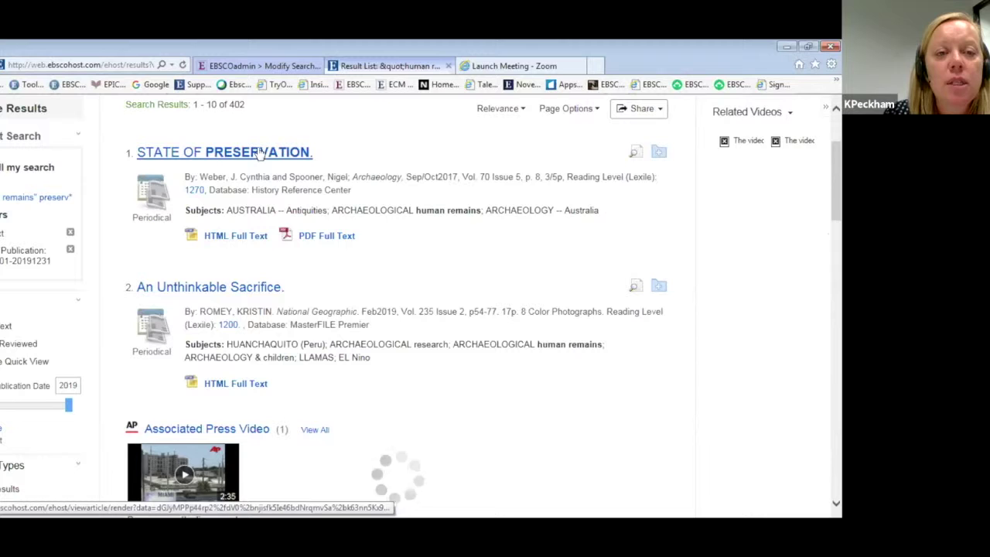
pyautogui.scroll(-3, 386, 251)
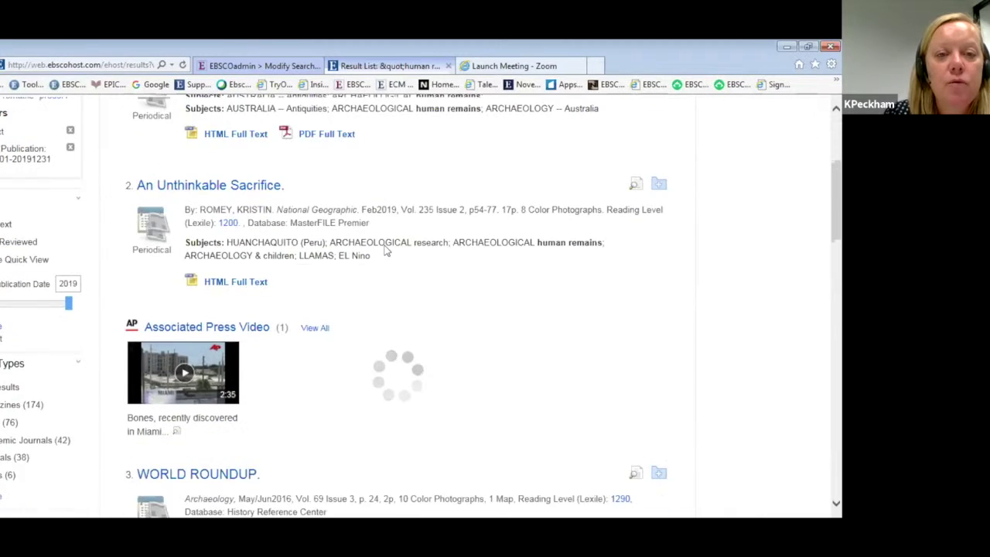
pyautogui.scroll(-1, 387, 251)
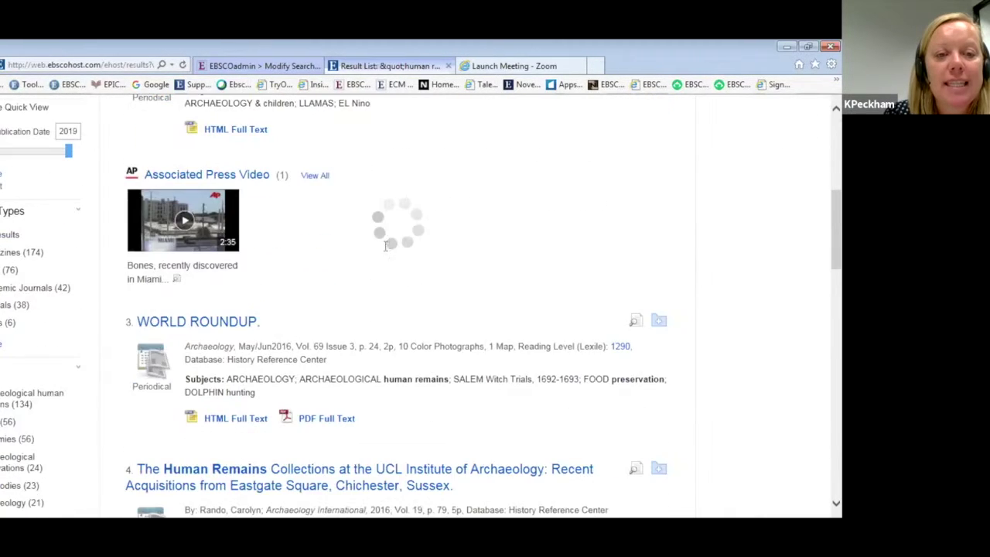
pyautogui.scroll(-2, 387, 250)
pyautogui.scroll(-1, 387, 251)
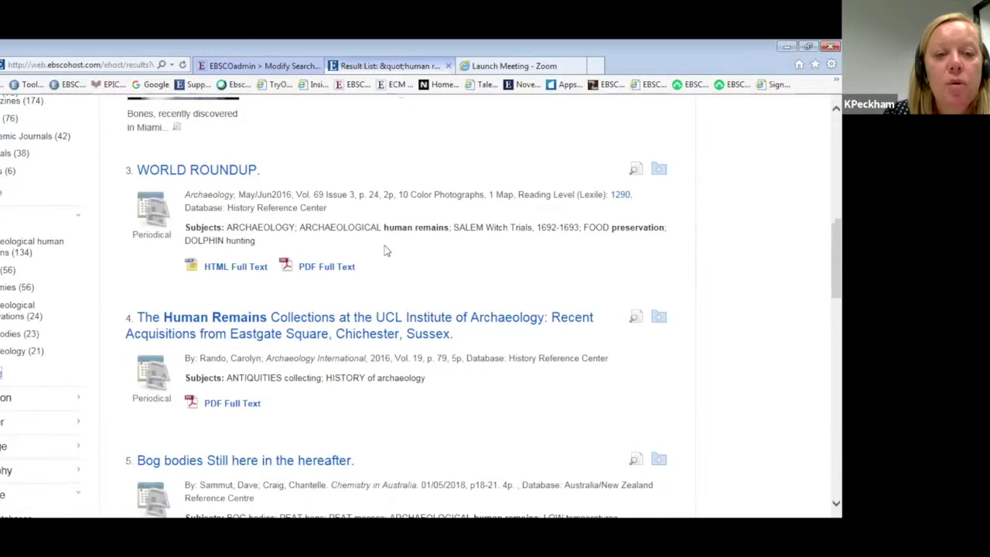
pyautogui.scroll(-2, 387, 251)
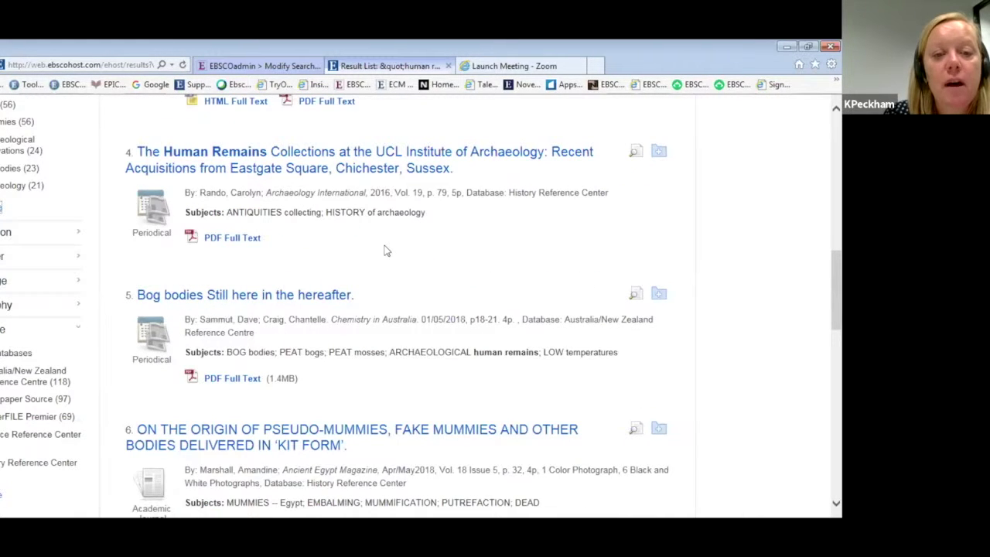
pyautogui.scroll(-2, 386, 250)
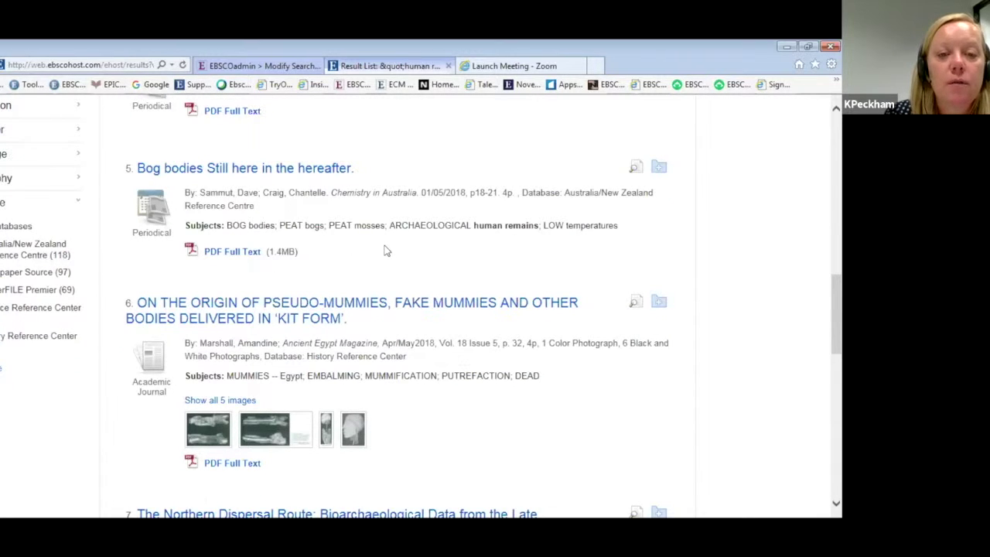
pyautogui.click(283, 318)
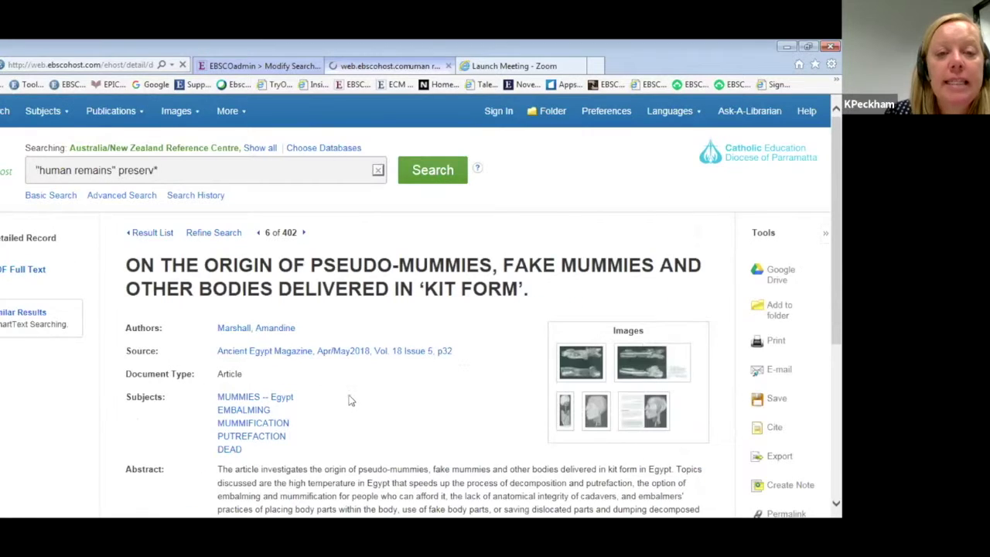
# Open the E-mail form for the pseudo-mummies record from the Tools panel.
pyautogui.scroll(-1, 343, 386)
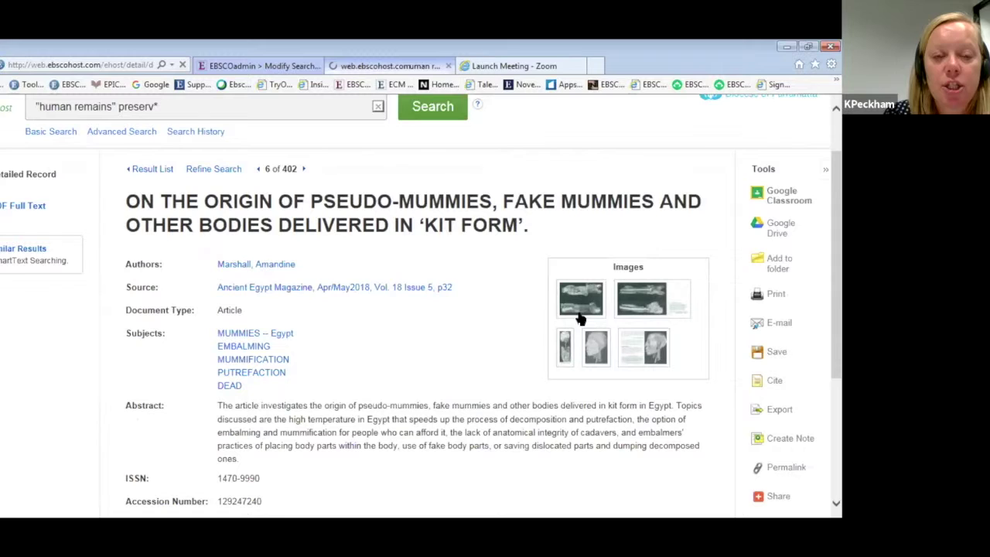
pyautogui.click(24, 209)
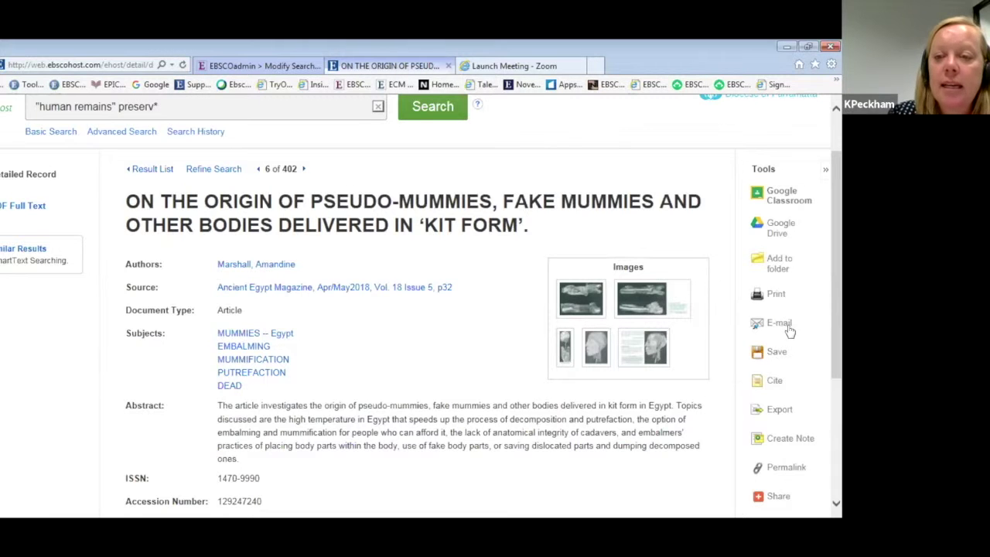
pyautogui.scroll(1, 804, 321)
pyautogui.scroll(-1, 804, 321)
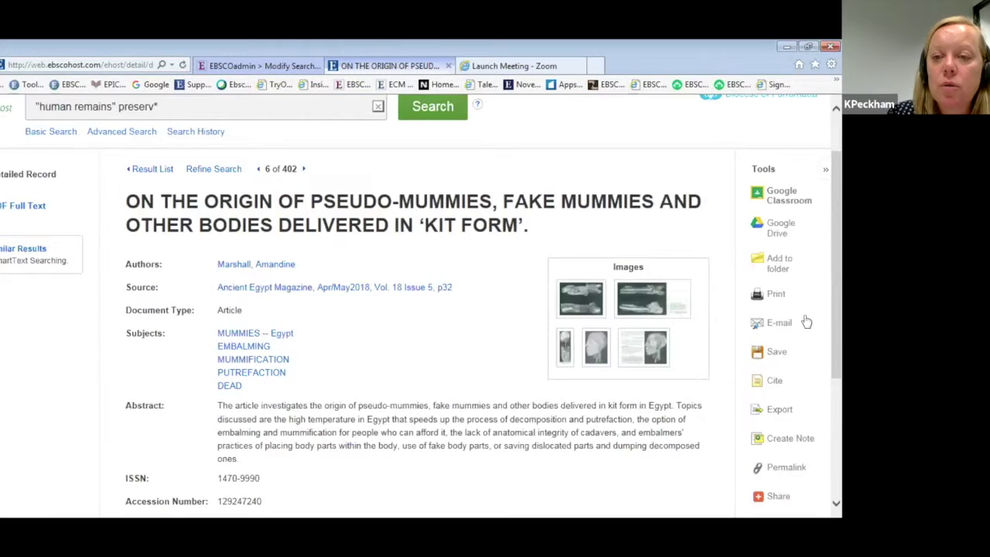
pyautogui.scroll(2, 801, 310)
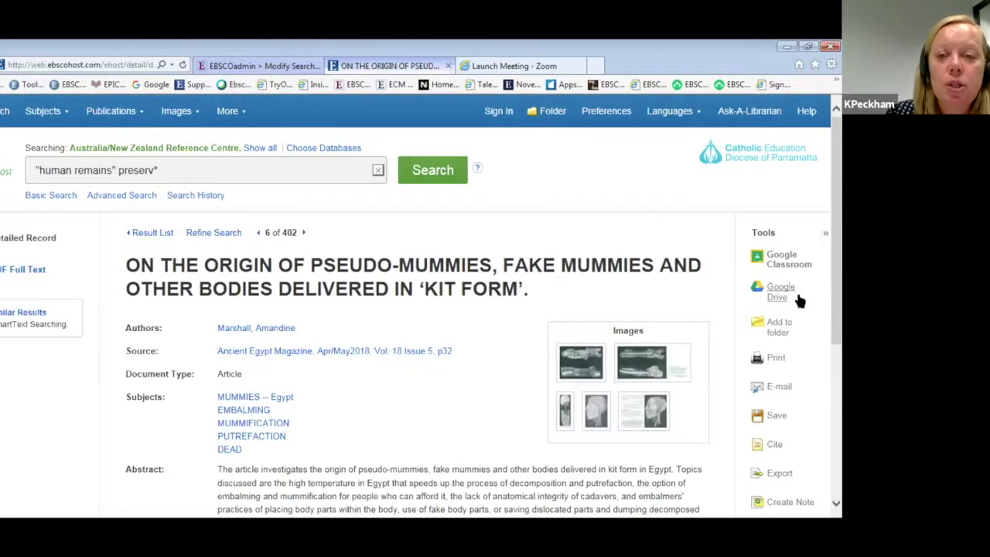
pyautogui.click(800, 301)
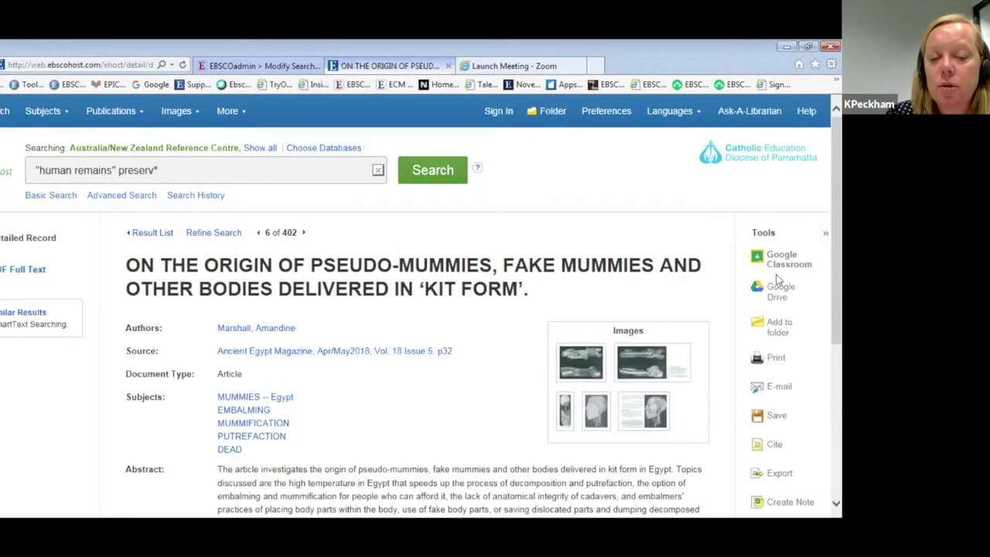
pyautogui.click(779, 387)
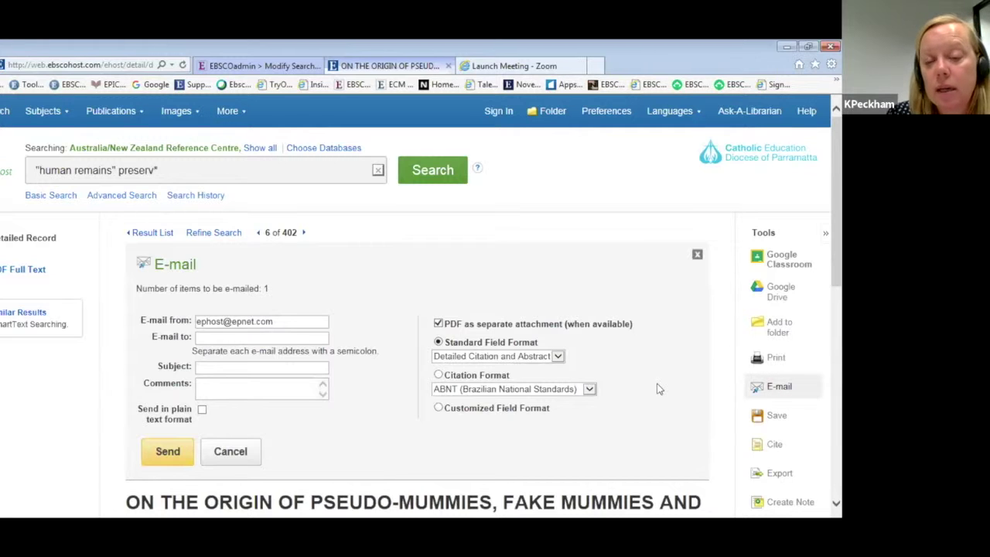
# Set the e-mail citation format to APA, send it, and close the e-mail form.
pyautogui.click(588, 390)
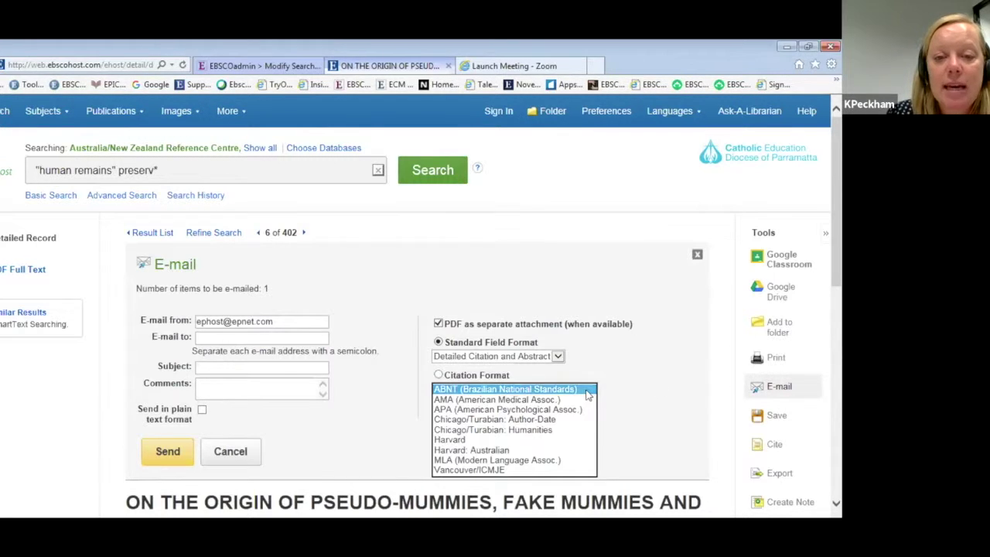
pyautogui.click(467, 410)
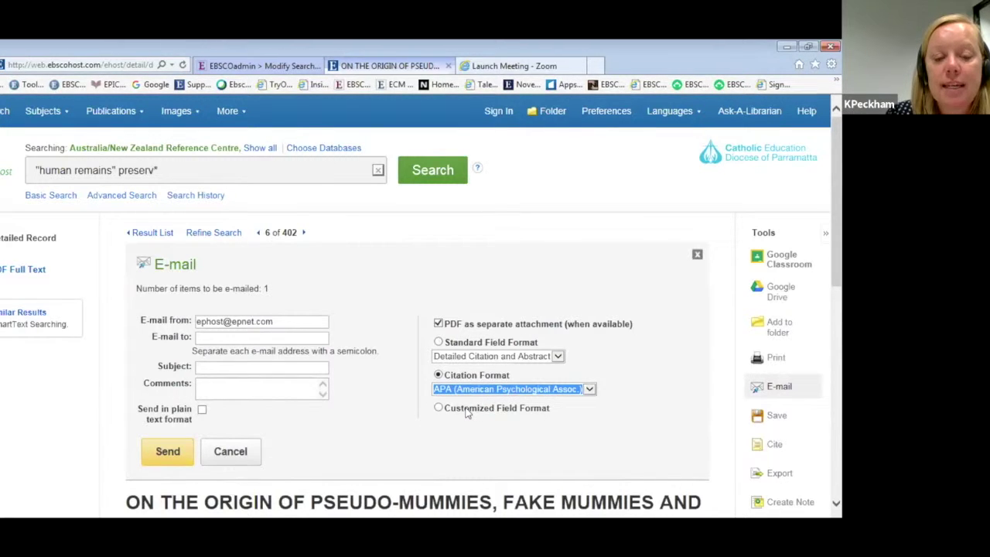
pyautogui.click(167, 453)
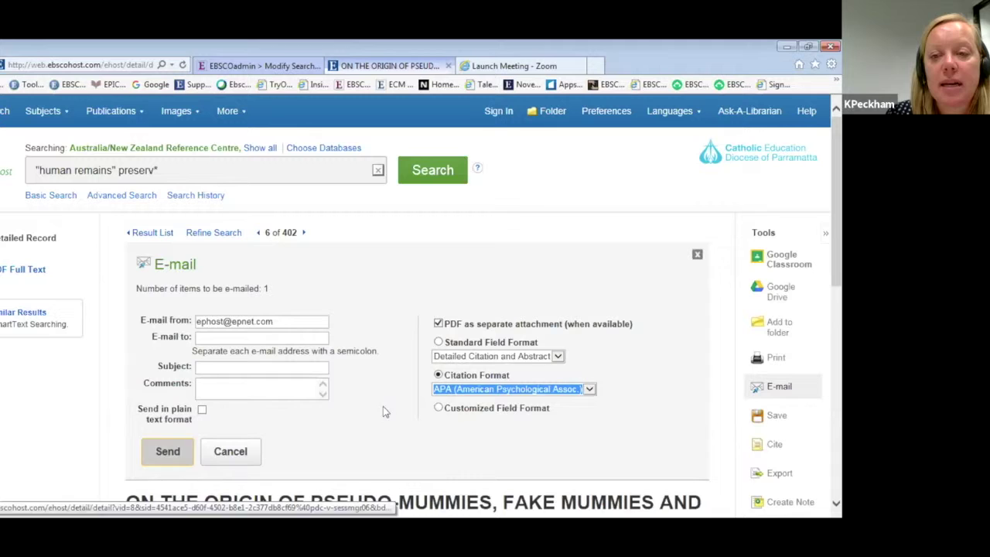
pyautogui.click(697, 255)
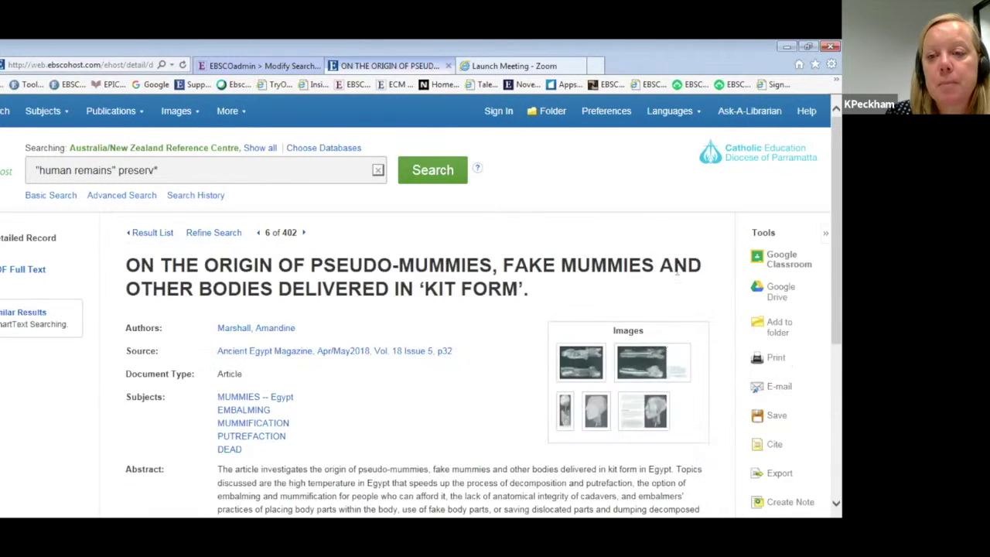
# Show the article's permalink and select the whole URL for copying.
pyautogui.scroll(-2, 824, 437)
pyautogui.scroll(-2, 789, 414)
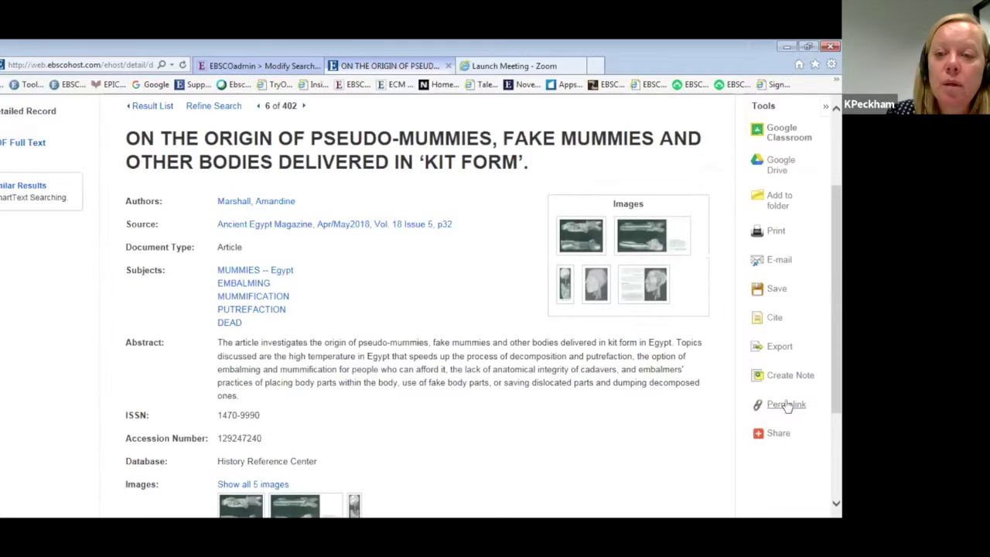
pyautogui.click(787, 406)
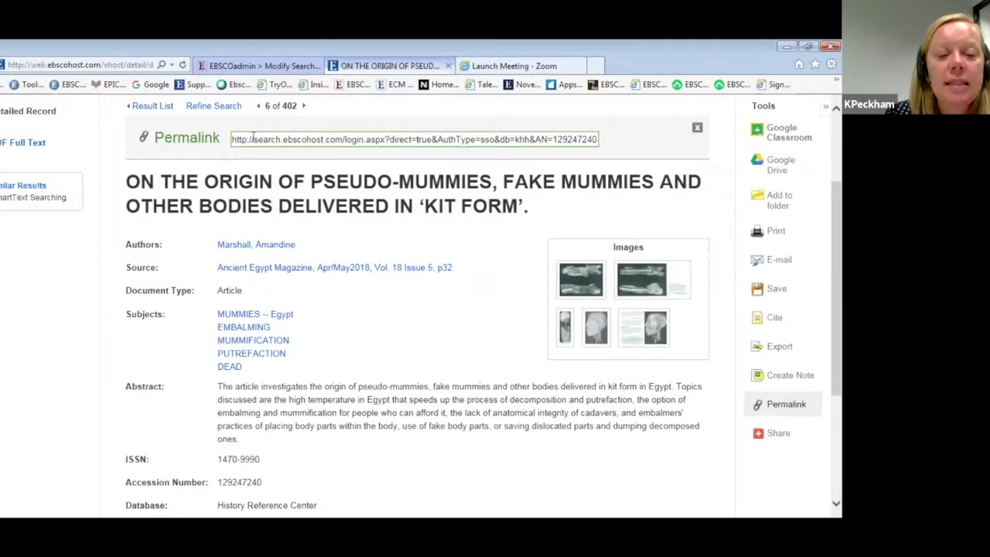
pyautogui.click(252, 137)
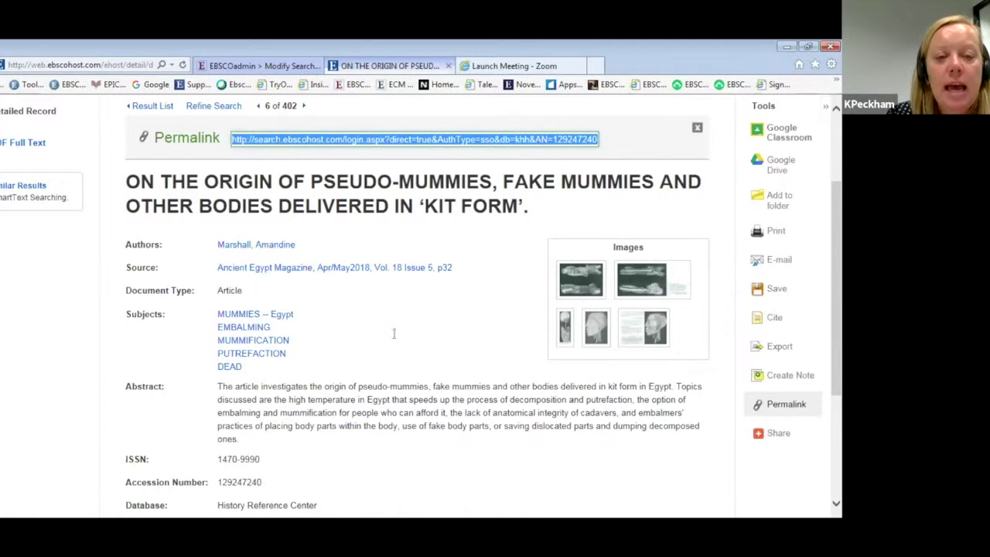
# Open the pseudo-mummies article's PDF full text.
pyautogui.scroll(-3, 393, 333)
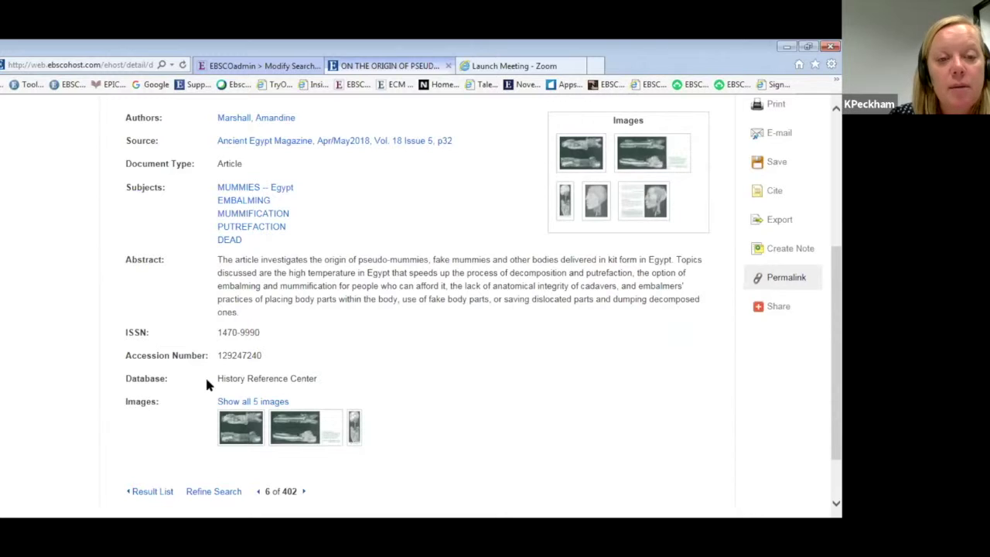
pyautogui.scroll(2, 205, 375)
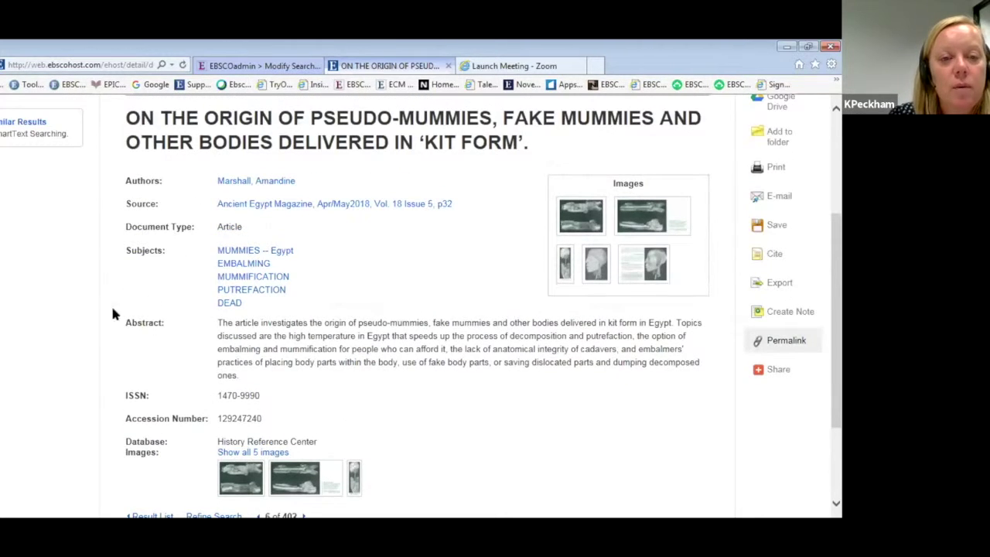
pyautogui.scroll(3, 155, 296)
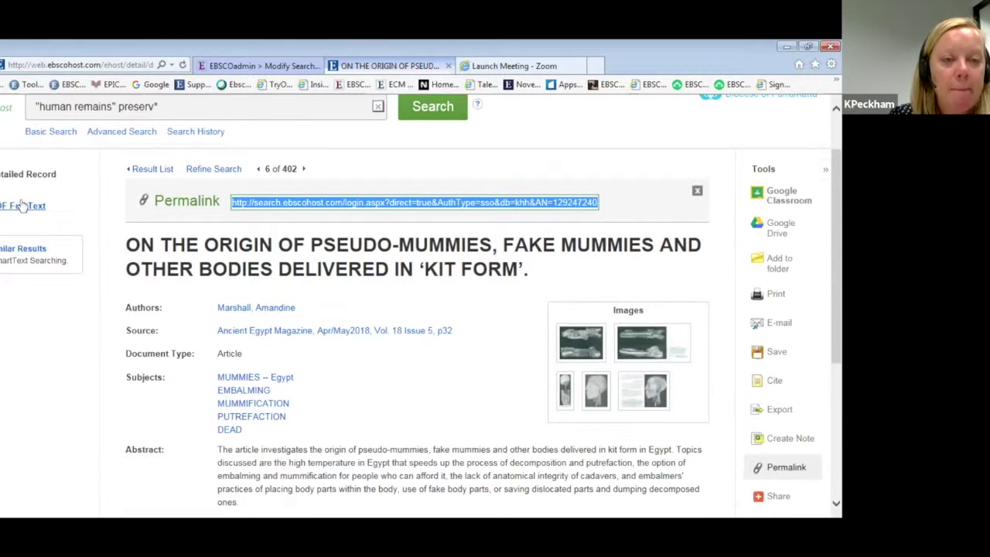
pyautogui.click(23, 205)
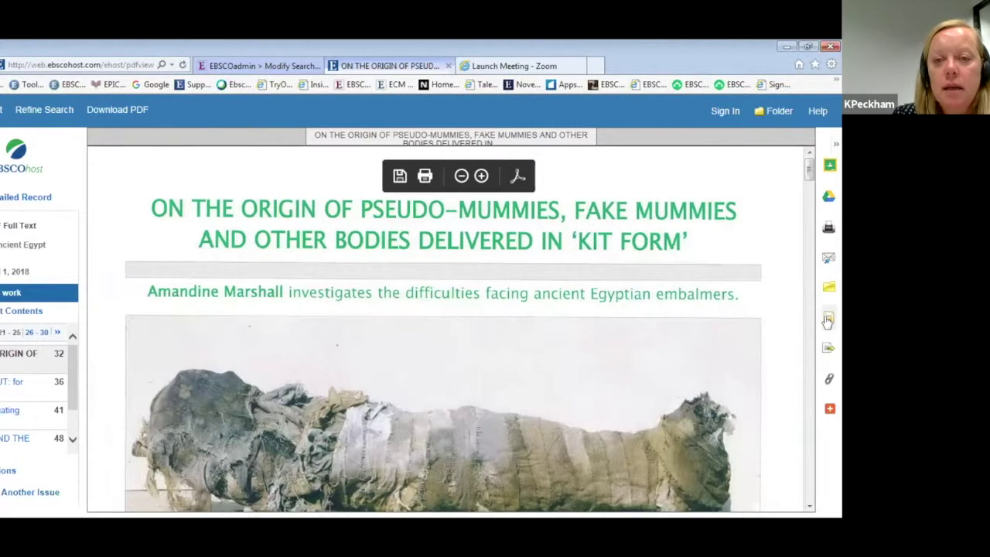
# Show the article's citation formats and select its APA reference text.
pyautogui.click(828, 319)
pyautogui.scroll(-1, 807, 342)
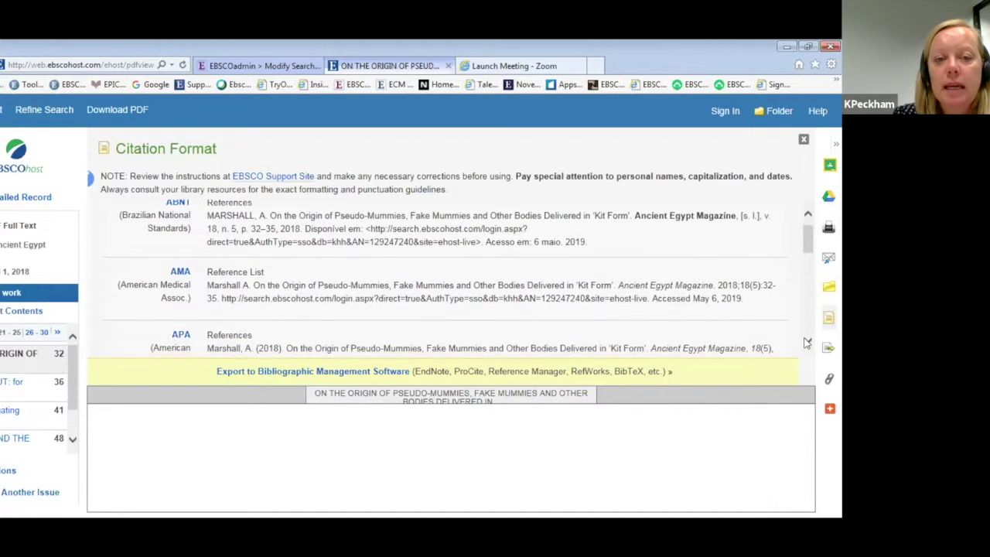
pyautogui.scroll(-1, 806, 342)
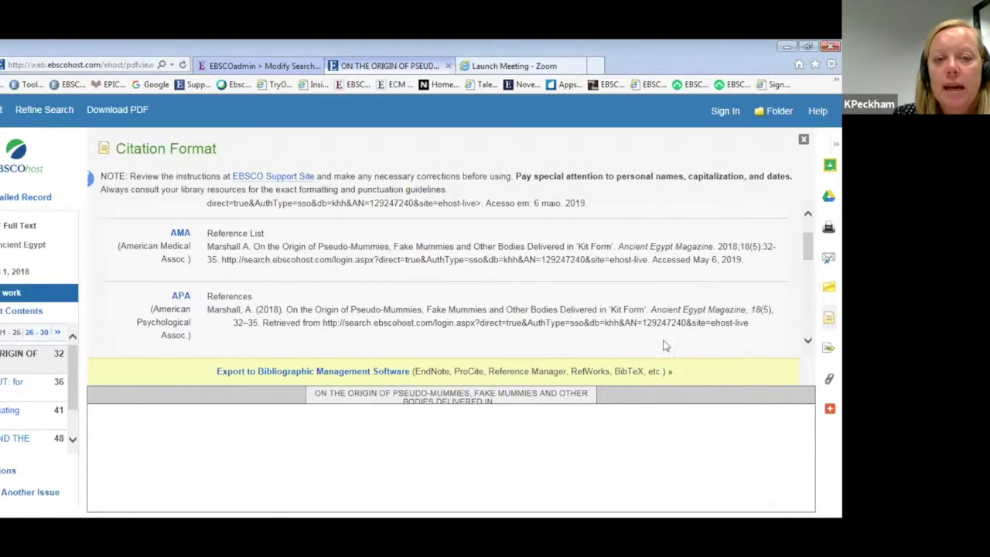
pyautogui.moveTo(260, 320); pyautogui.dragTo(225, 311)
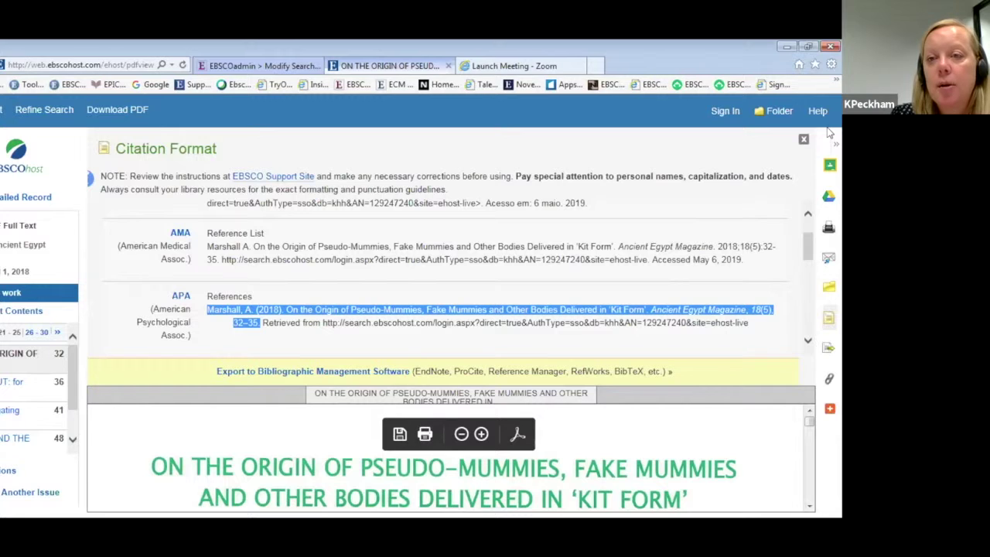
pyautogui.scroll(-6, 779, 471)
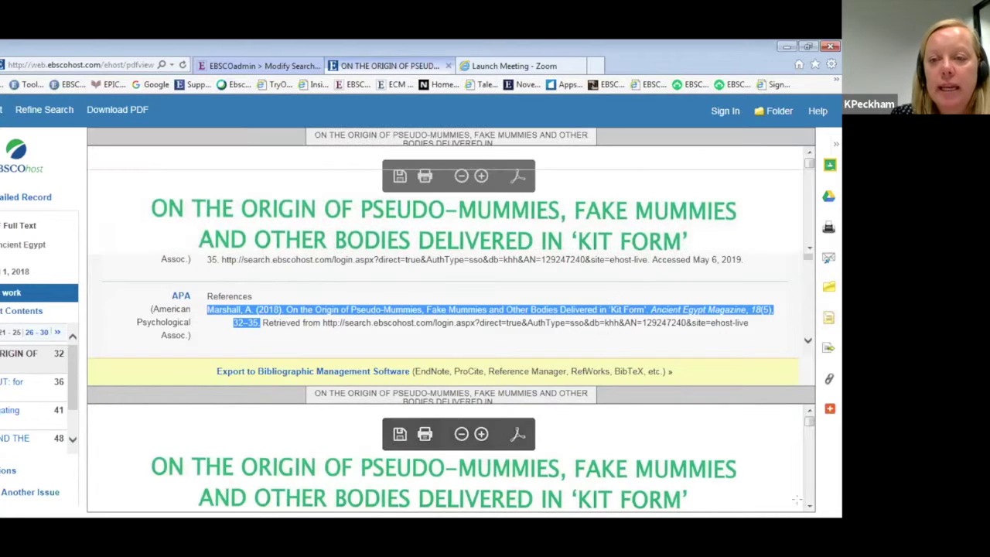
# Scroll through the pseudo-mummies PDF to read the article.
pyautogui.click(808, 507)
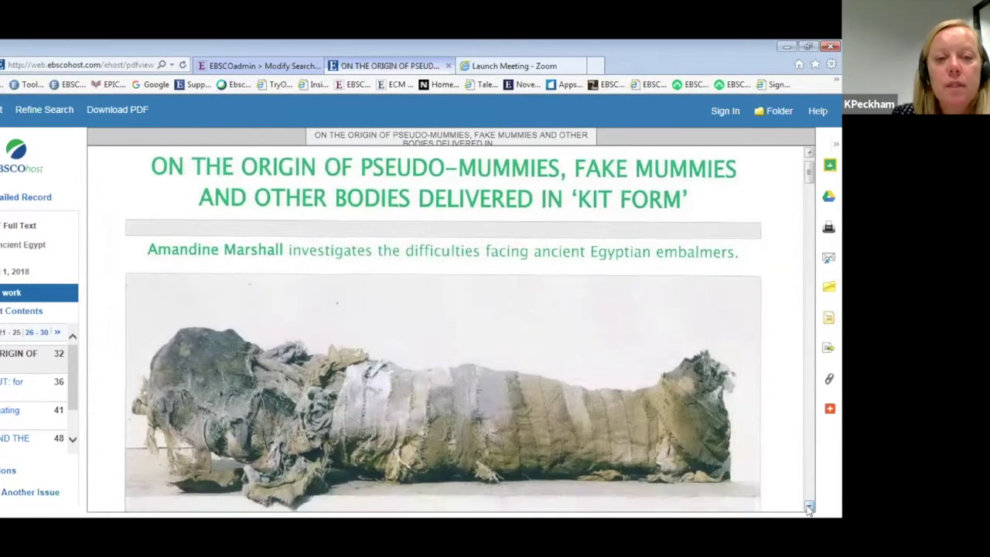
pyautogui.scroll(-5, 808, 507)
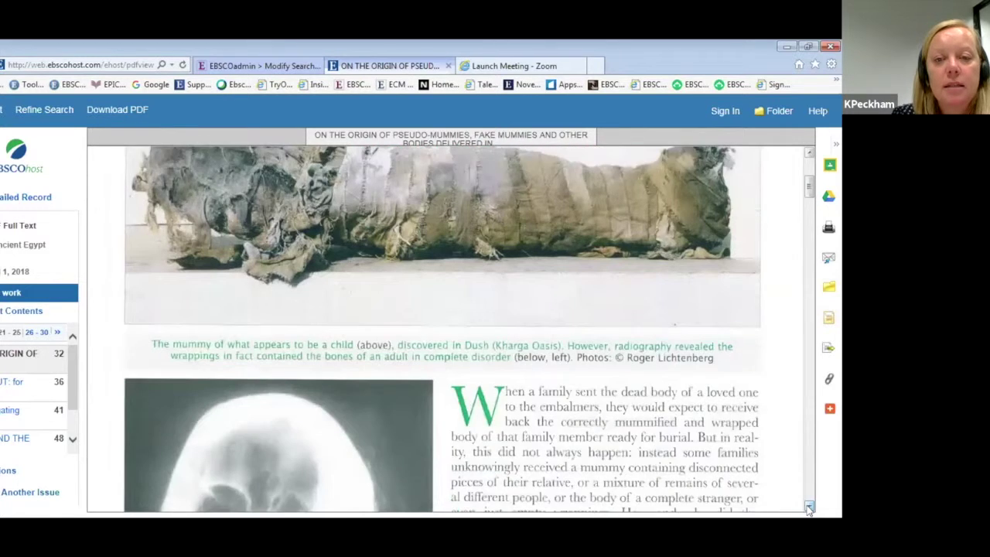
pyautogui.scroll(-4, 808, 507)
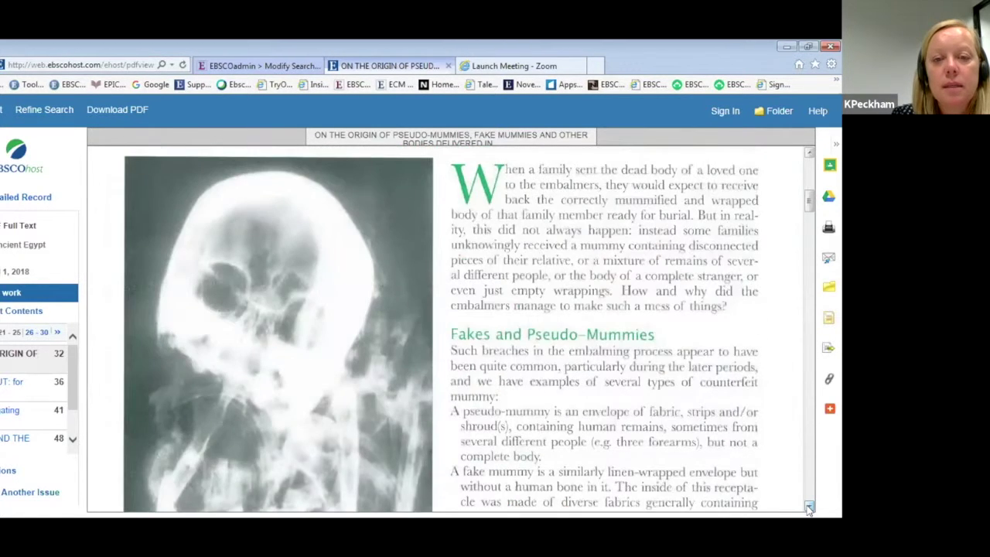
pyautogui.scroll(-10, 808, 507)
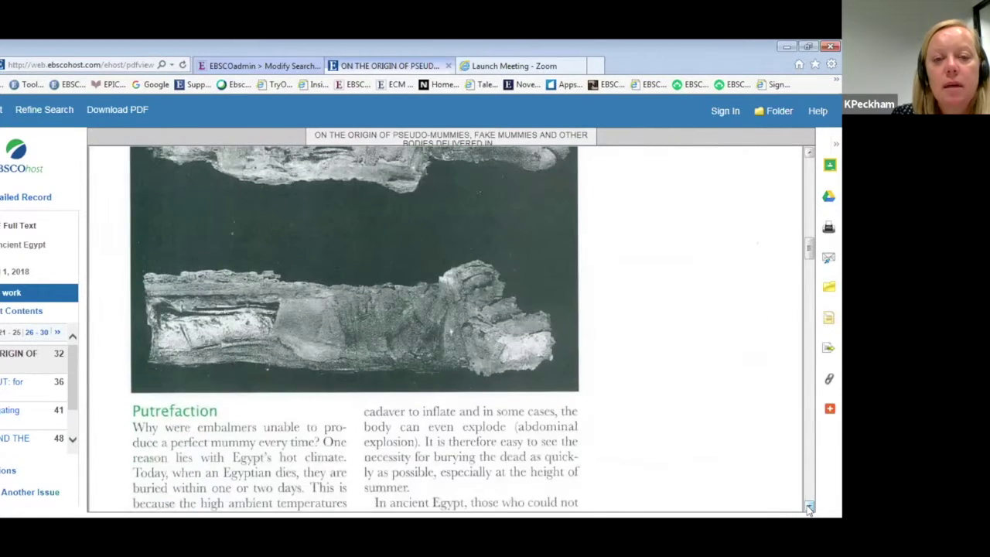
pyautogui.scroll(-2, 808, 508)
pyautogui.scroll(-12, 808, 507)
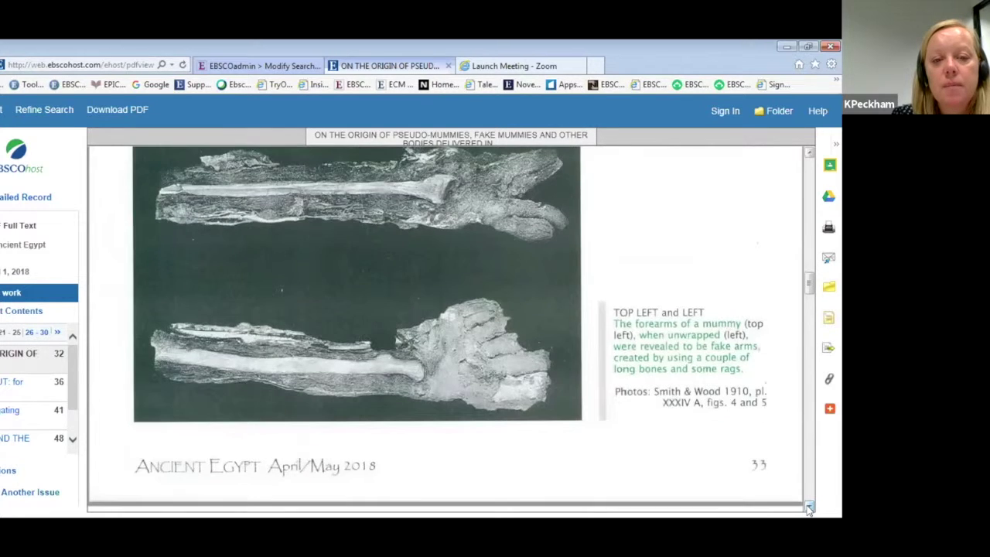
pyautogui.scroll(-5, 808, 507)
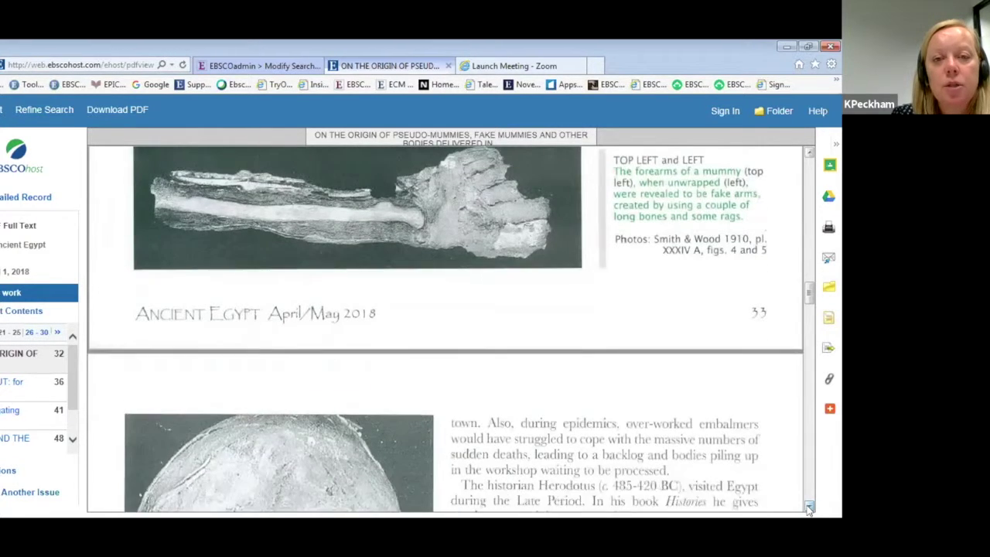
pyautogui.scroll(-1, 808, 508)
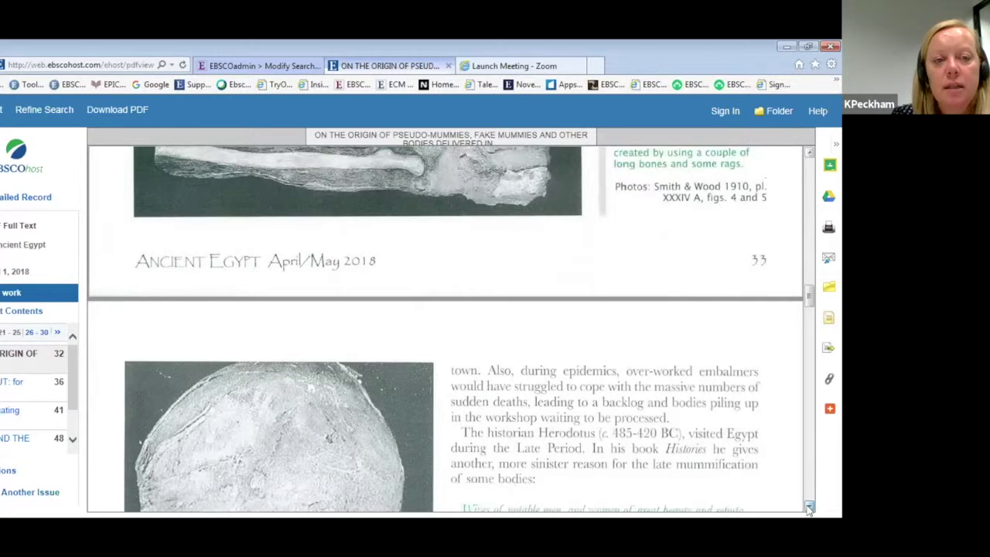
pyautogui.scroll(-3, 808, 508)
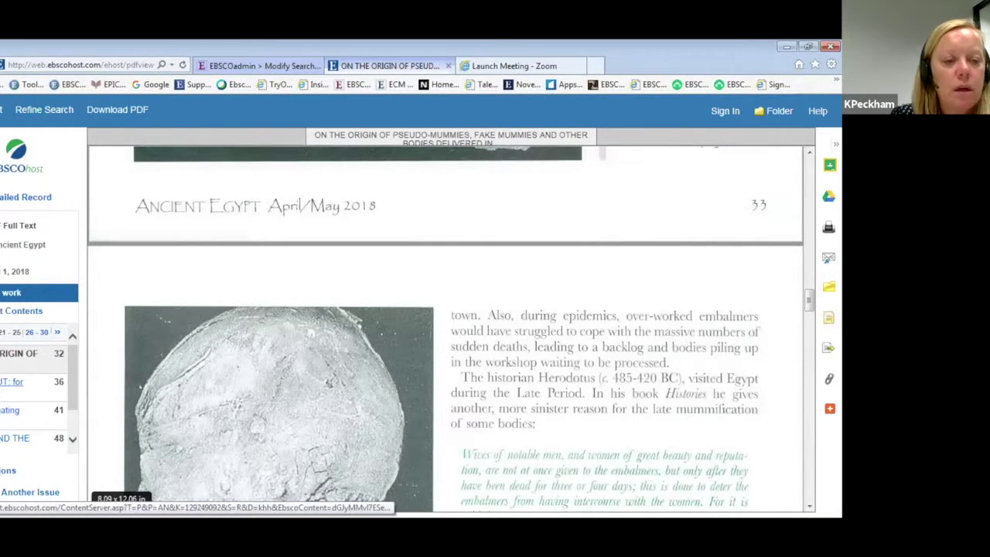
# Open 'Early Photography in Egypt' from the issue's contents and view its detailed record.
pyautogui.click(72, 441)
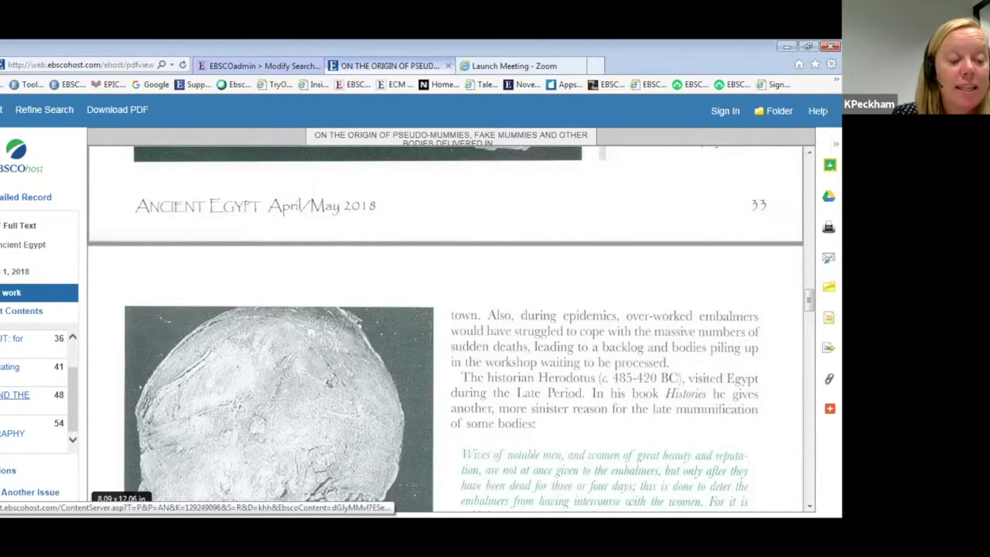
pyautogui.click(12, 433)
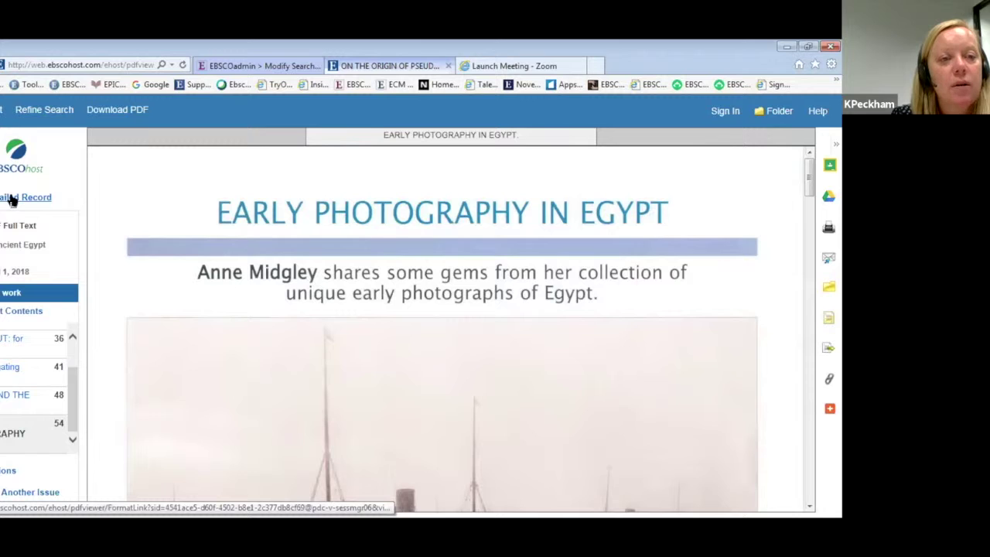
pyautogui.click(11, 198)
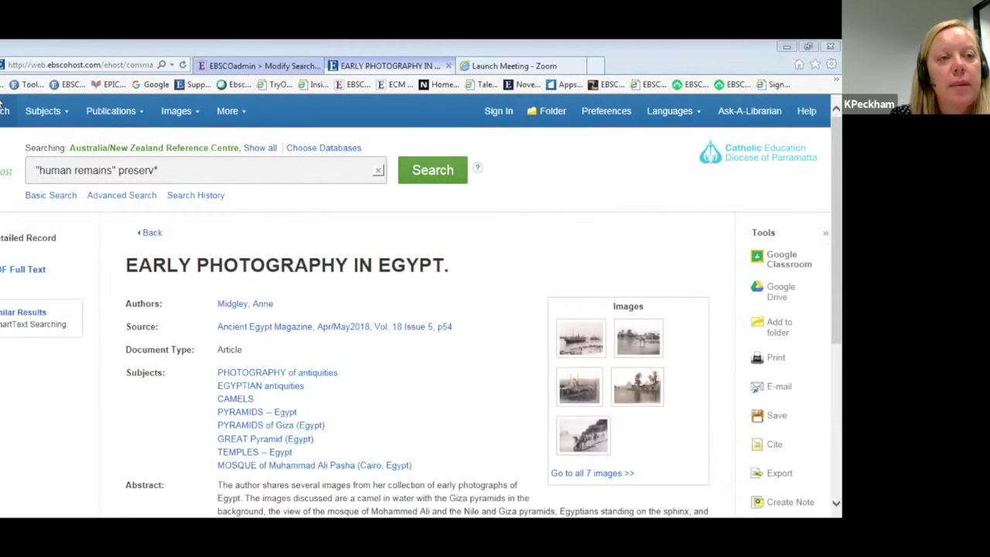
# Go back twice from the Detailed Record to the top of the 402-result list for "human remains" preserv*.
pyautogui.hotkey('alt', 'Left')
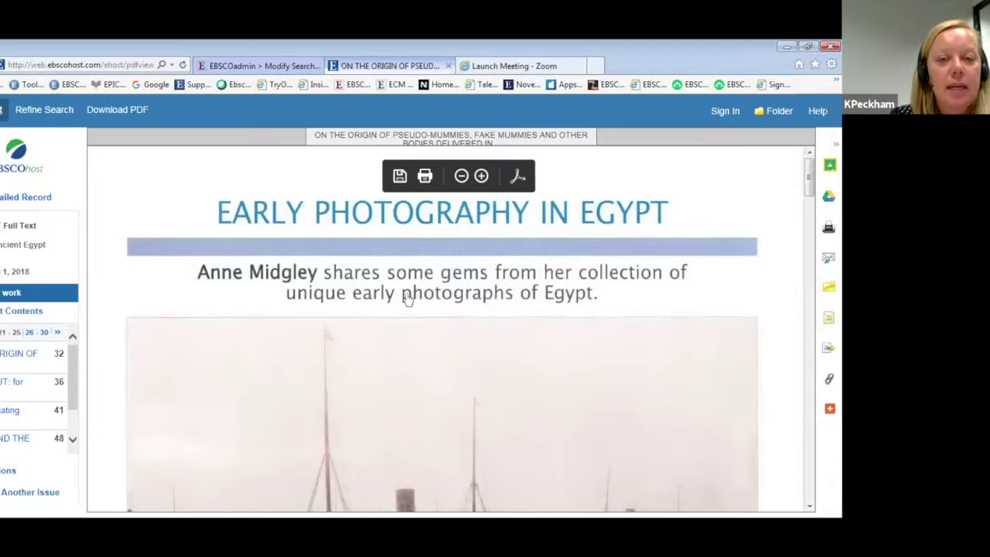
pyautogui.hotkey('alt', 'Left')
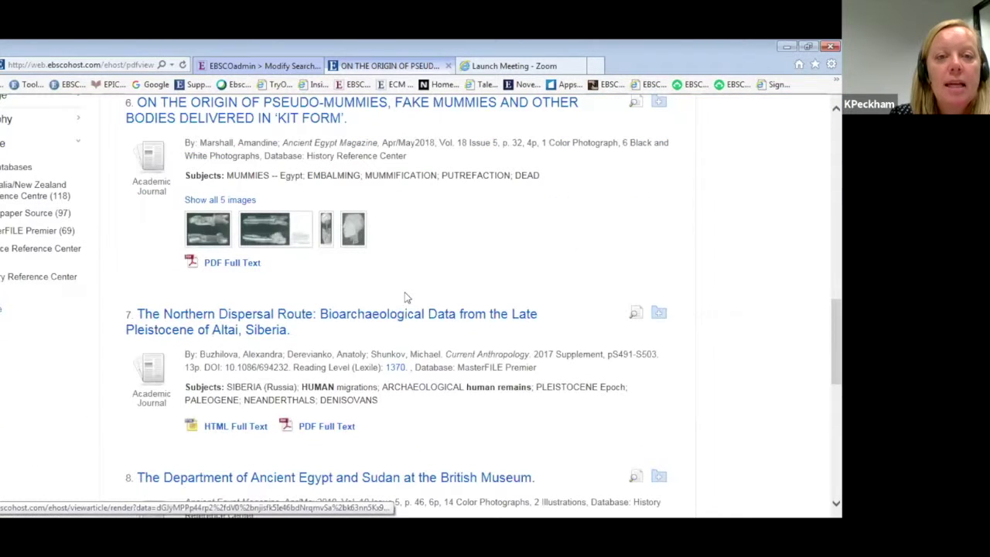
pyautogui.scroll(10, 116, 174)
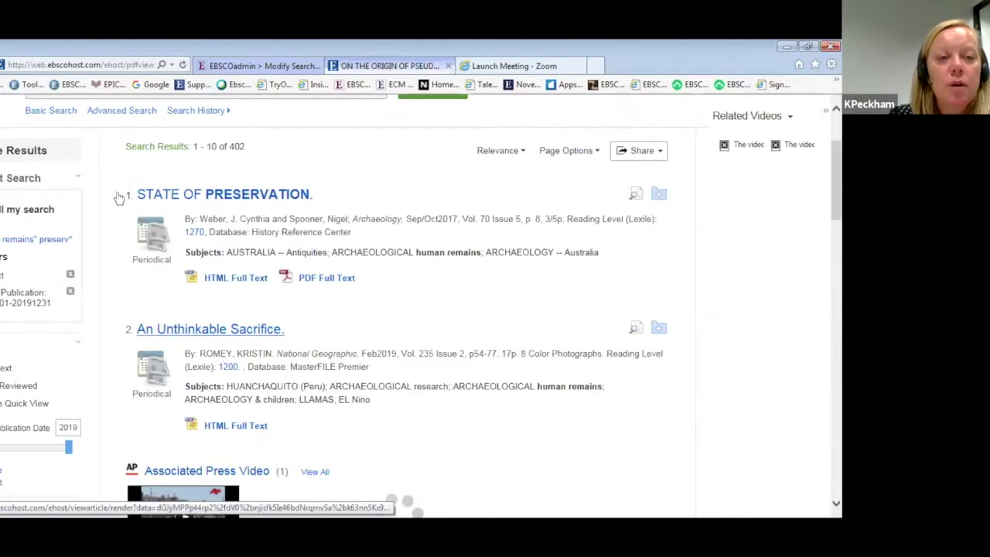
pyautogui.scroll(1, 120, 198)
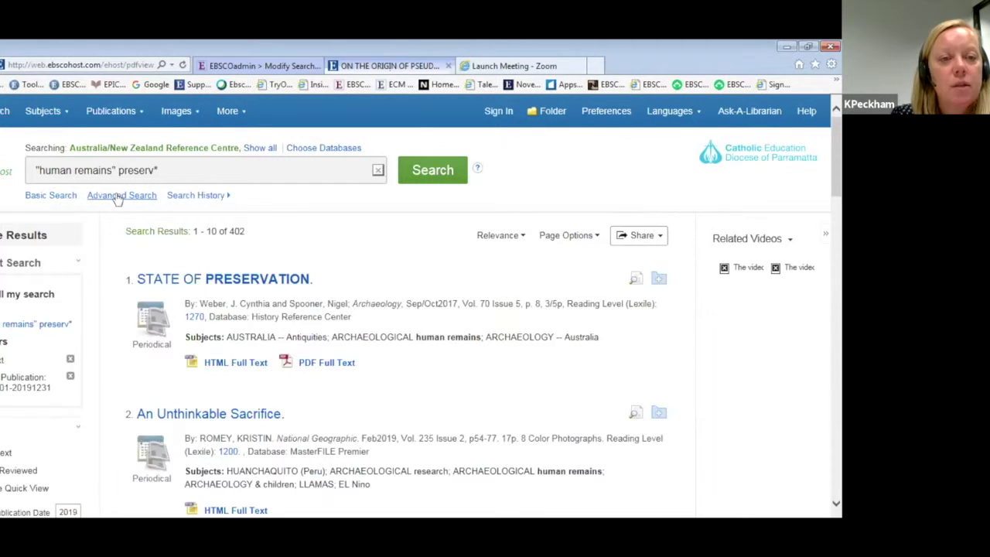
# In the advanced search form, enter "human remains" on line one and preserv* or treatment on line two.
pyautogui.click(118, 195)
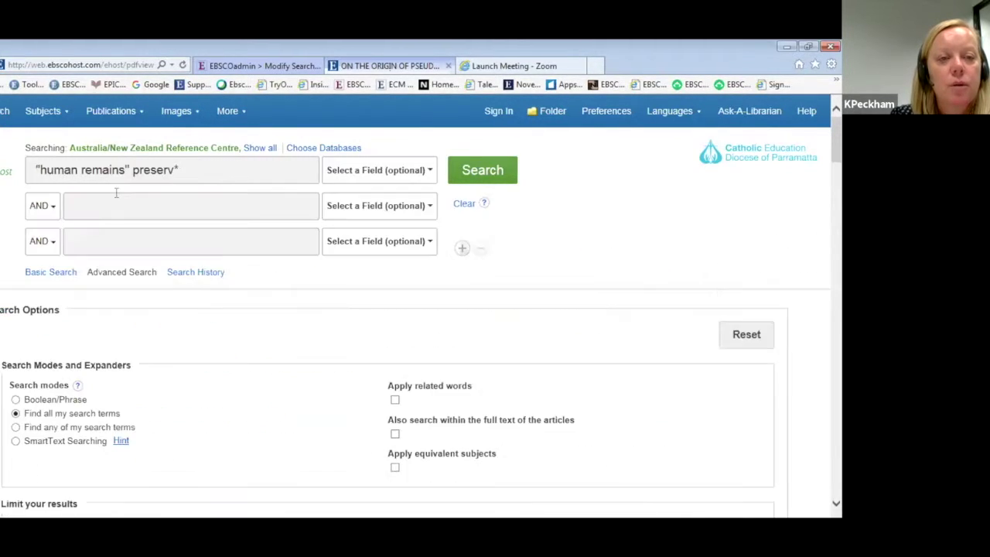
pyautogui.press('BackSpace')
pyautogui.press('BackSpace')
pyautogui.press('BackSpace')
pyautogui.press('BackSpace')
pyautogui.press('BackSpace')
pyautogui.press('BackSpace')
pyautogui.press('BackSpace')
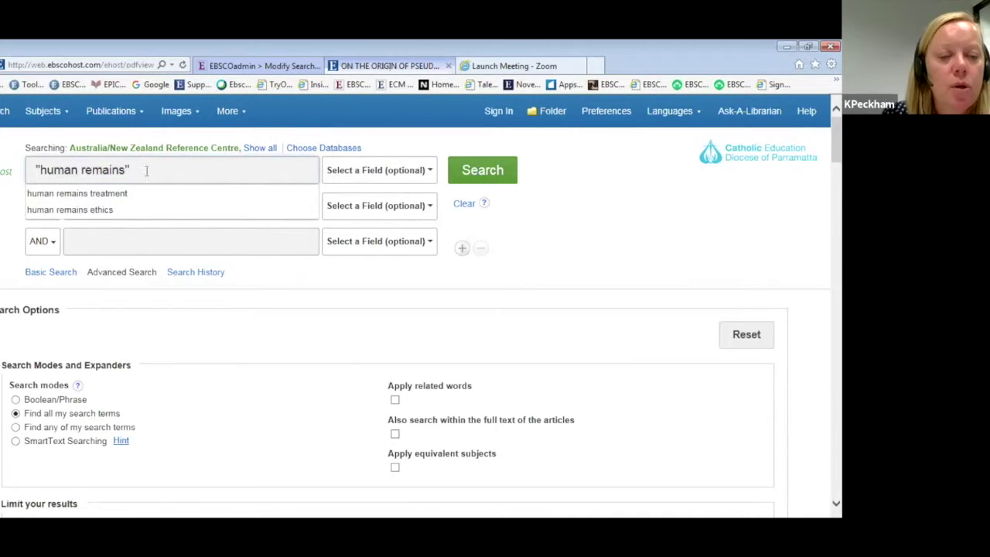
pyautogui.click(3, 225)
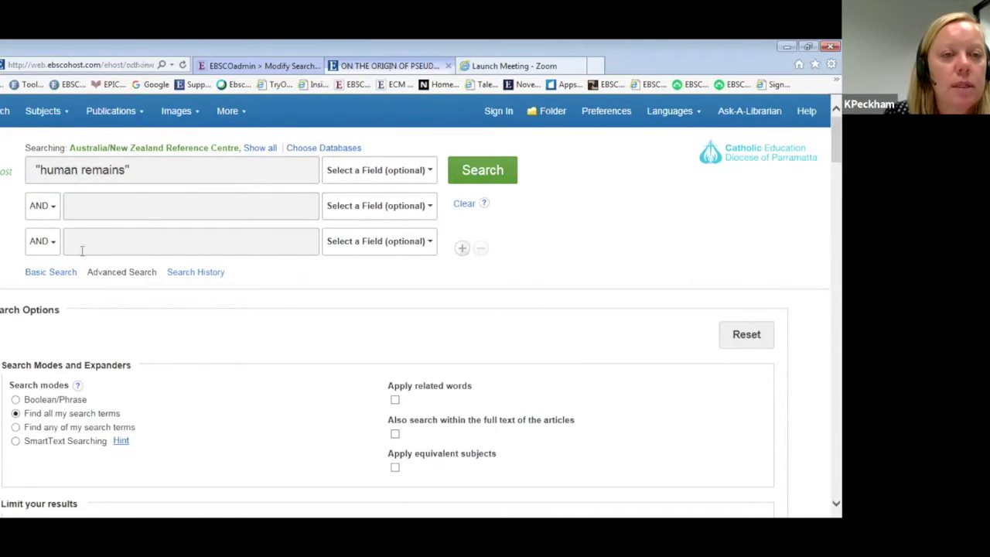
pyautogui.click(98, 209)
pyautogui.write('pre')
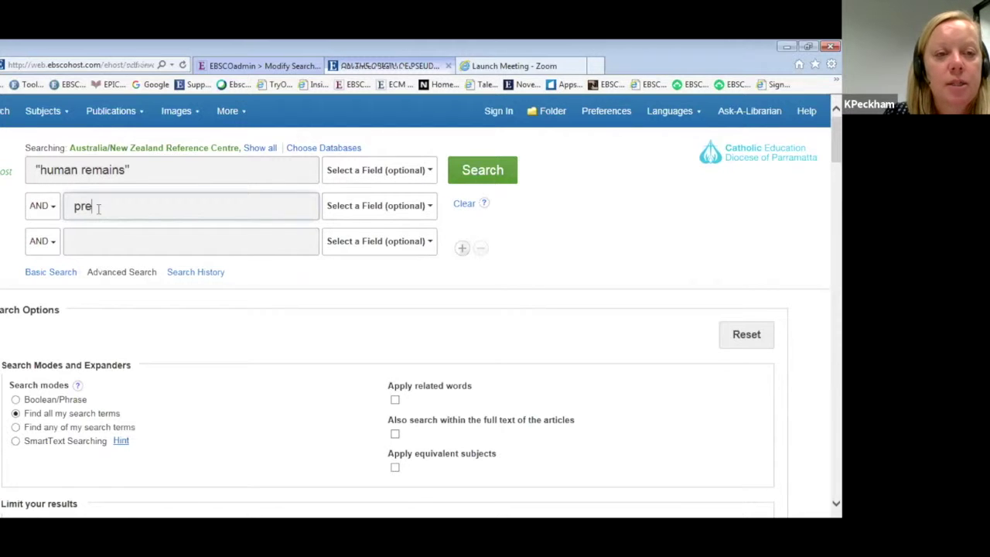
pyautogui.write('se')
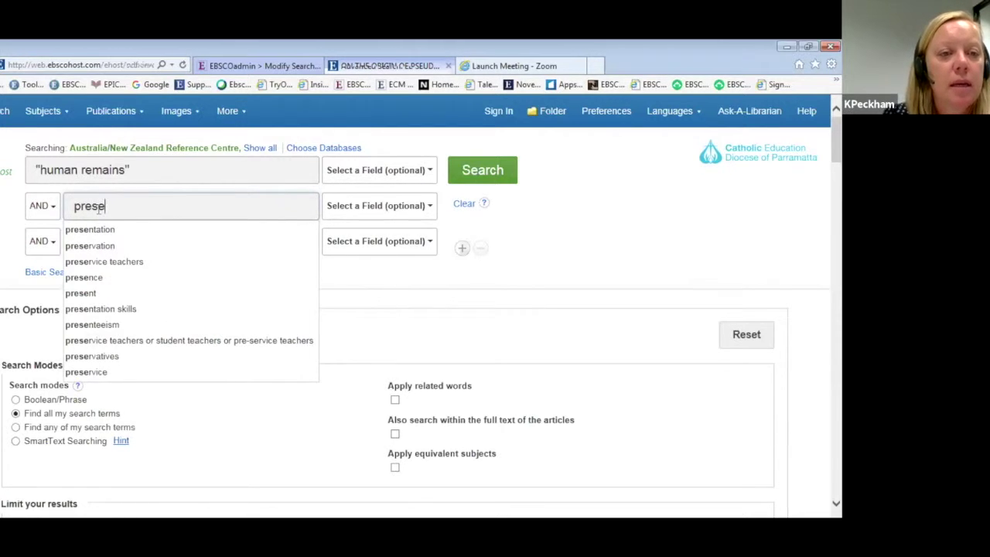
pyautogui.write('rvat')
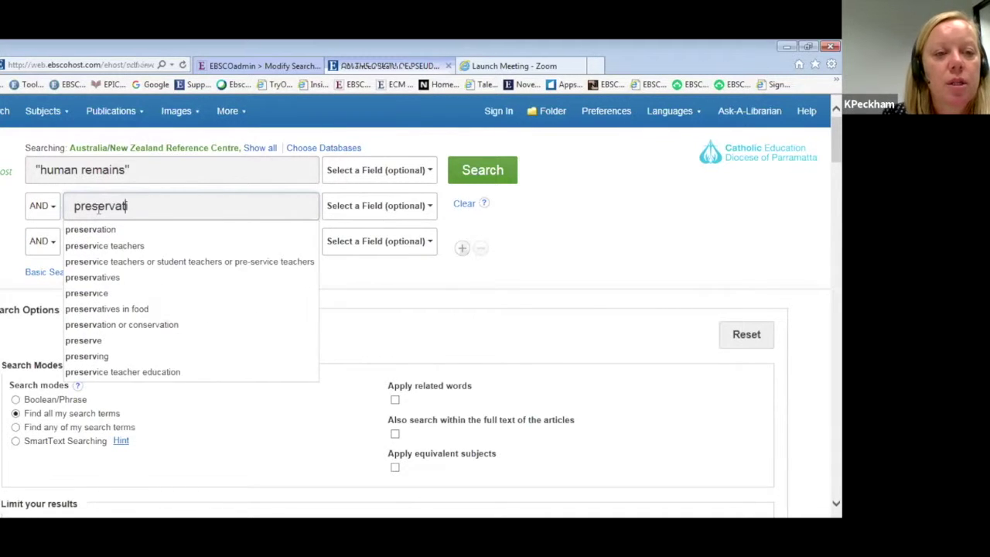
pyautogui.write('ion or ')
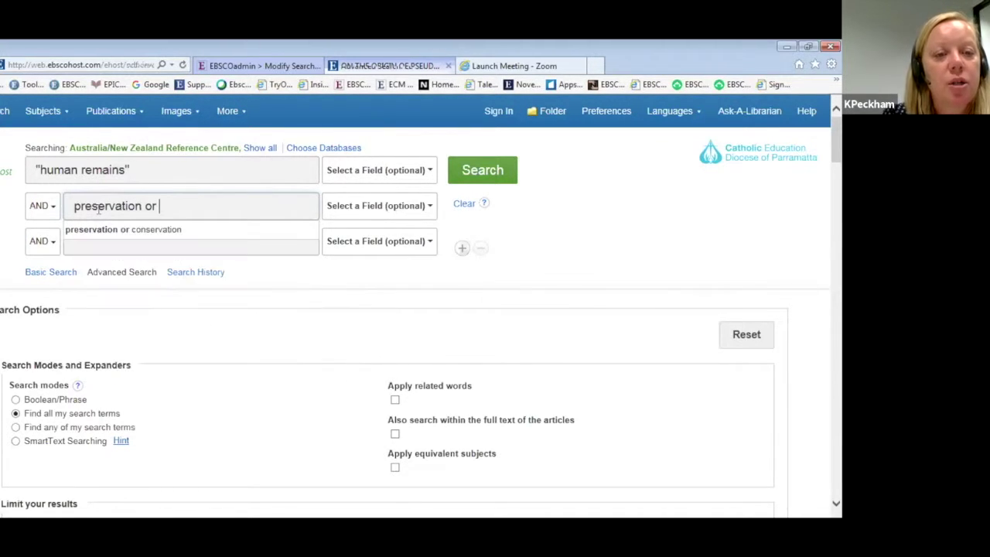
pyautogui.write('treatment')
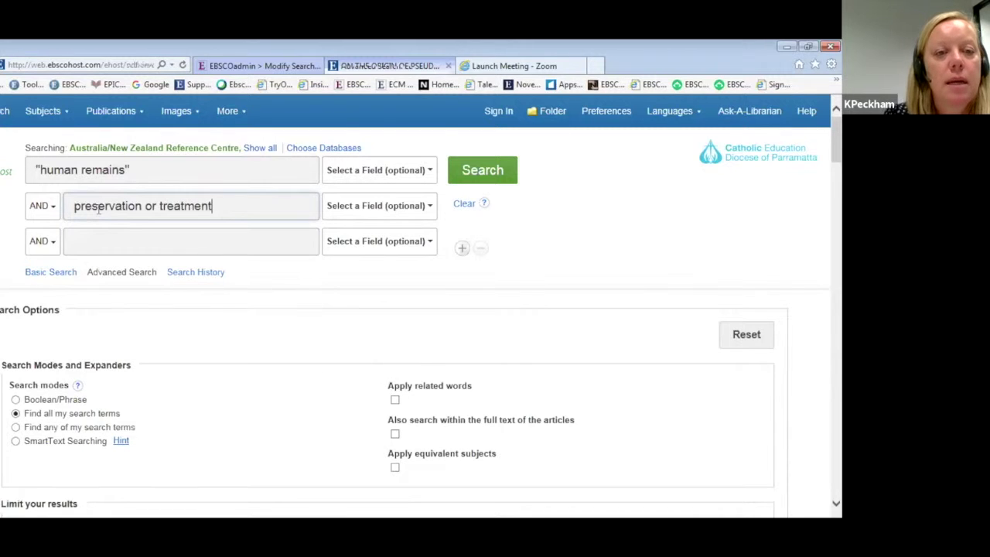
pyautogui.click(140, 206)
pyautogui.press('BackSpace')
pyautogui.press('BackSpace')
pyautogui.press('BackSpace')
pyautogui.press('BackSpace')
pyautogui.press('BackSpace')
pyautogui.write('*')
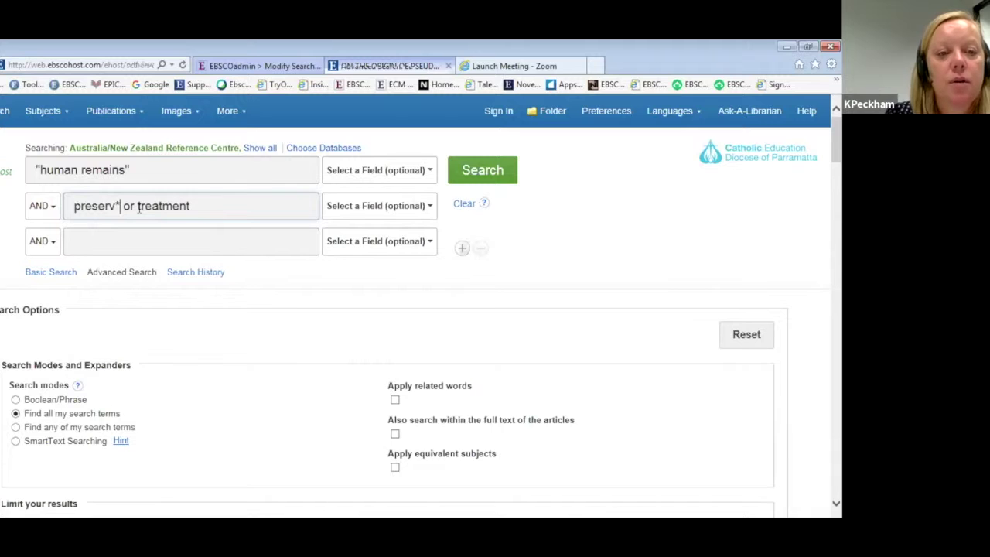
# Add two more search rows and run the search, returning 1,203 results.
pyautogui.click(109, 240)
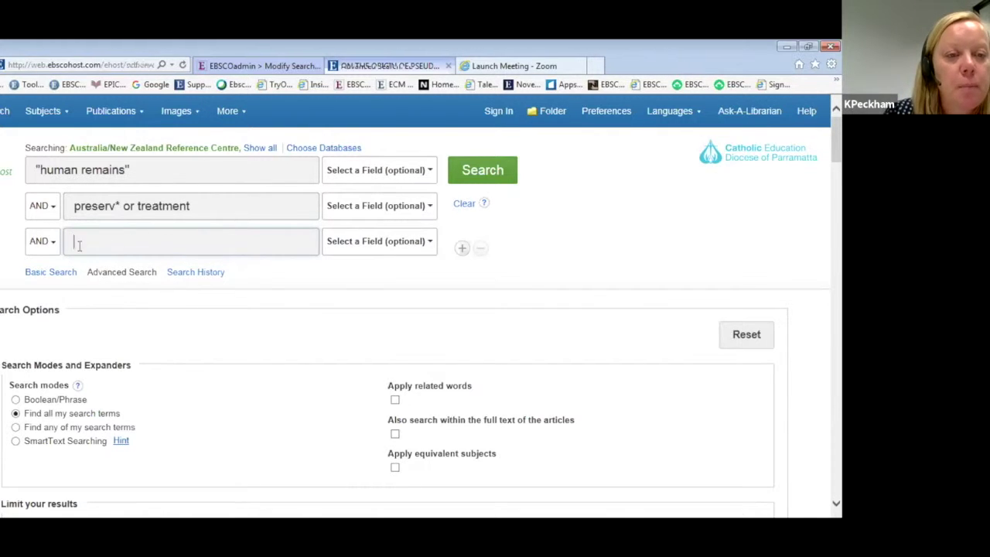
pyautogui.click(461, 250)
pyautogui.click(460, 281)
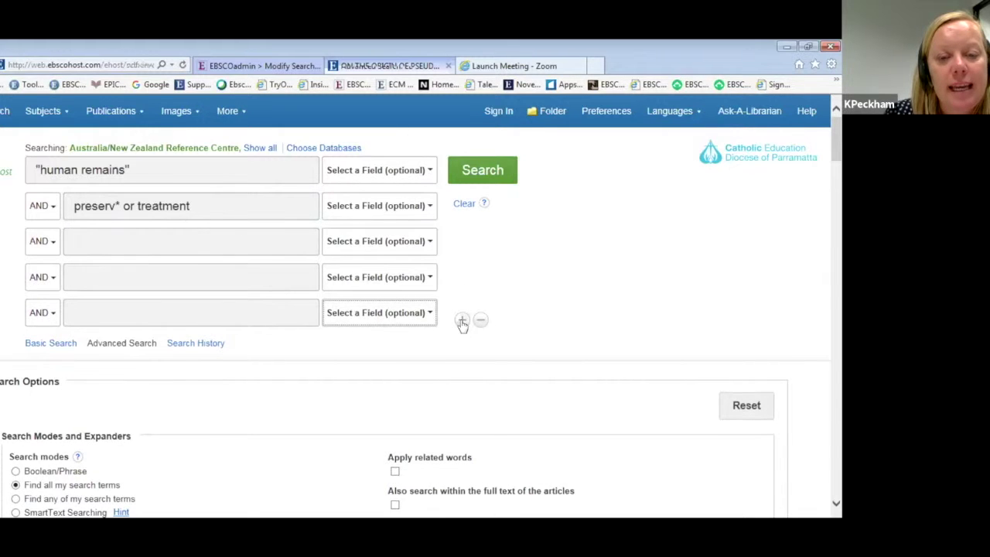
pyautogui.click(477, 174)
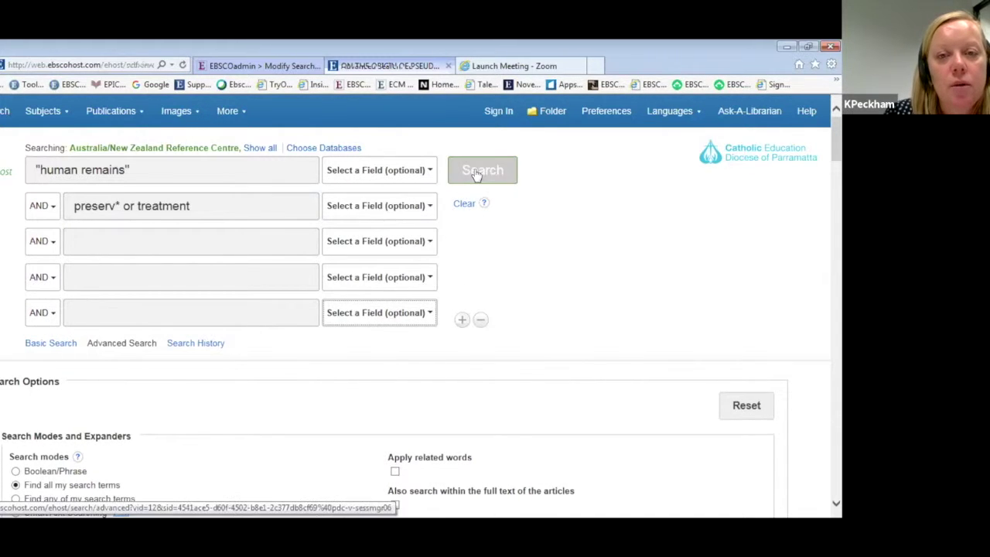
pyautogui.click(477, 175)
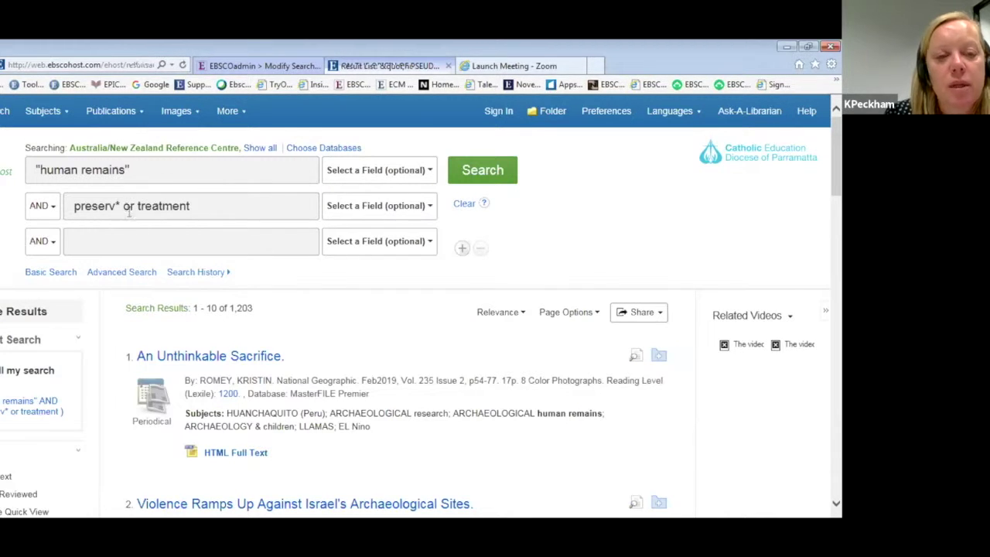
# Scroll through the first of the 1,203 results, such as "Archeological Human Remains.", then back to the top.
pyautogui.scroll(-1, 319, 315)
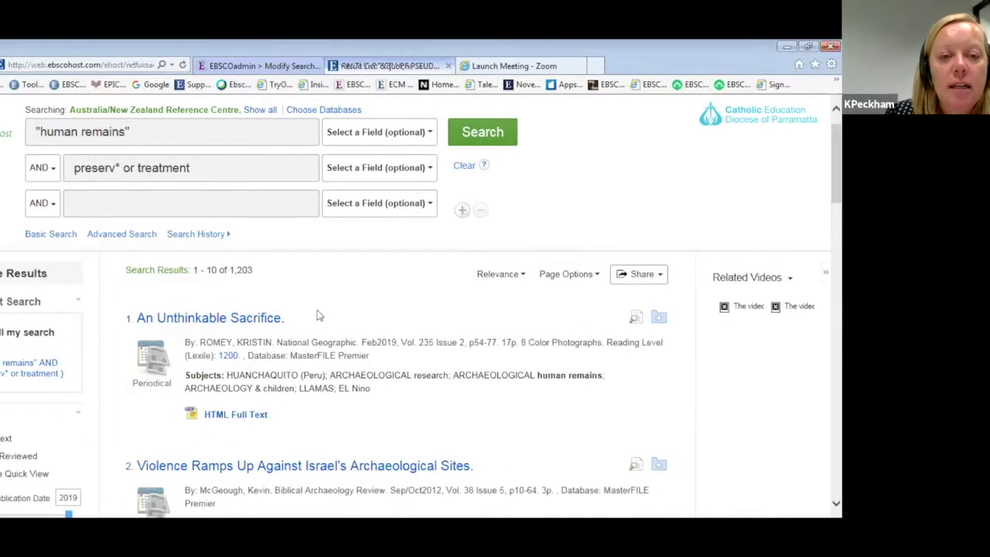
pyautogui.scroll(-1, 317, 308)
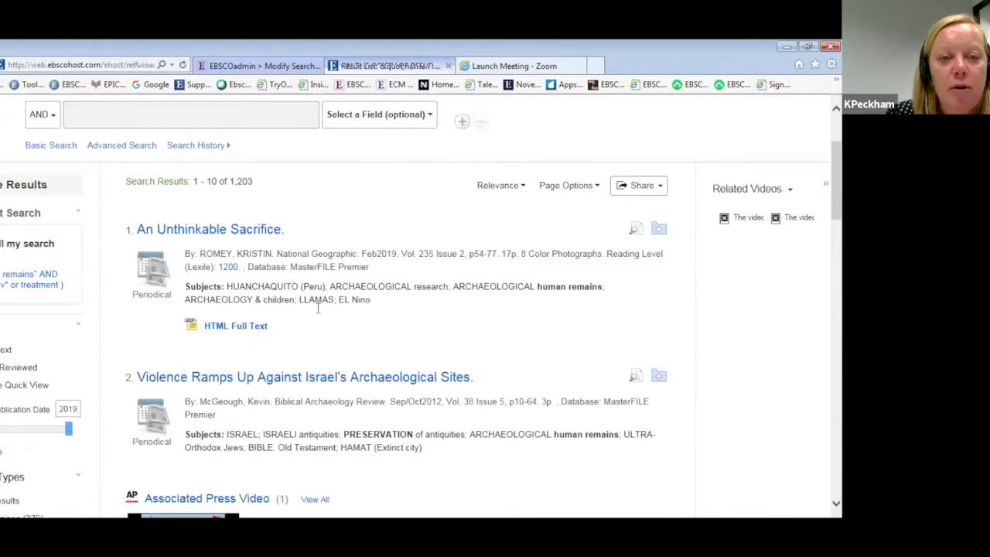
pyautogui.scroll(-2, 317, 308)
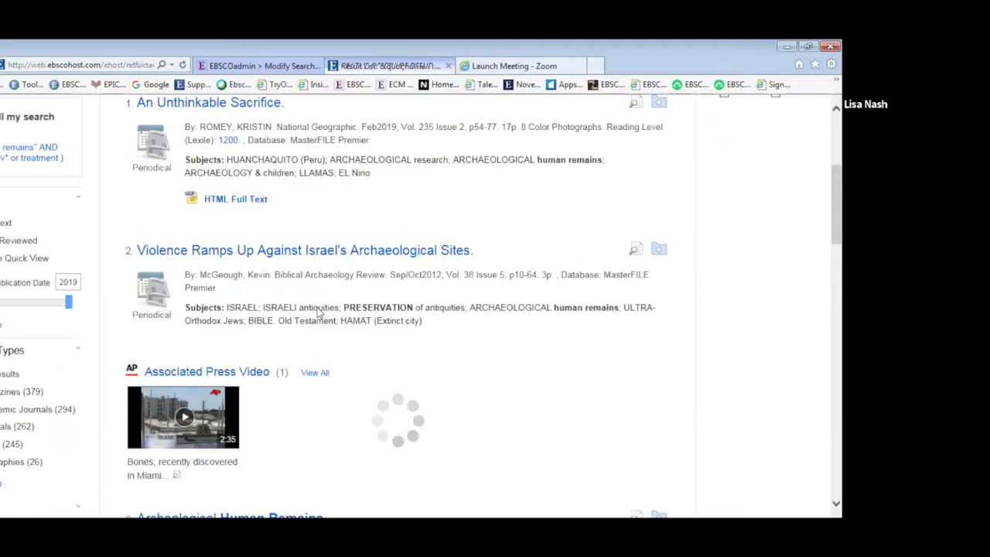
pyautogui.scroll(-2, 317, 310)
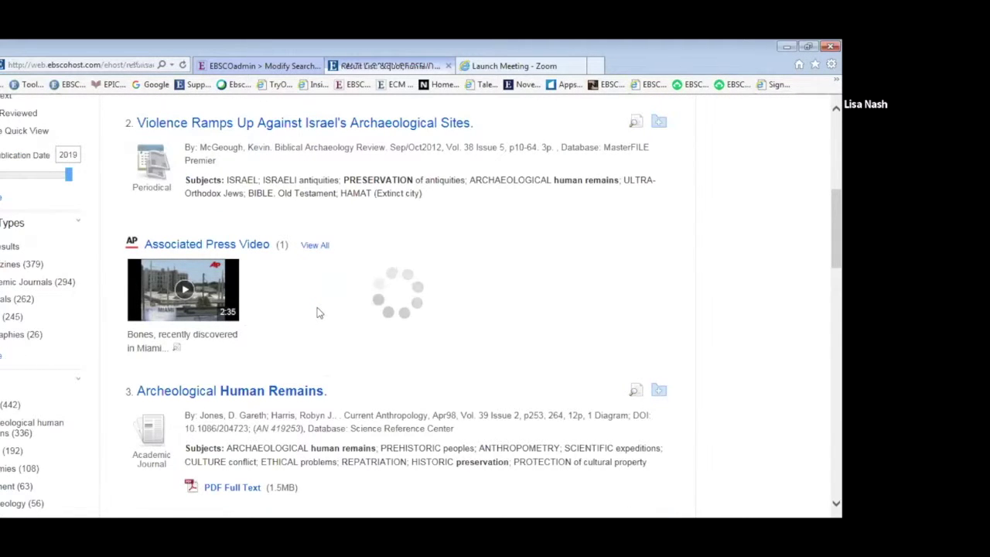
pyautogui.scroll(2, 317, 313)
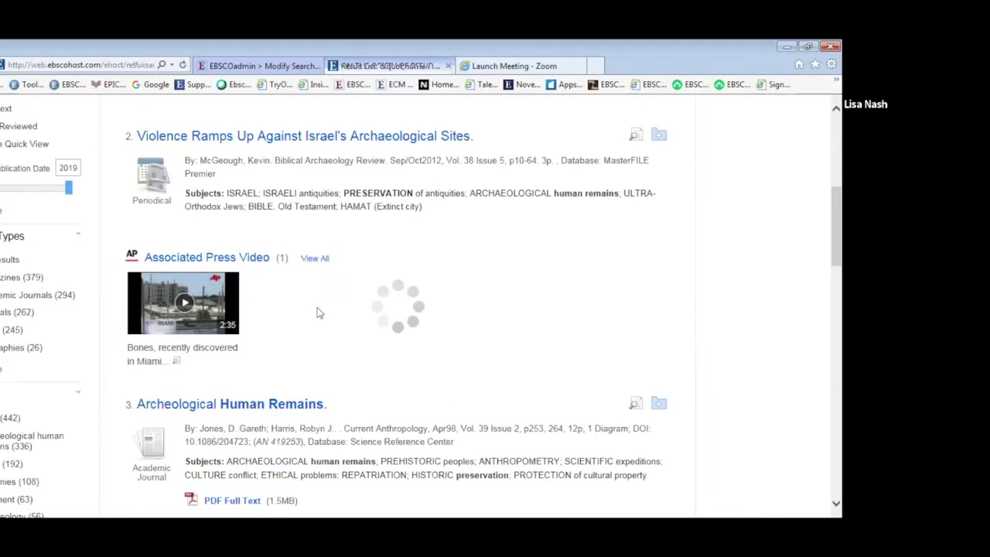
pyautogui.scroll(4, 154, 186)
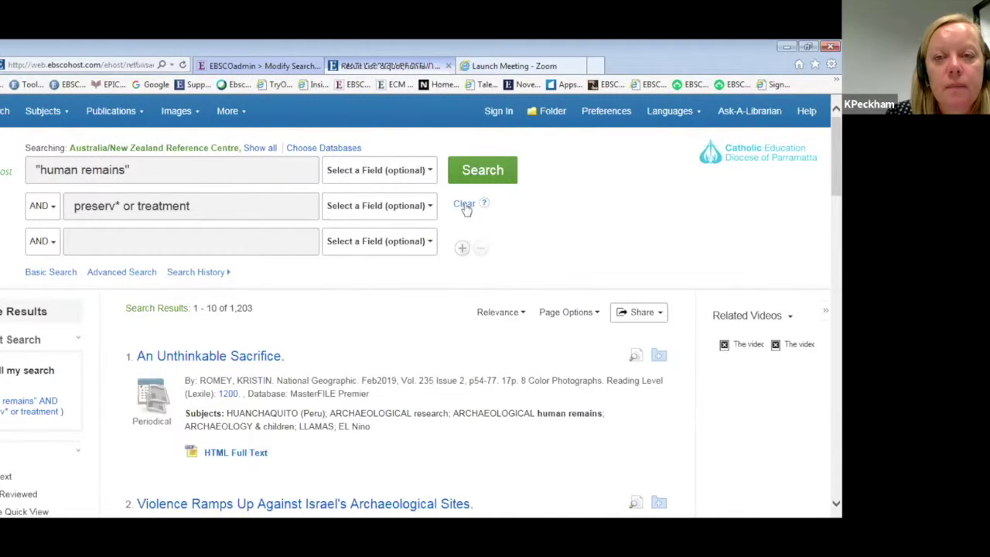
# Clear the form, enter mathematics on line one and feedback on line two, and search.
pyautogui.click(464, 205)
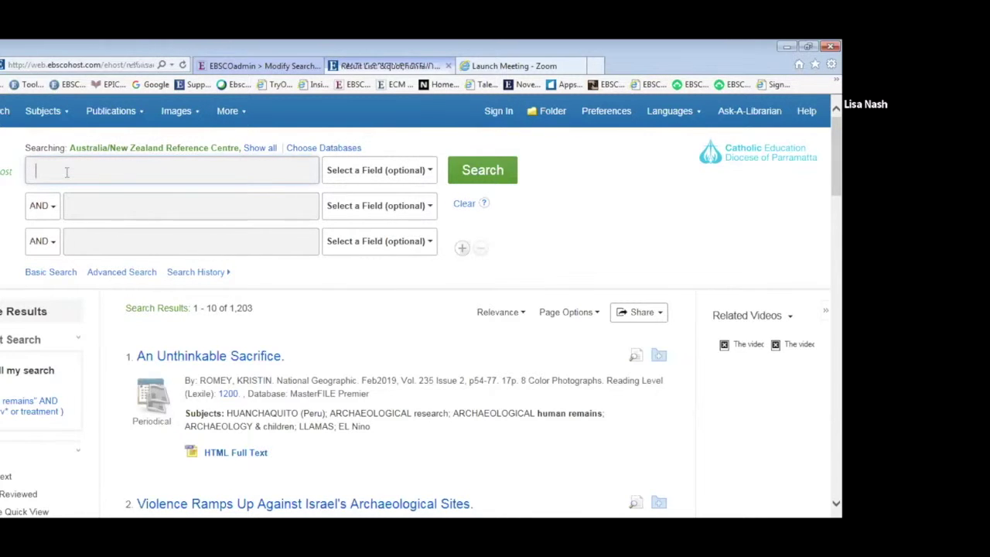
pyautogui.write('mathe')
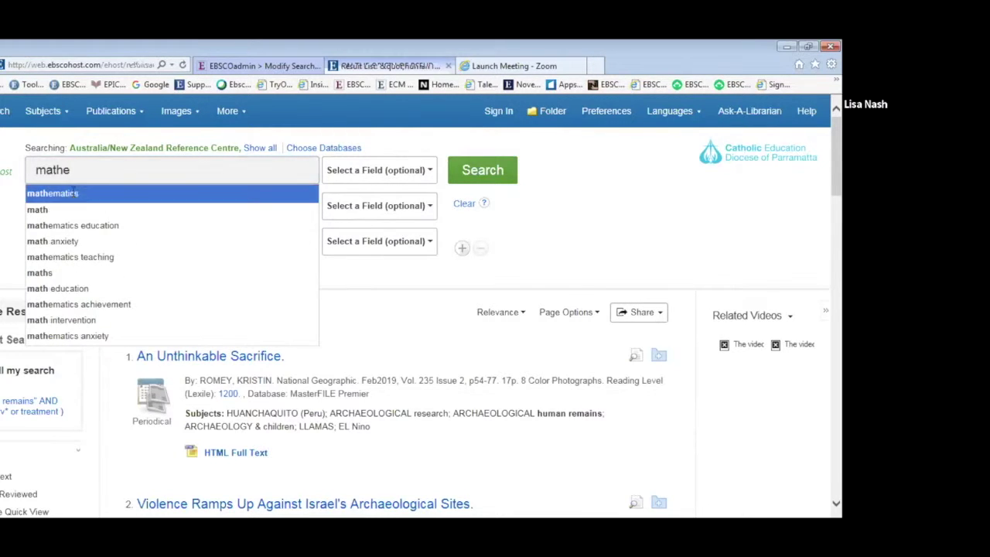
pyautogui.click(99, 188)
pyautogui.press('BackSpace')
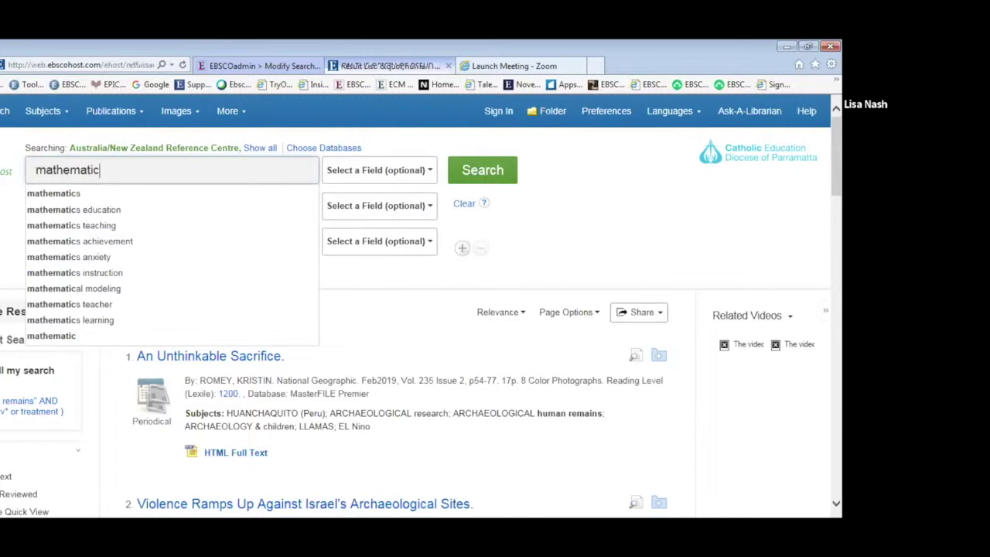
pyautogui.click(98, 199)
pyautogui.write('feedback')
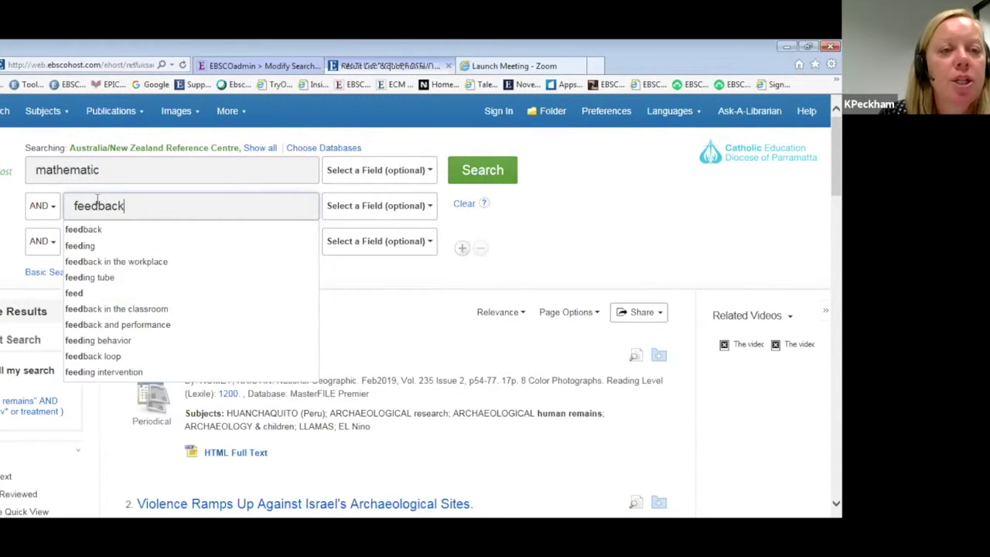
pyautogui.click(159, 170)
pyautogui.write('s')
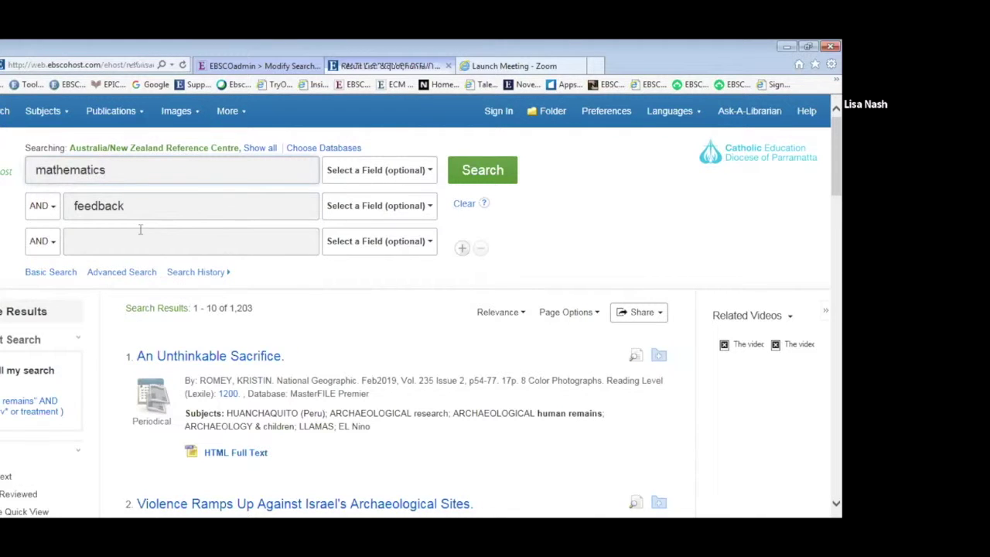
pyautogui.click(465, 172)
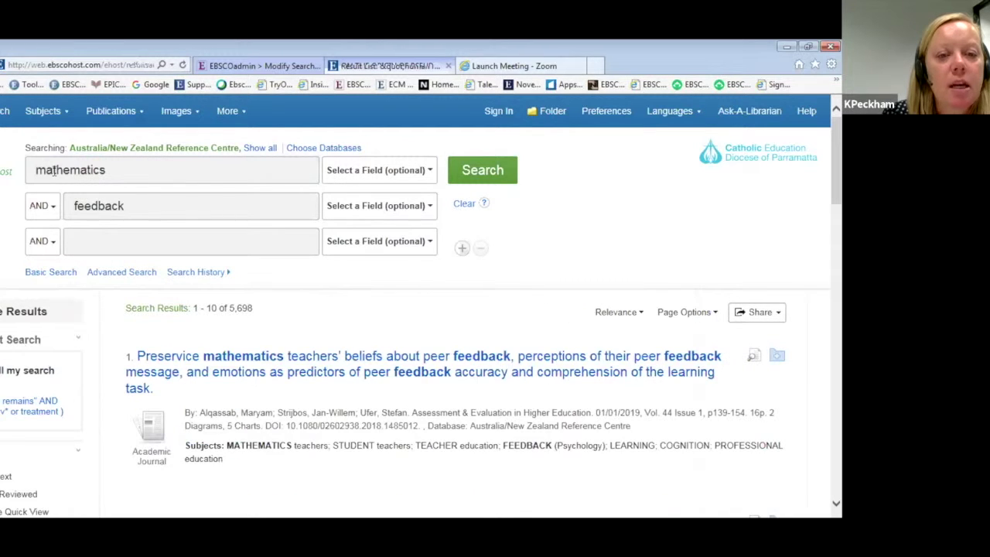
# Extend the first term to mathematics education and rerun the search.
pyautogui.click(133, 169)
pyautogui.write('education')
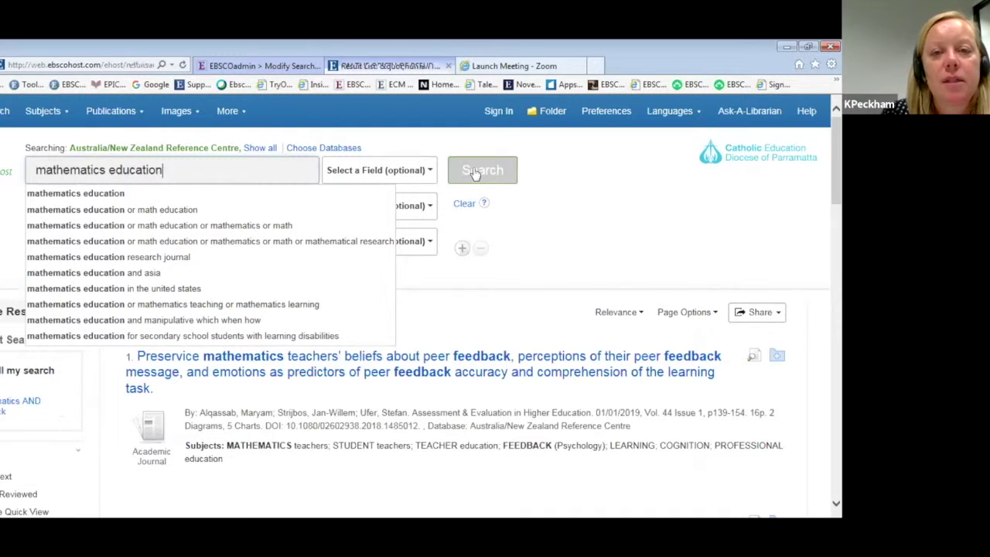
pyautogui.click(472, 170)
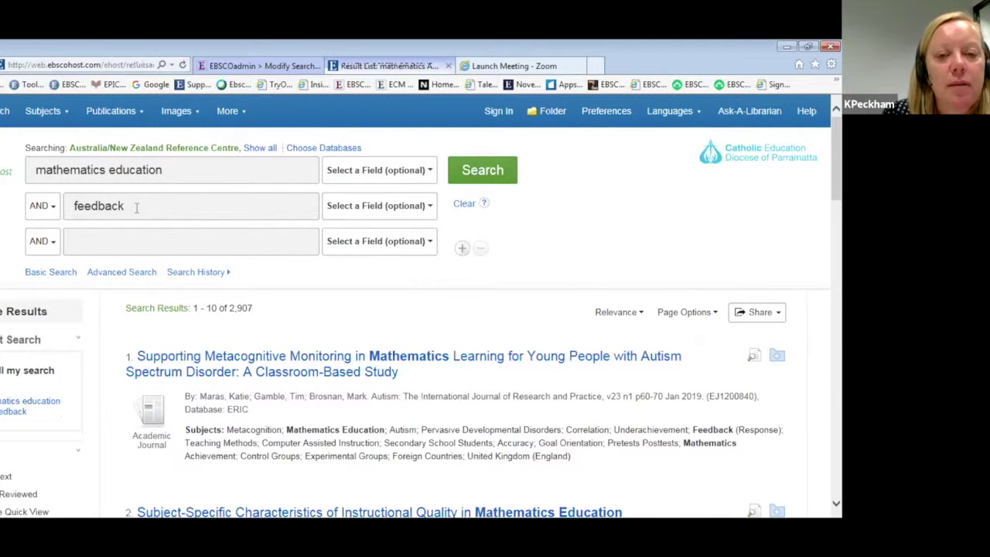
# Add australia as the third term and search, narrowing to 168 results.
pyautogui.click(126, 239)
pyautogui.write('aust')
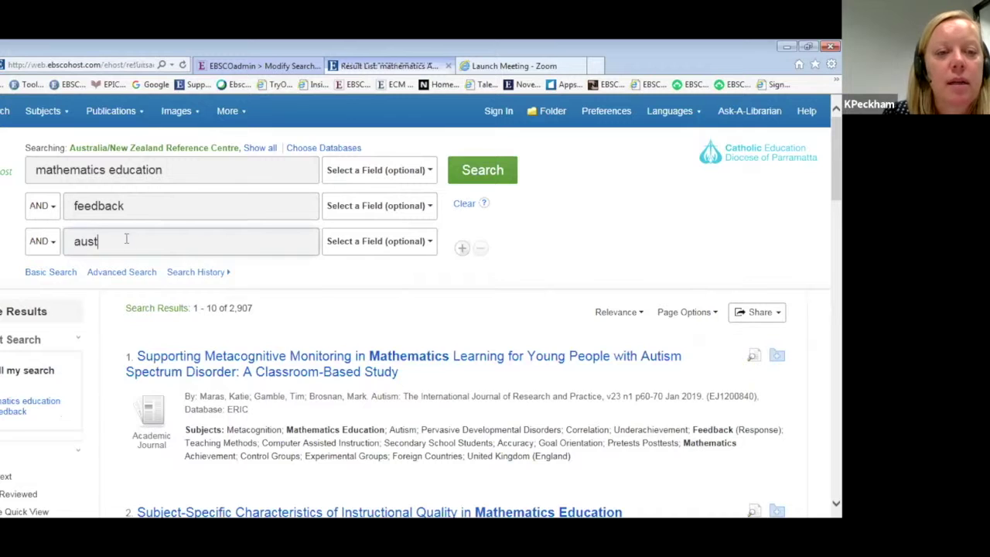
pyautogui.write('ralia')
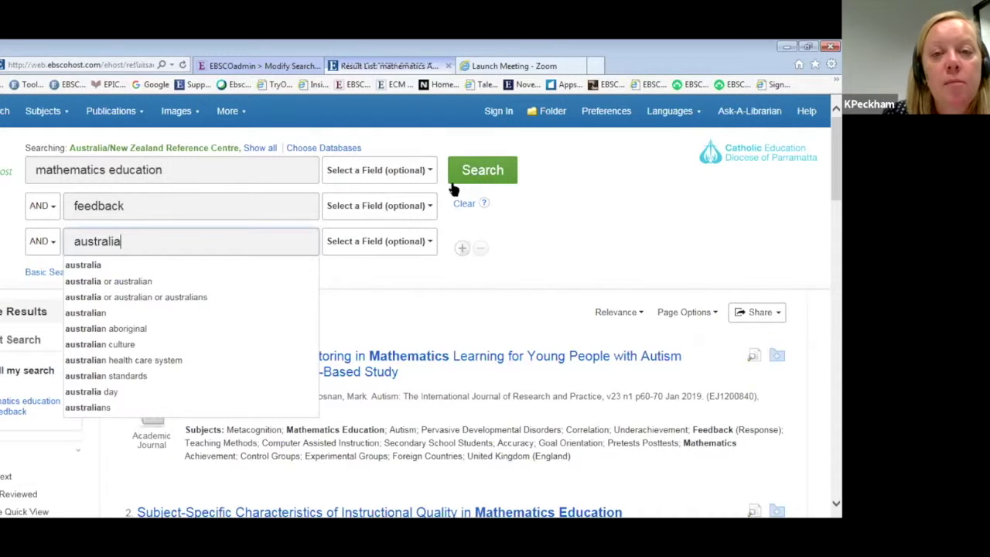
pyautogui.click(495, 176)
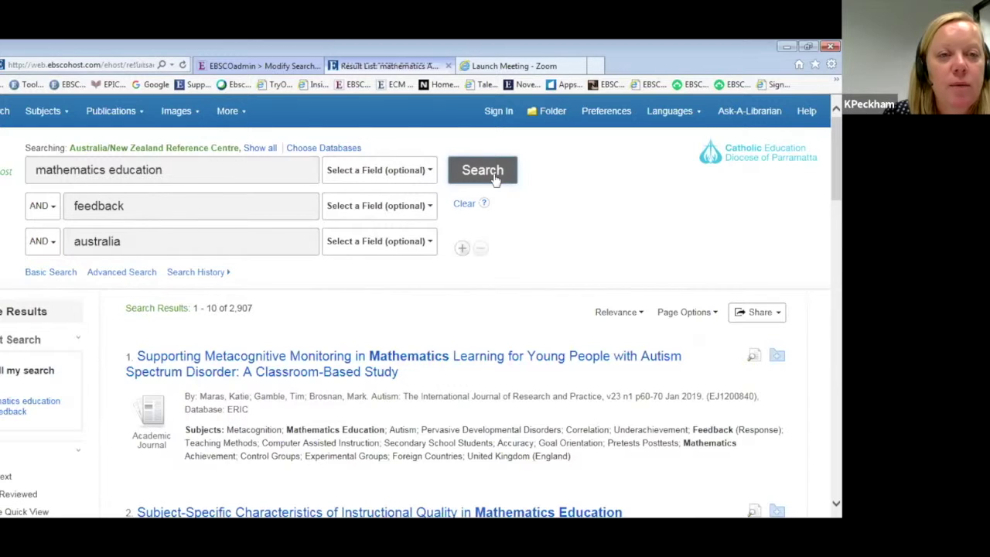
pyautogui.click(495, 179)
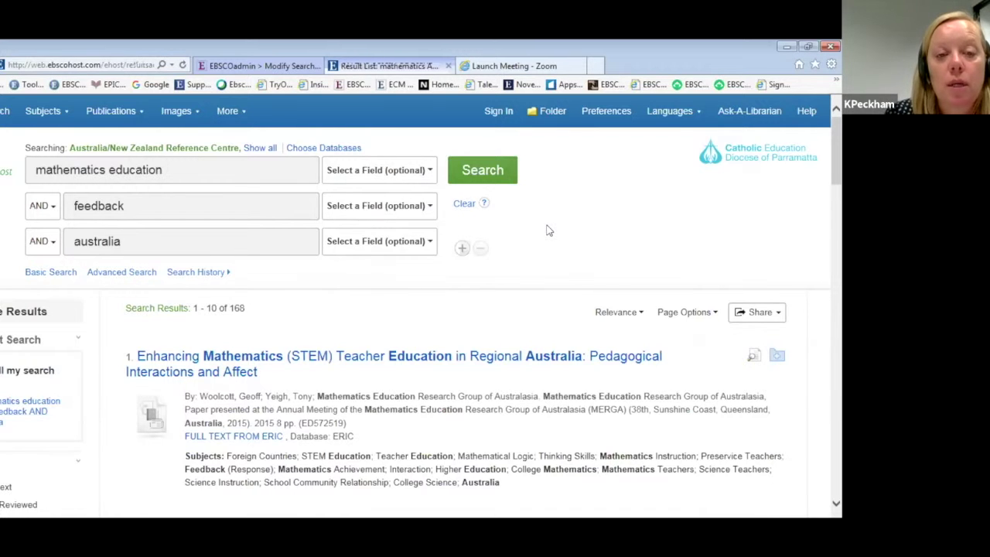
# Scroll down the 168 results past "Using Transactional Distance Theory…" and "Navigating Currents and Charting Directions.".
pyautogui.scroll(-1, 548, 231)
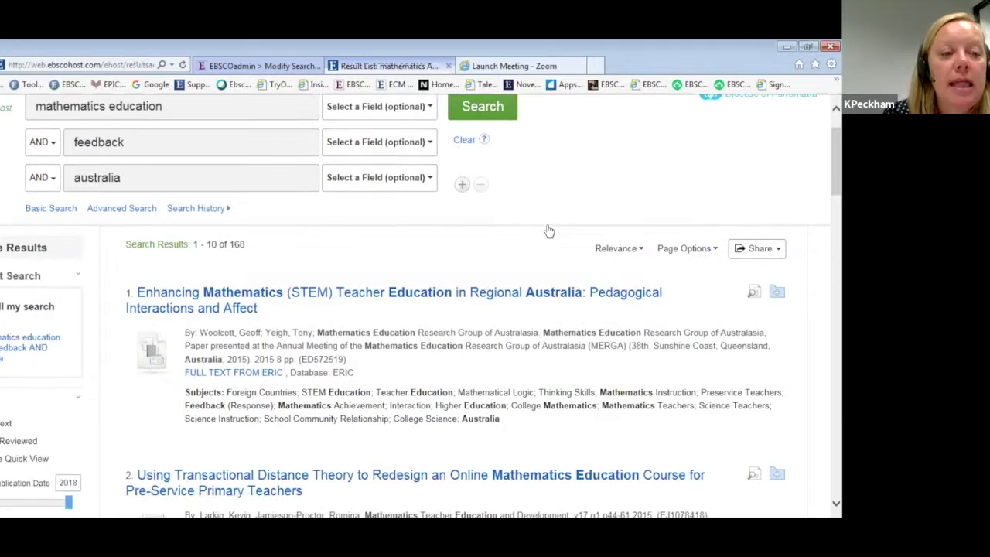
pyautogui.scroll(-2, 548, 230)
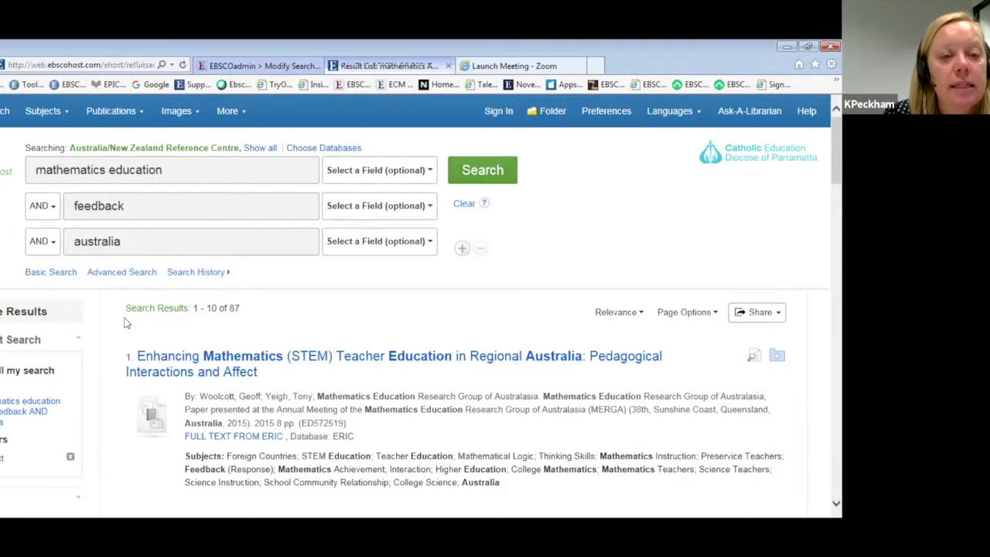
pyautogui.scroll(-3, 127, 324)
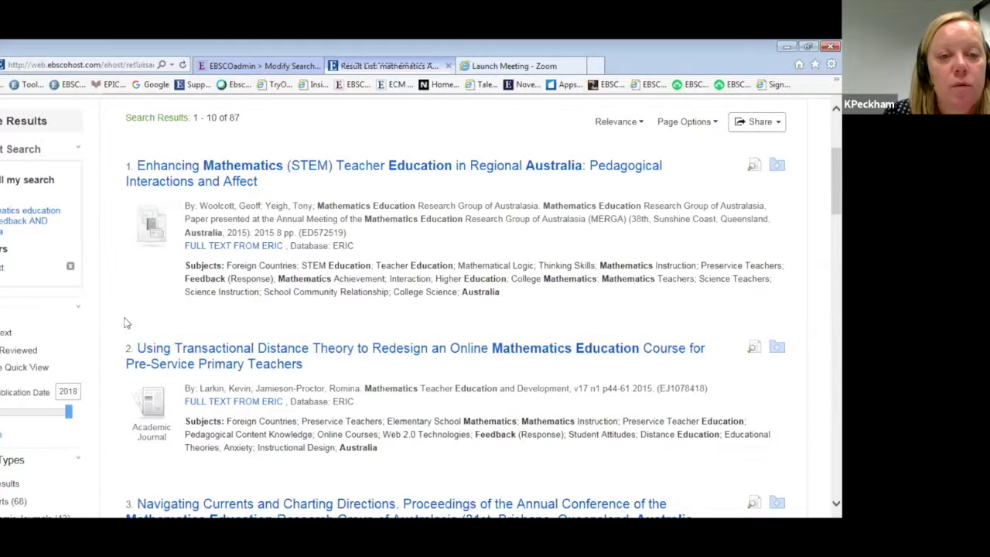
pyautogui.scroll(-1, 232, 329)
pyautogui.scroll(-1, 237, 277)
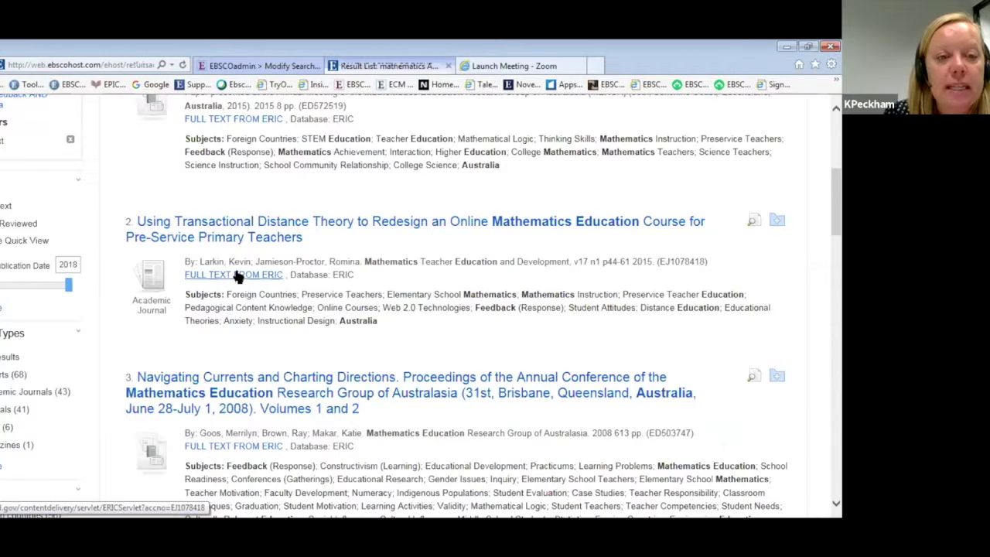
pyautogui.scroll(-1, 237, 276)
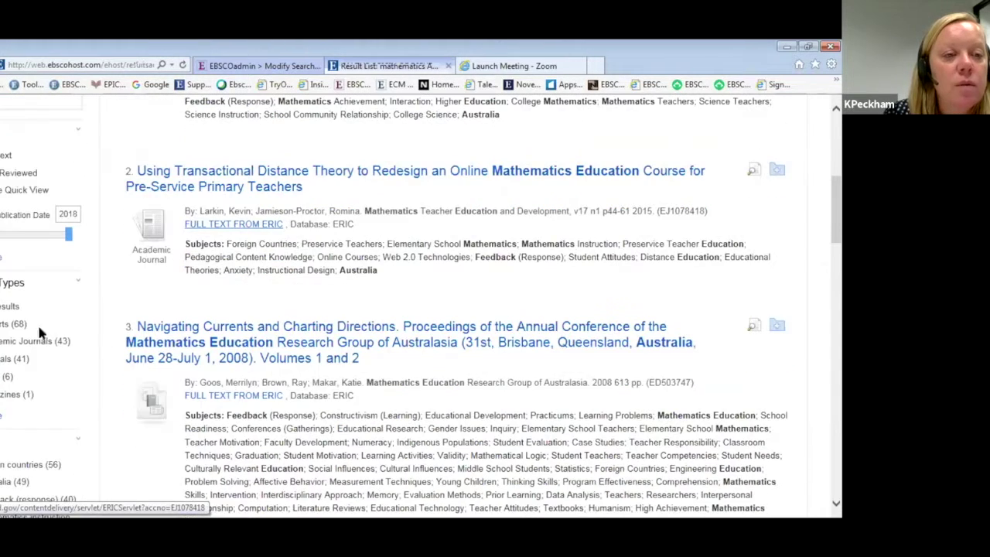
pyautogui.scroll(-1, 238, 277)
pyautogui.scroll(-1, 233, 160)
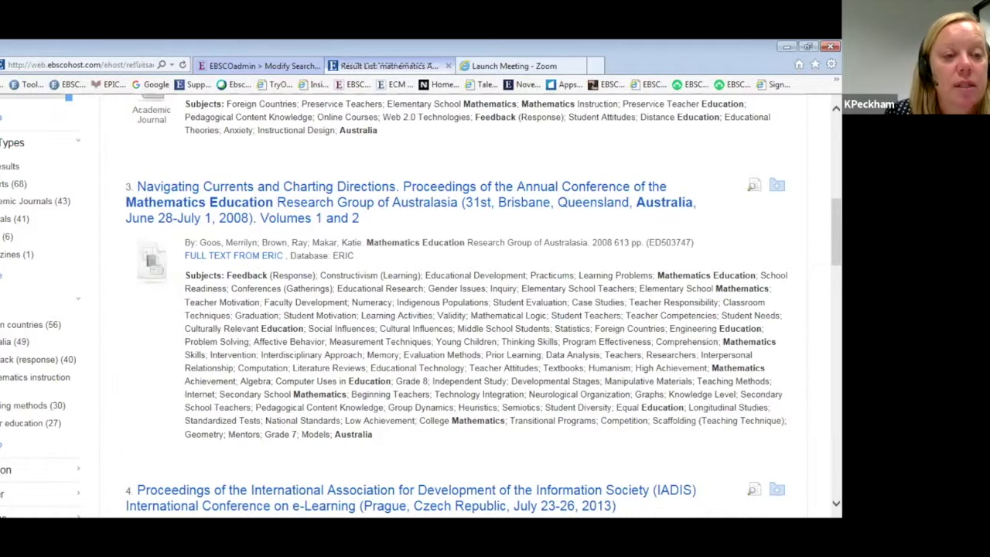
# Limit the results to the Feedback (response) subject and scroll through the narrowed list.
pyautogui.click(11, 354)
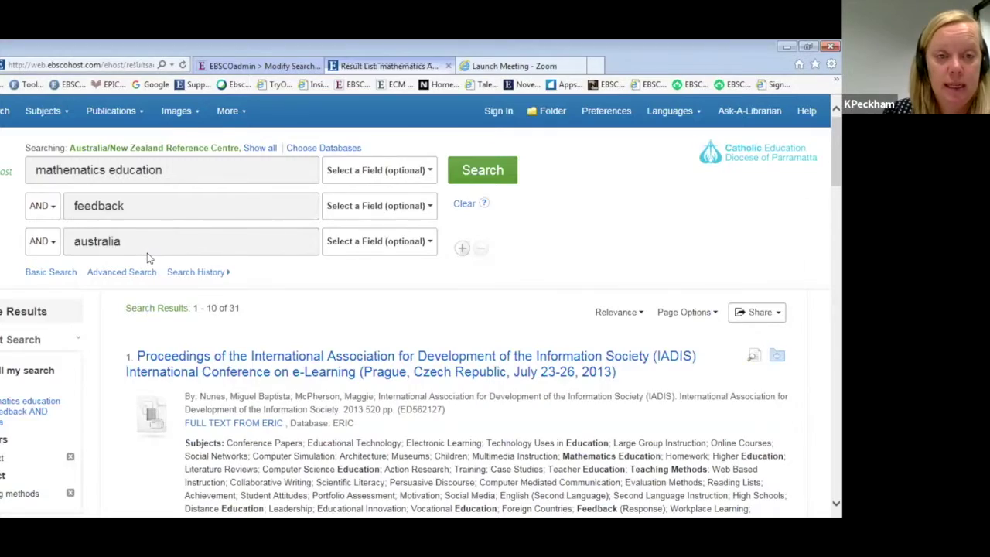
pyautogui.scroll(-3, 150, 257)
pyautogui.scroll(-1, 149, 257)
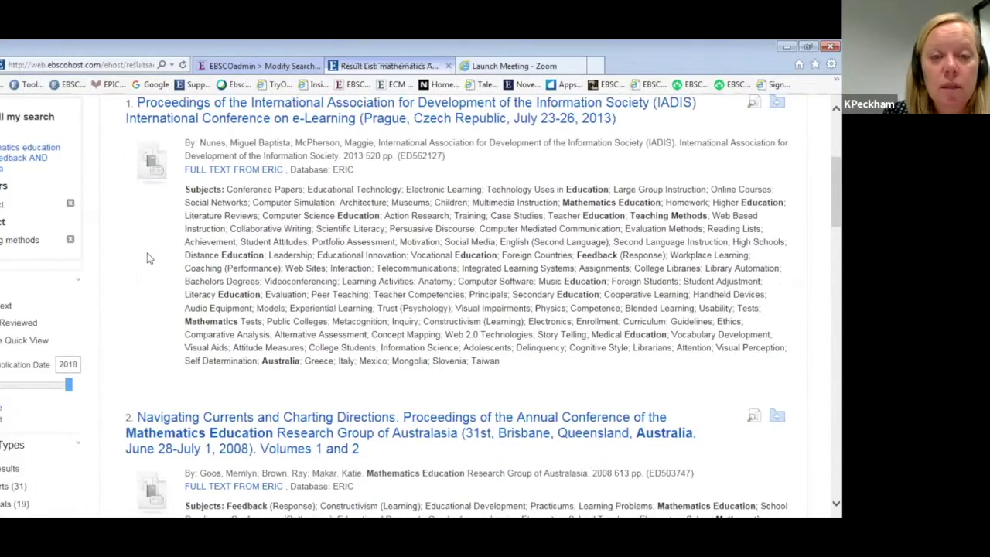
pyautogui.scroll(-1, 149, 257)
pyautogui.scroll(-6, 149, 257)
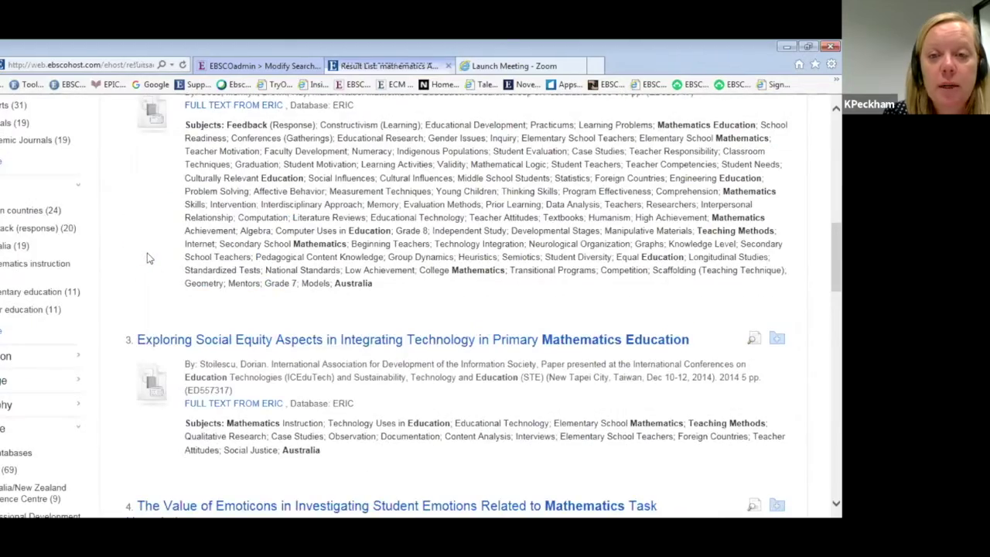
# Open the emoticons article's full text from ERIC and its 8-page PDF.
pyautogui.scroll(-1, 150, 257)
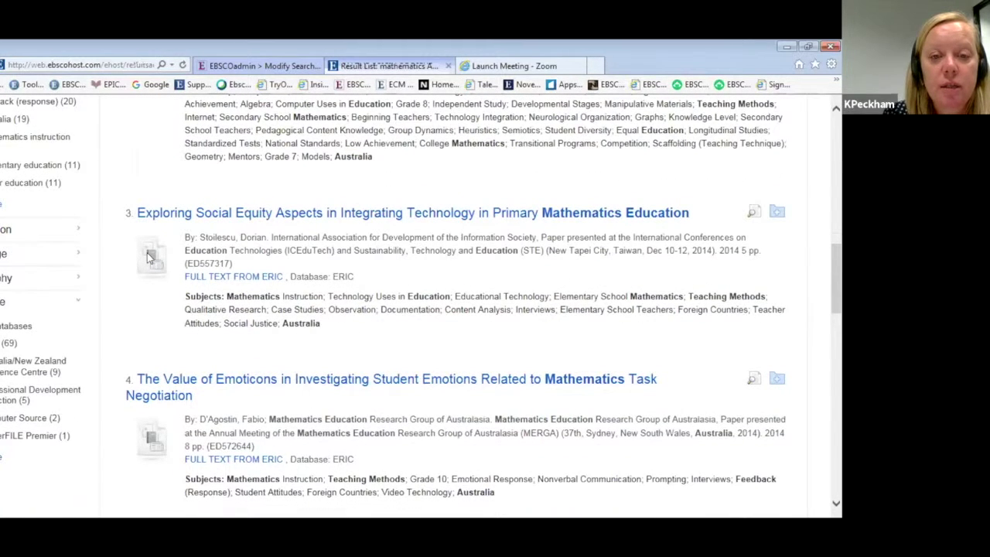
pyautogui.scroll(-1, 149, 257)
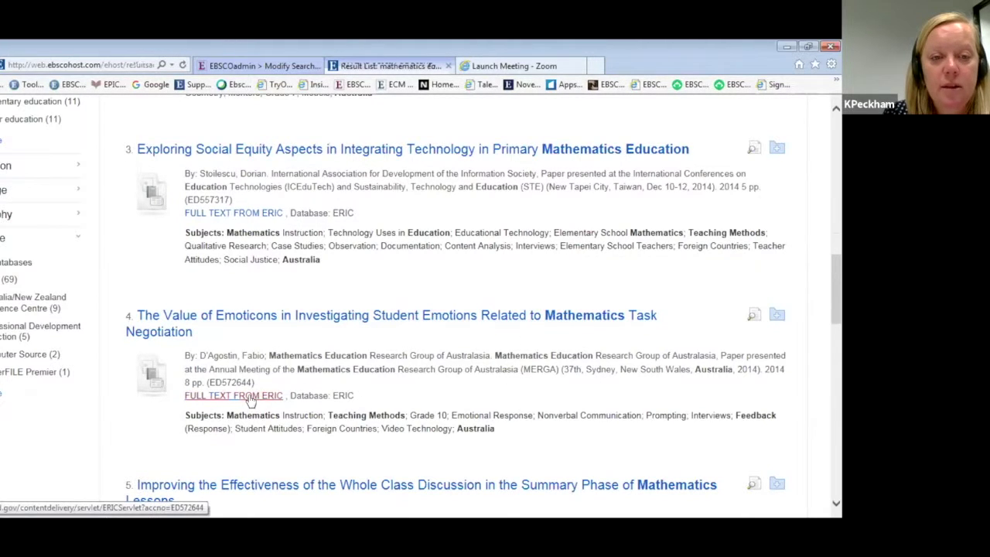
pyautogui.click(250, 397)
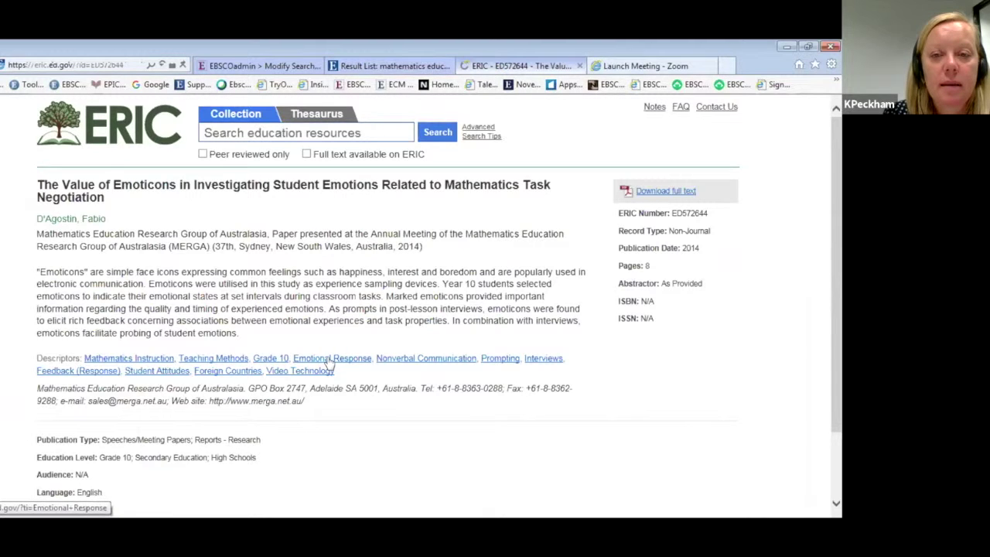
pyautogui.click(653, 193)
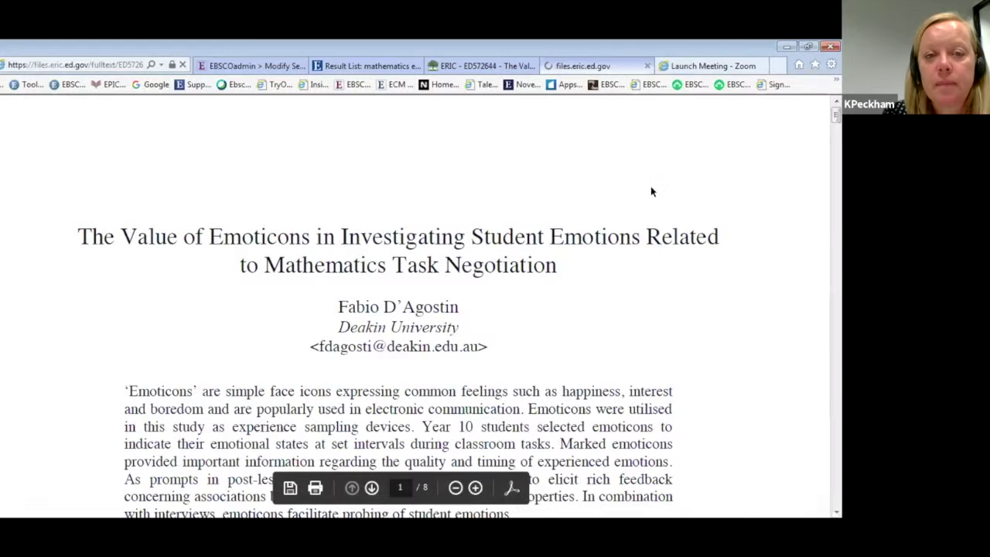
pyautogui.click(835, 512)
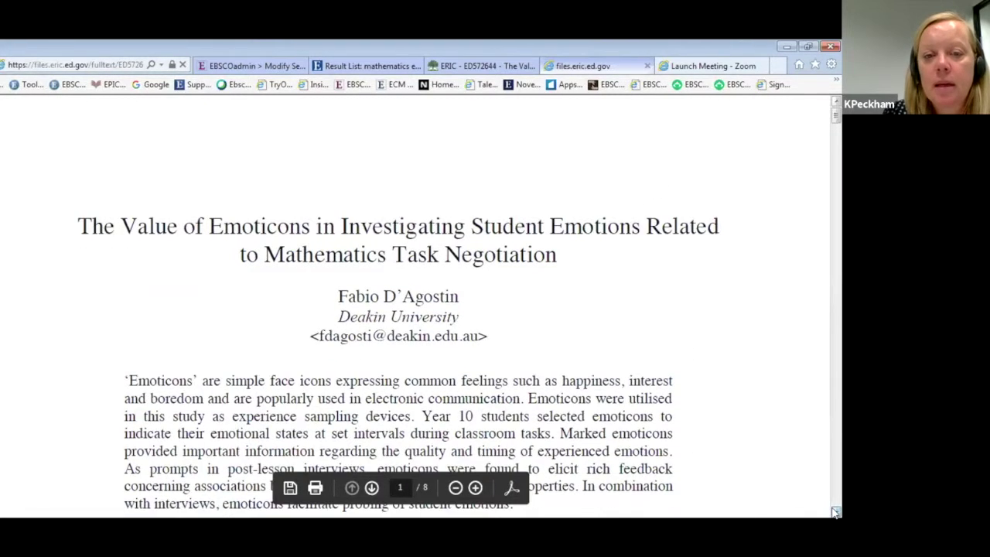
pyautogui.moveTo(835, 512); pyautogui.dragTo(835, 512)
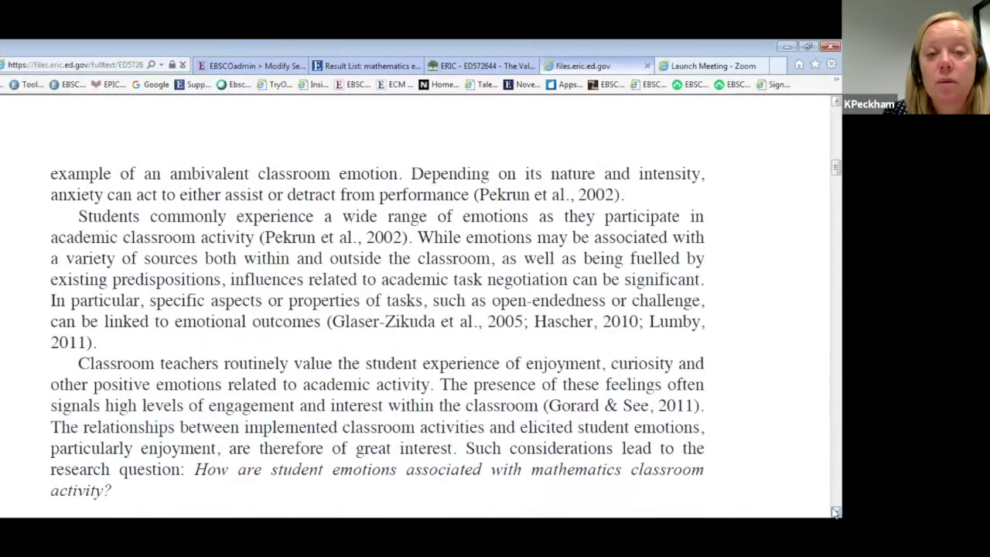
pyautogui.scroll(3, 840, 147)
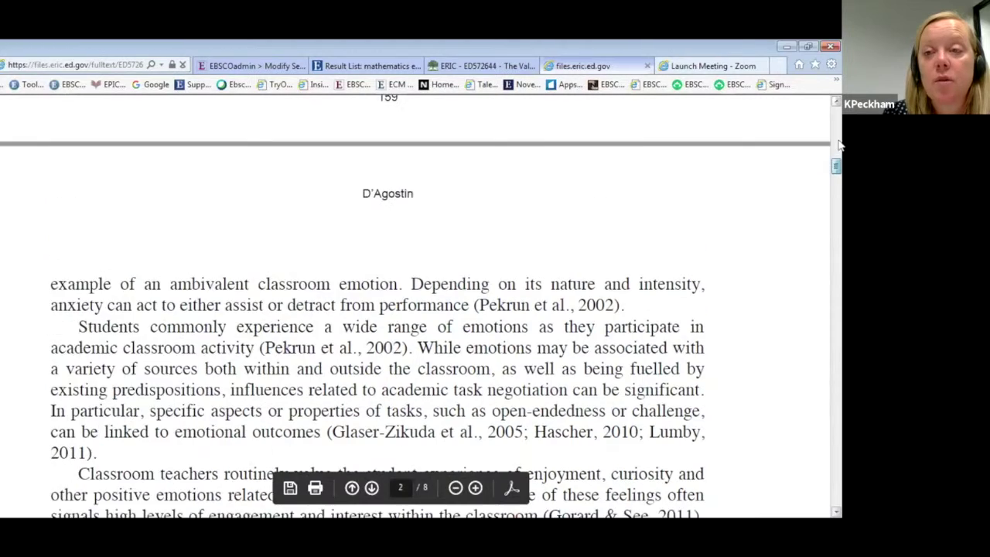
pyautogui.scroll(3, 840, 147)
pyautogui.scroll(3, 777, 147)
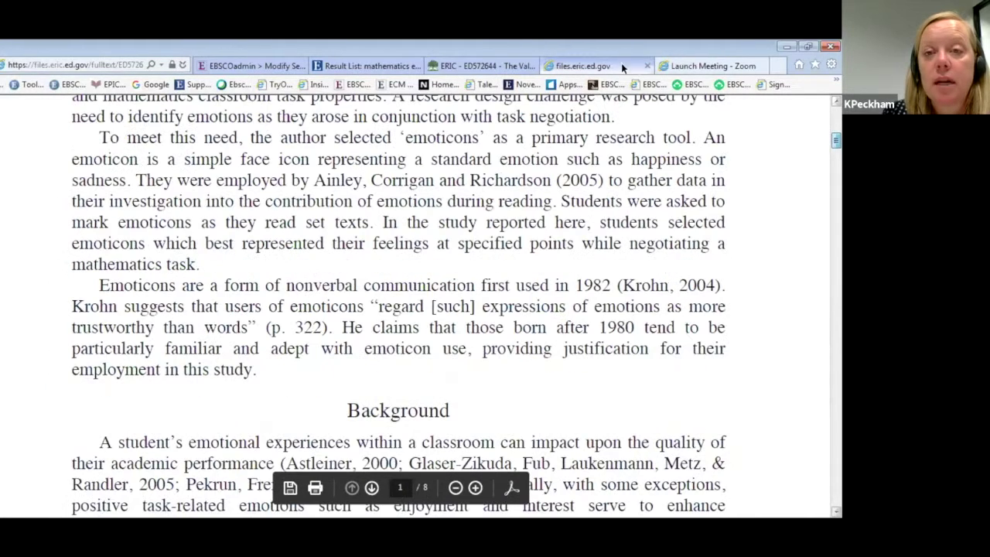
pyautogui.click(647, 65)
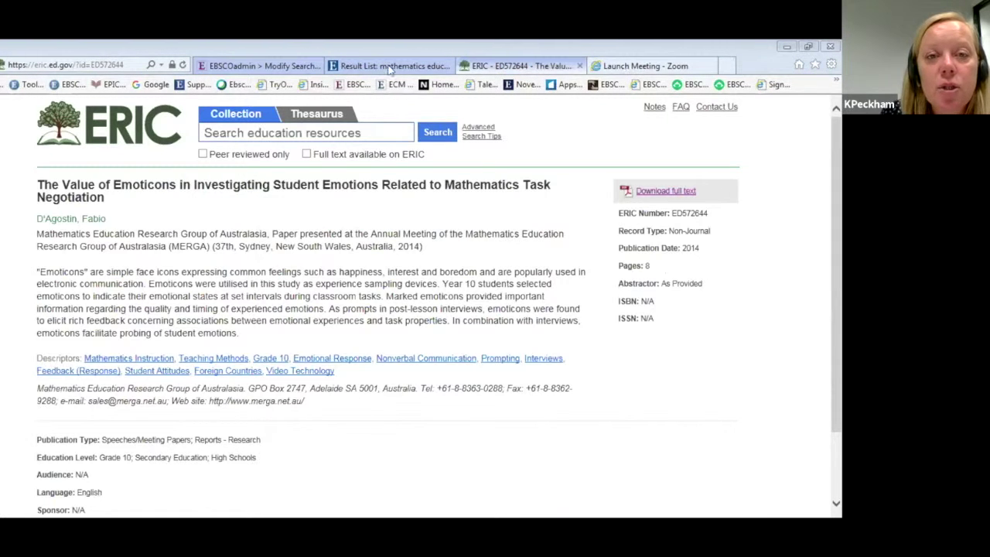
# Back on the result list, clear the form and enter popular science limited to SO Source.
pyautogui.hotkey('ctrl', 'shift', 'Tab')
pyautogui.scroll(1, 294, 278)
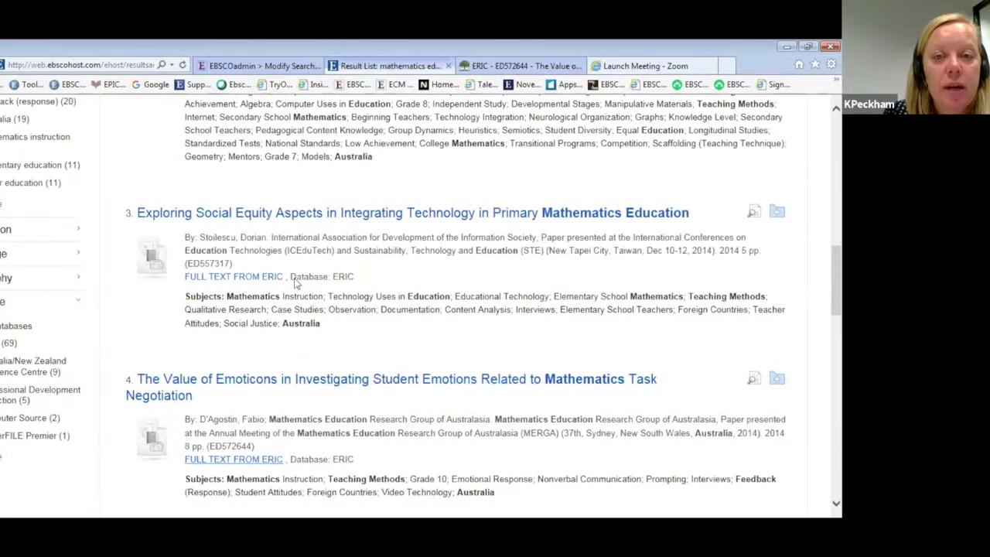
pyautogui.scroll(5, 148, 204)
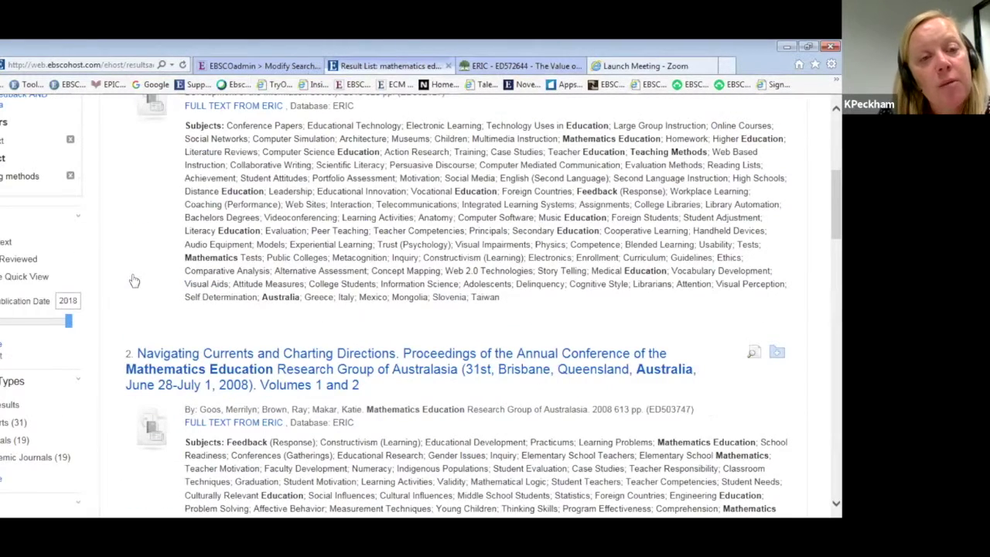
pyautogui.scroll(1, 130, 279)
pyautogui.scroll(5, 130, 279)
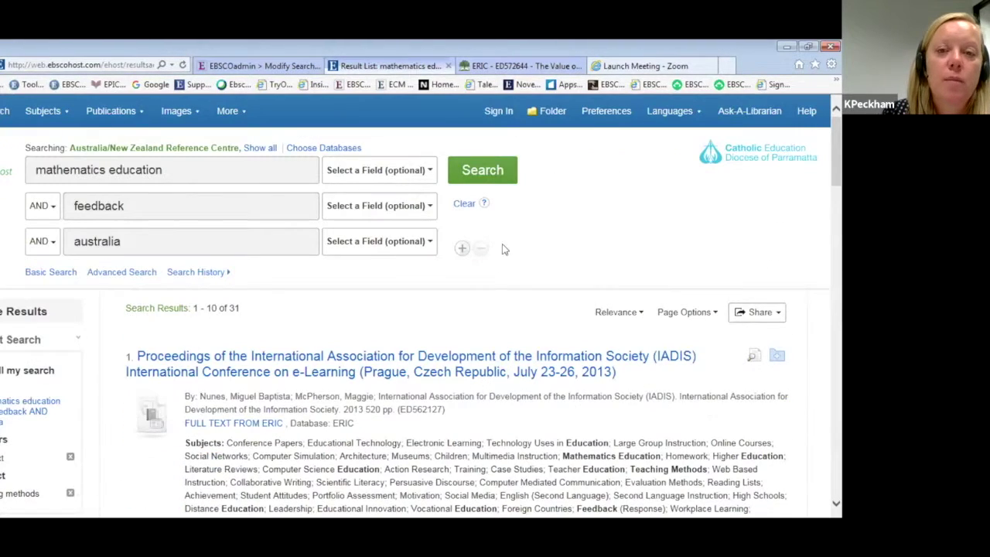
pyautogui.click(464, 204)
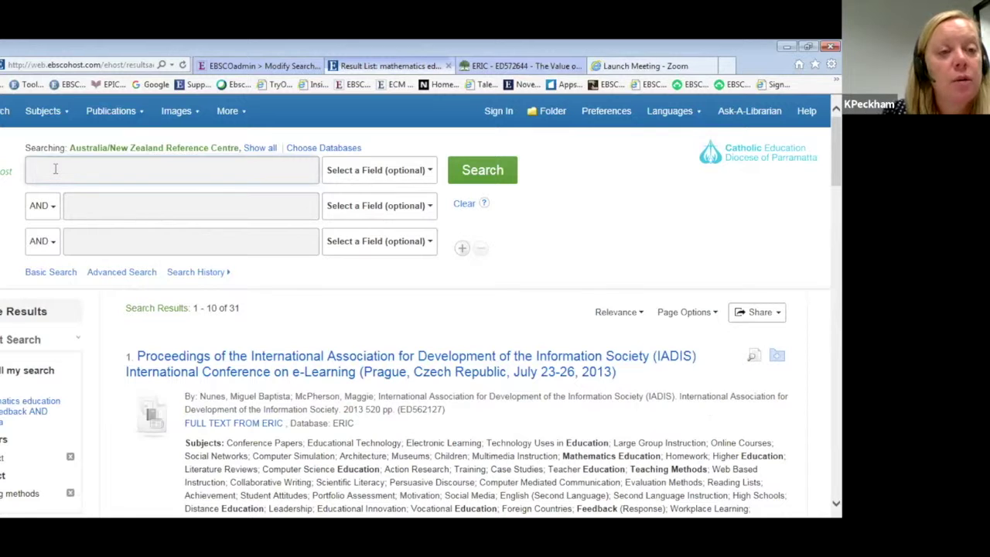
pyautogui.write('pop')
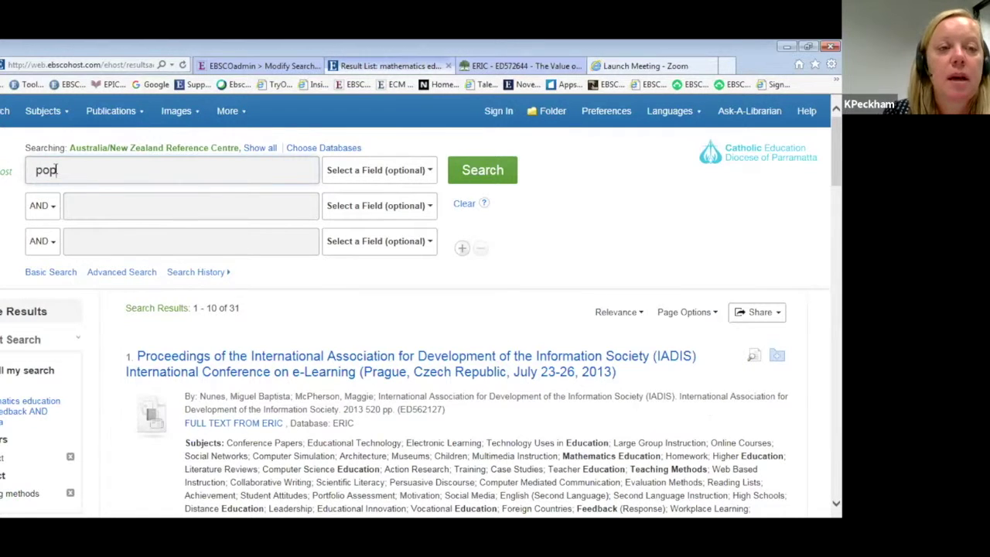
pyautogui.write('ular science')
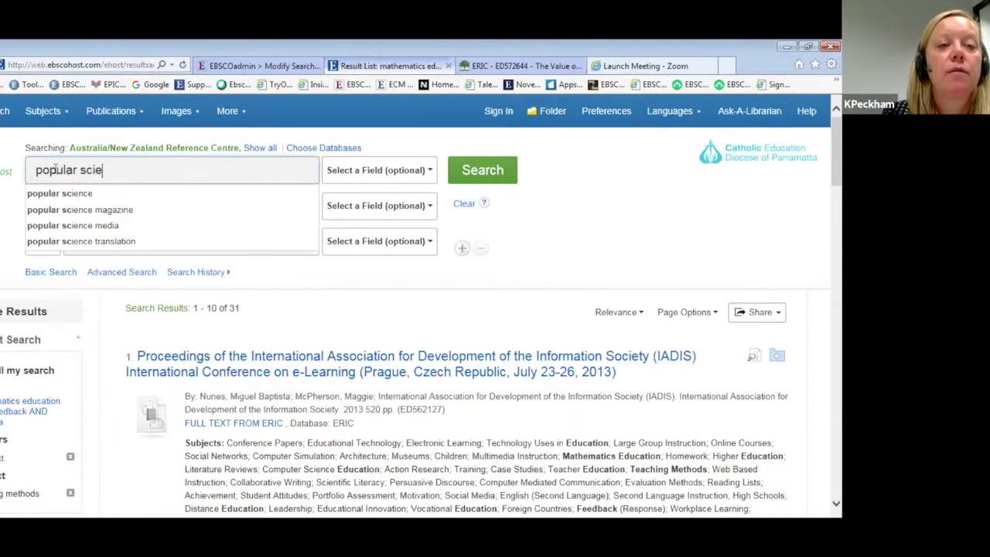
pyautogui.click(337, 169)
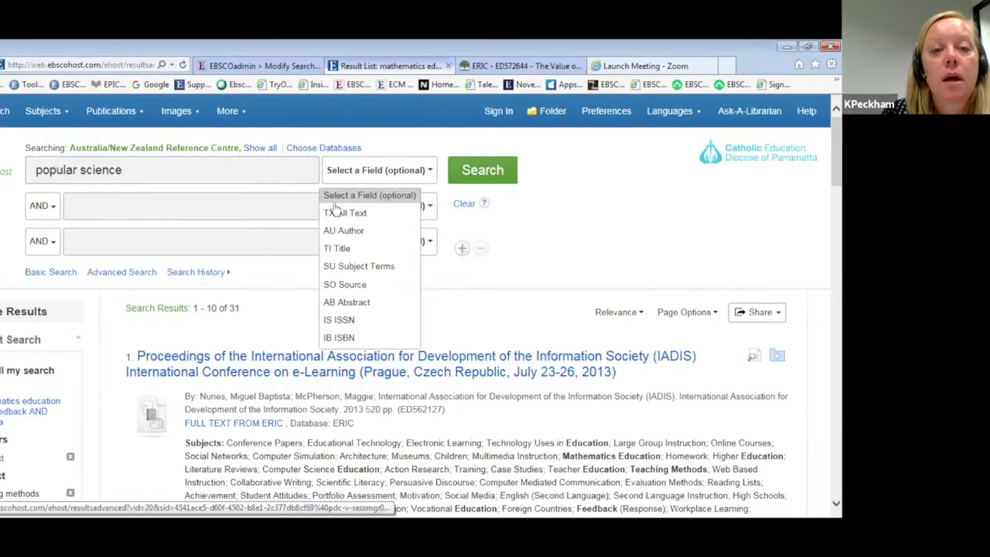
pyautogui.click(345, 285)
# Add prosthetics as the second term and search, returning 87 results.
pyautogui.click(133, 200)
pyautogui.write('pros')
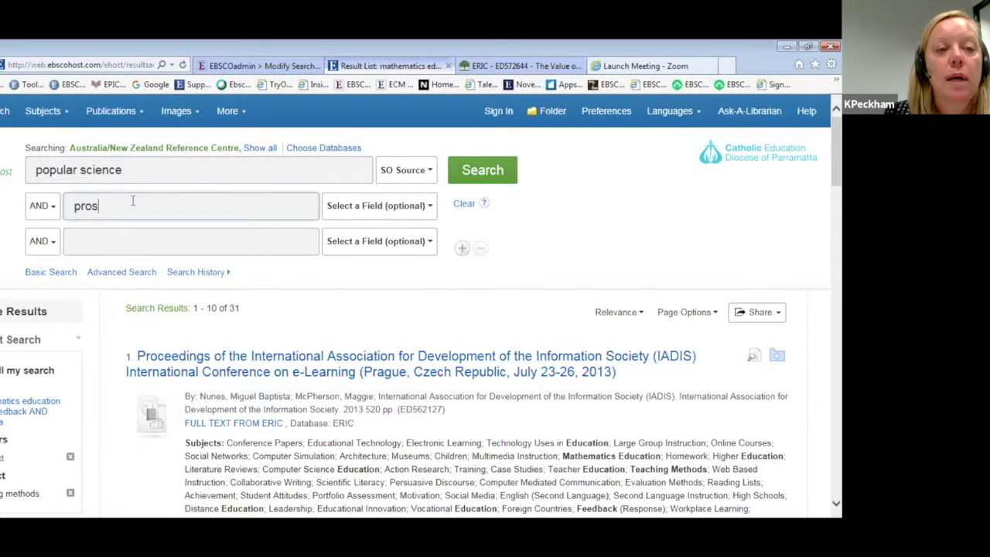
pyautogui.write('th')
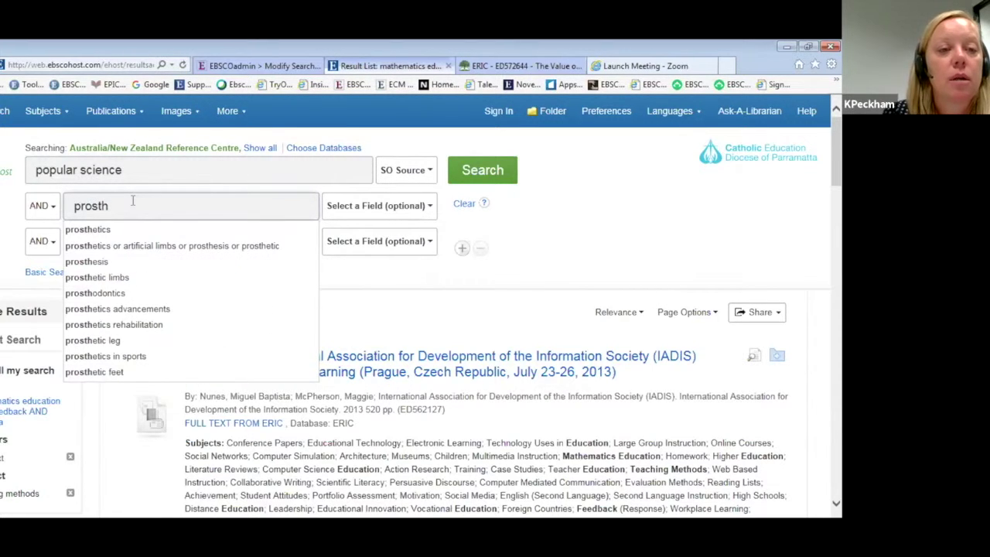
pyautogui.click(98, 229)
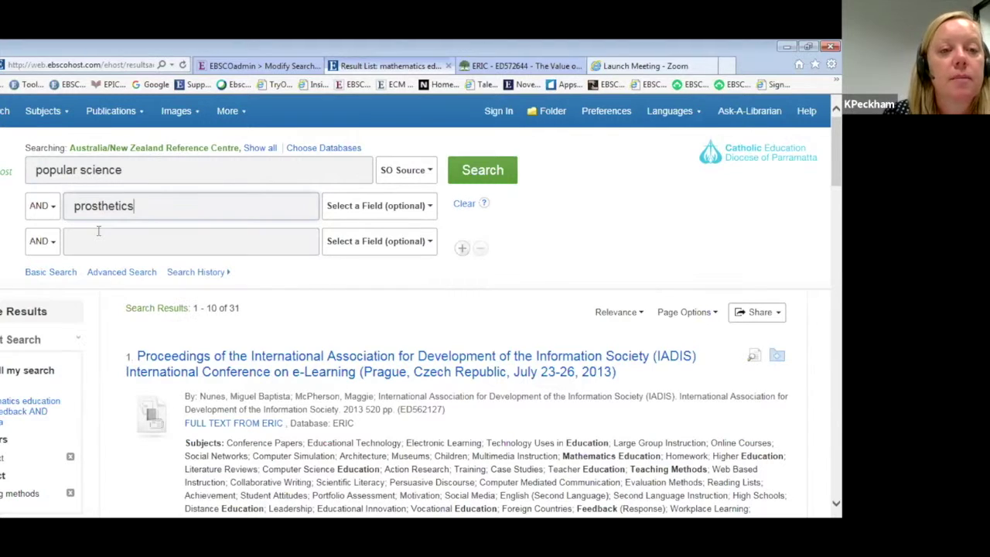
pyautogui.click(477, 169)
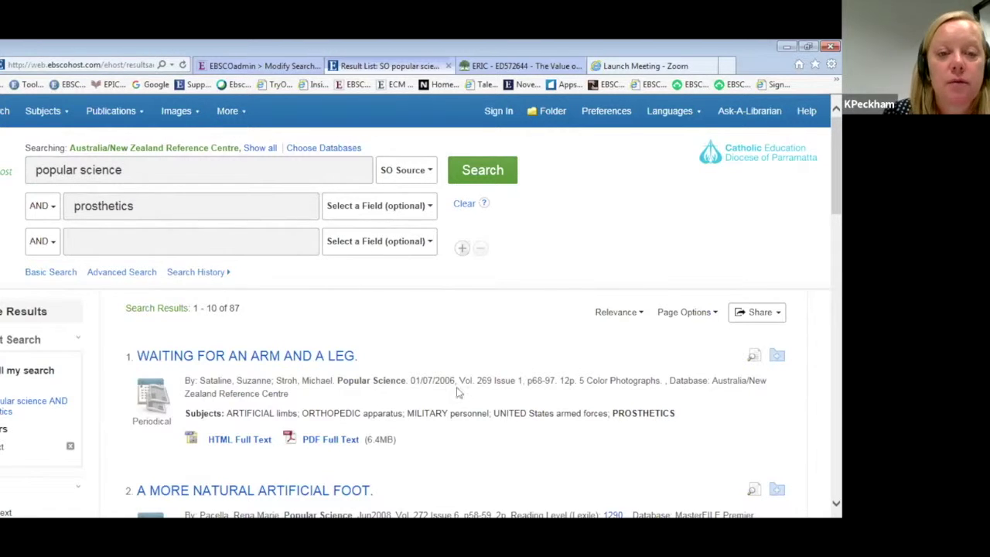
# Open the "WAITING FOR AN ARM AND A LEG." record and scroll through its subject terms and abstract.
pyautogui.scroll(-3, 438, 349)
pyautogui.scroll(-2, 232, 180)
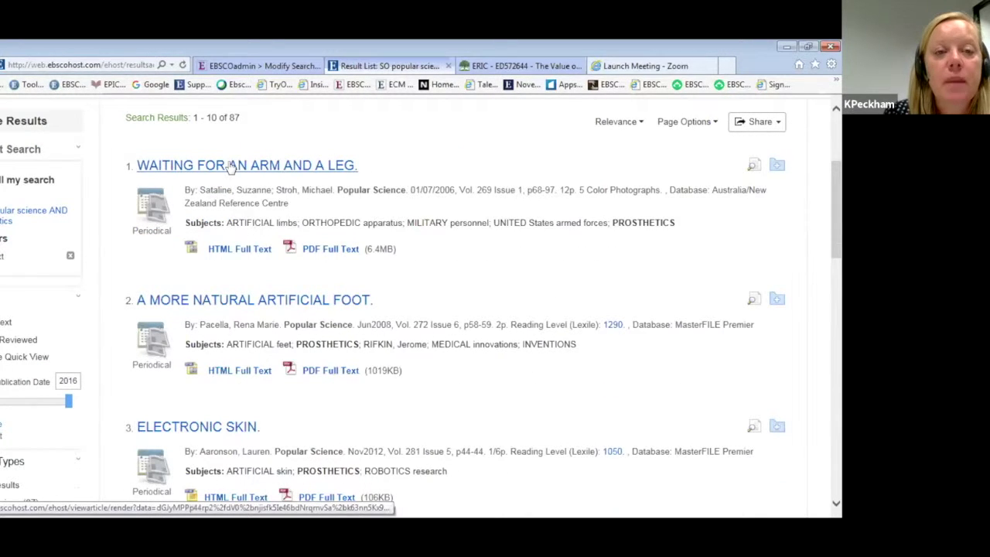
pyautogui.click(231, 167)
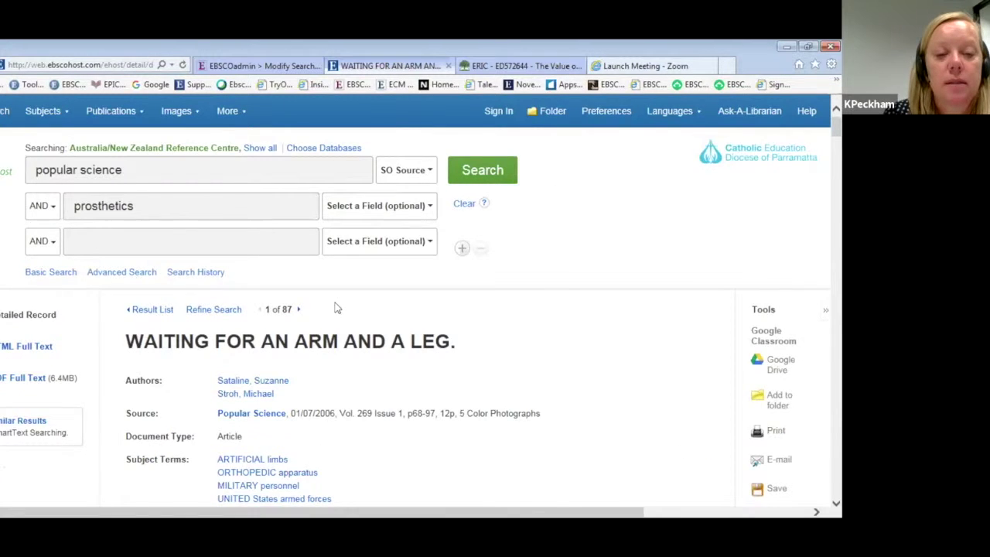
pyautogui.scroll(-3, 336, 308)
pyautogui.scroll(-1, 336, 308)
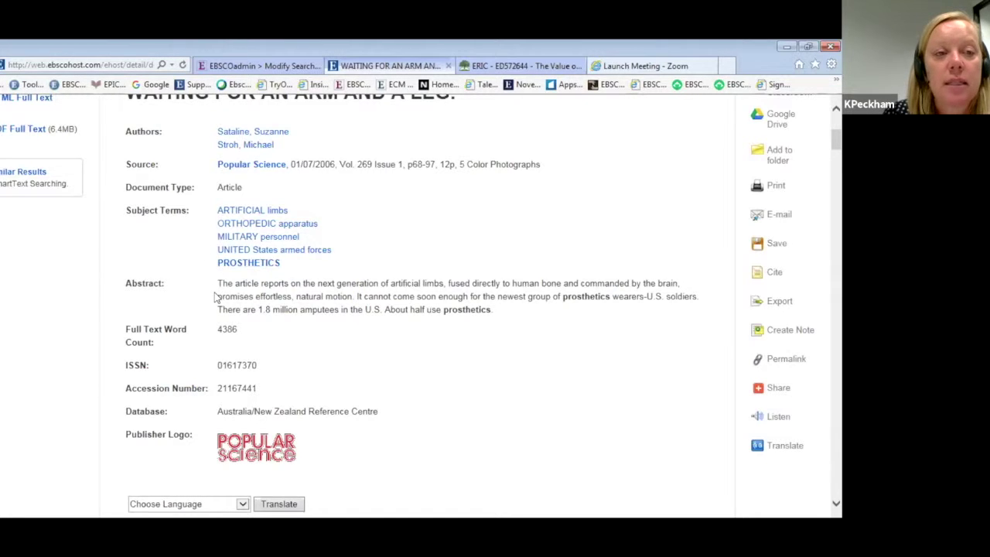
pyautogui.scroll(2, 216, 296)
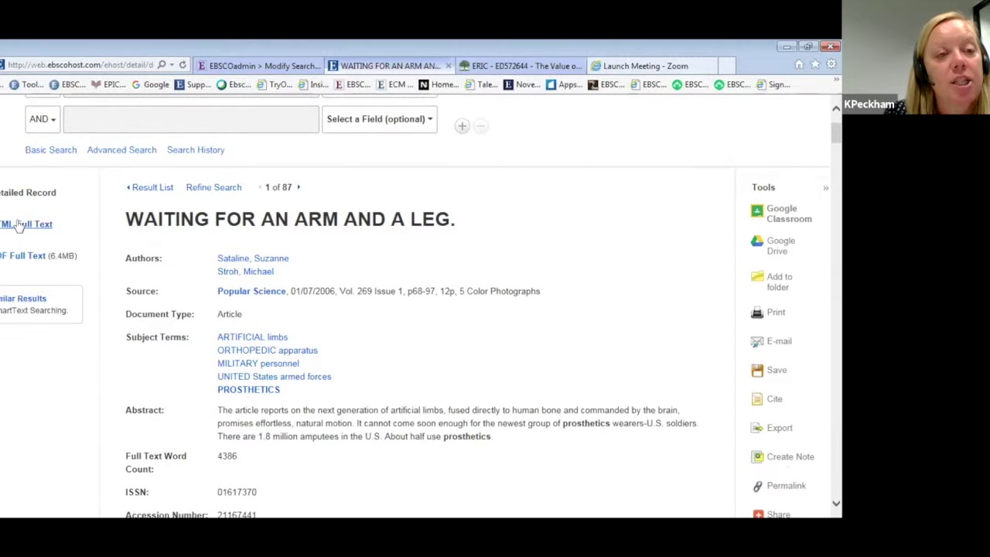
# Show the HTML Full Text of "WAITING FOR AN ARM AND A LEG." and scroll through it.
pyautogui.click(19, 224)
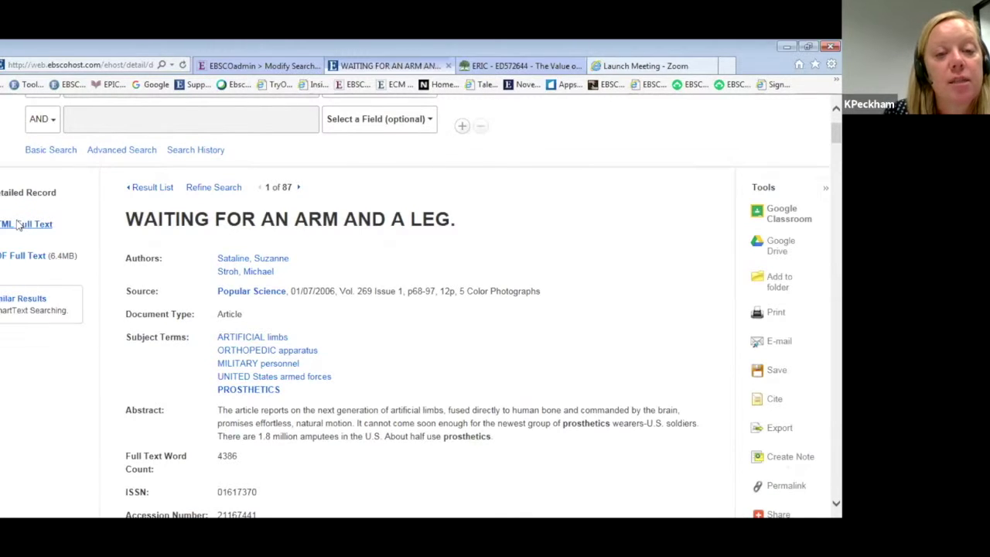
pyautogui.scroll(-3, 490, 439)
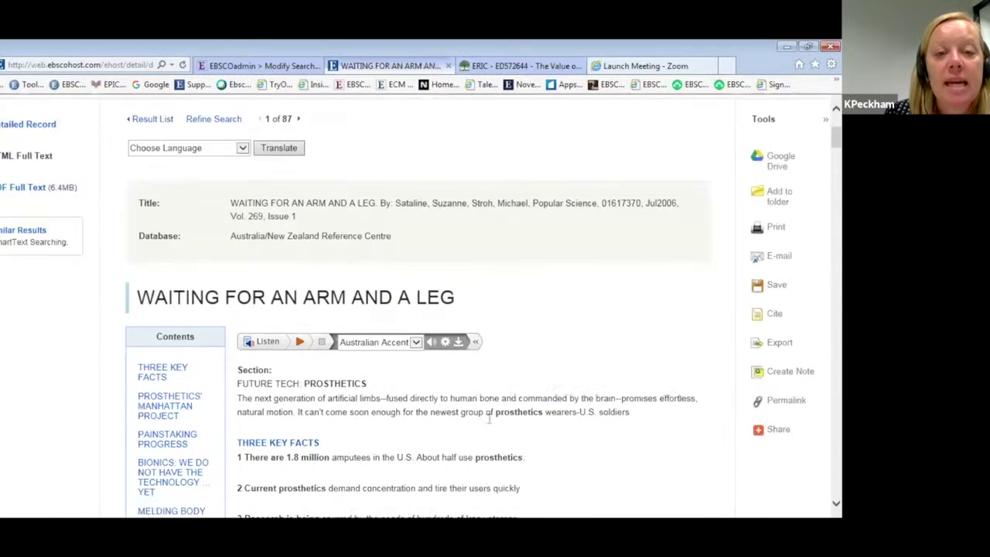
pyautogui.scroll(-2, 387, 294)
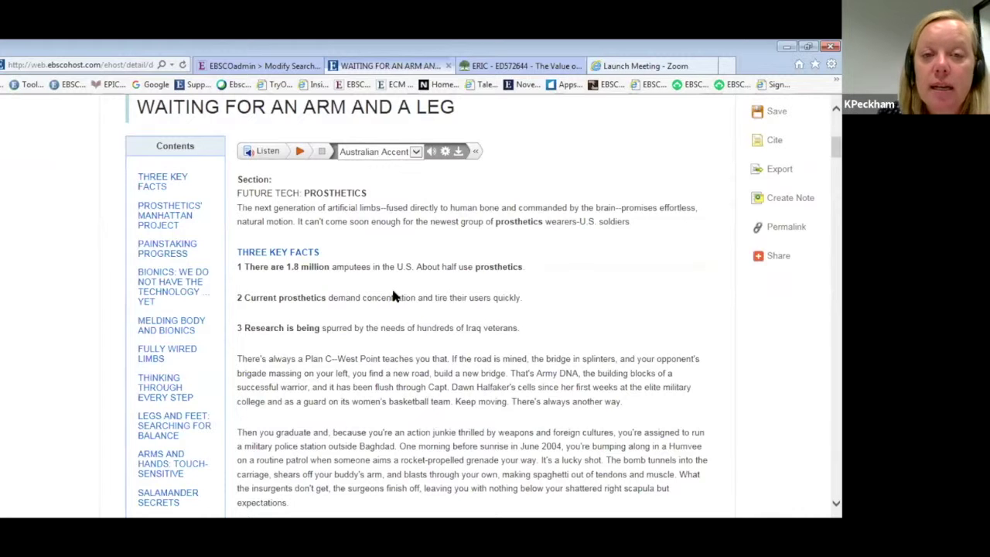
pyautogui.scroll(2, 433, 288)
pyautogui.scroll(1, 455, 283)
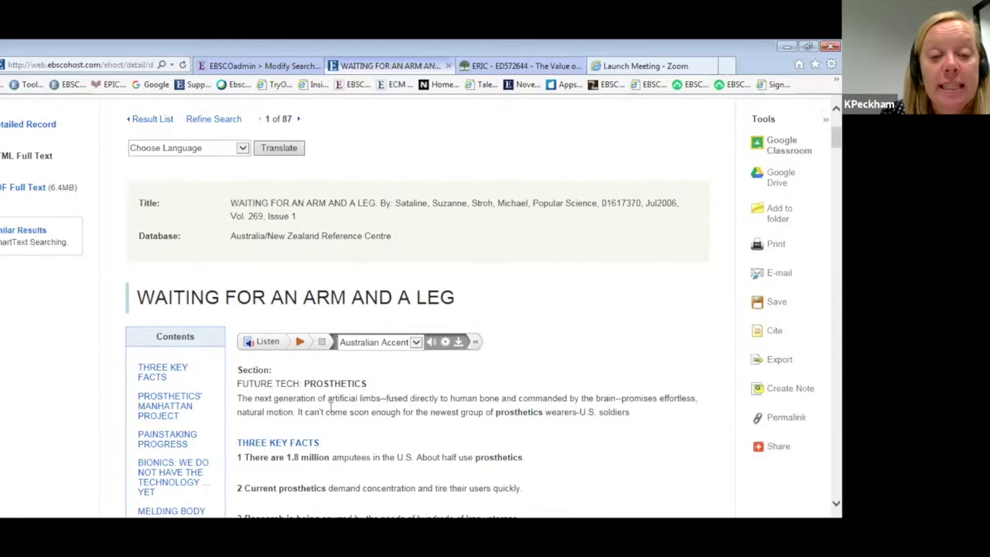
pyautogui.click(236, 151)
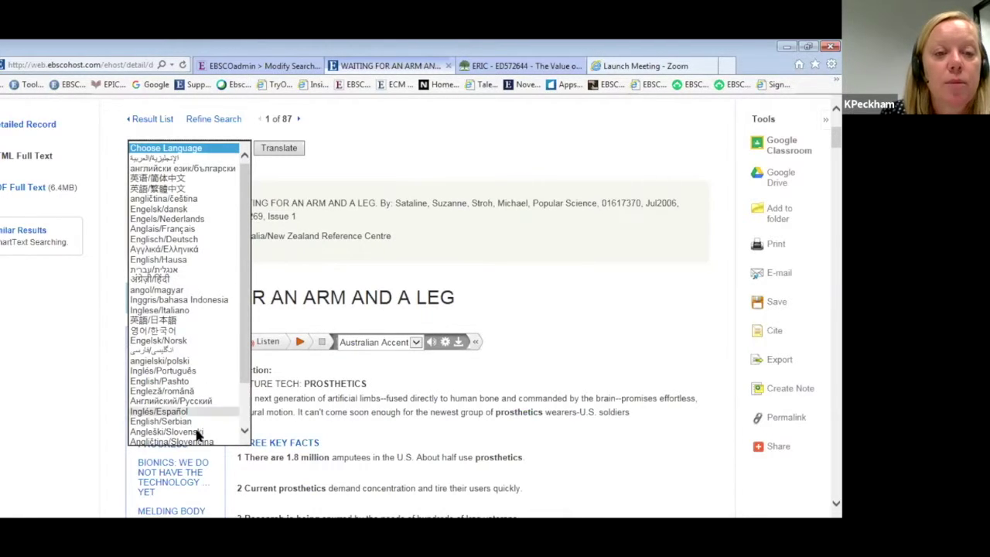
pyautogui.click(197, 241)
pyautogui.click(280, 151)
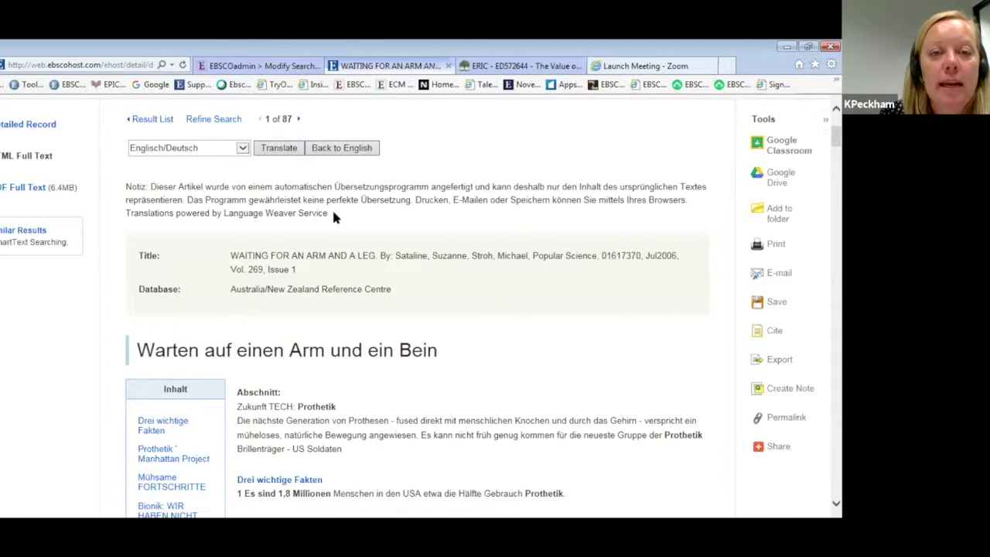
pyautogui.scroll(-3, 334, 216)
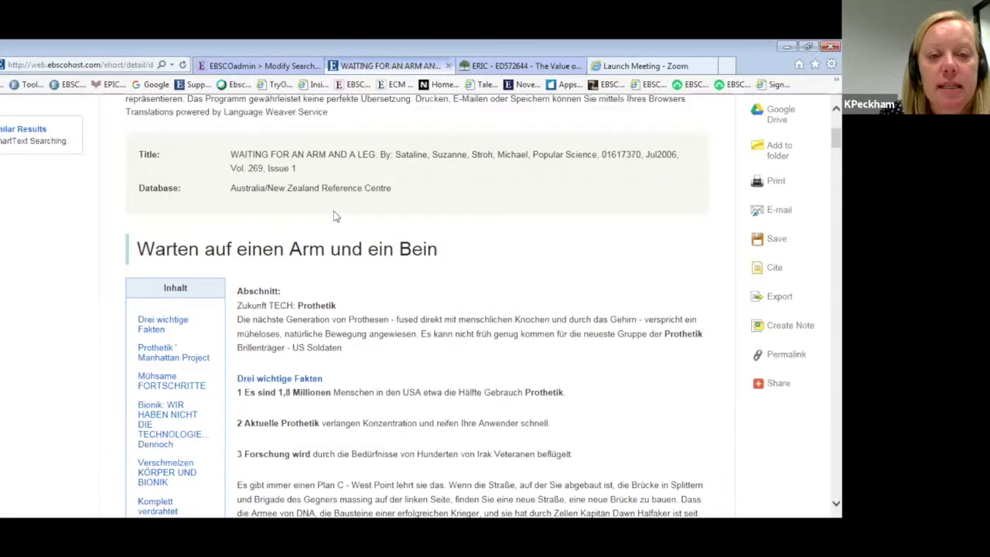
pyautogui.scroll(7, 334, 215)
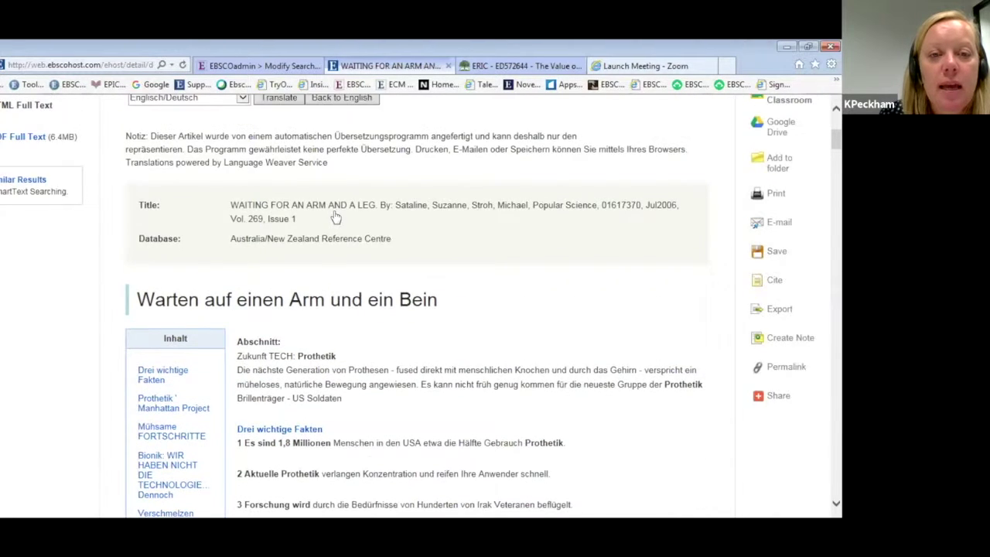
pyautogui.click(336, 344)
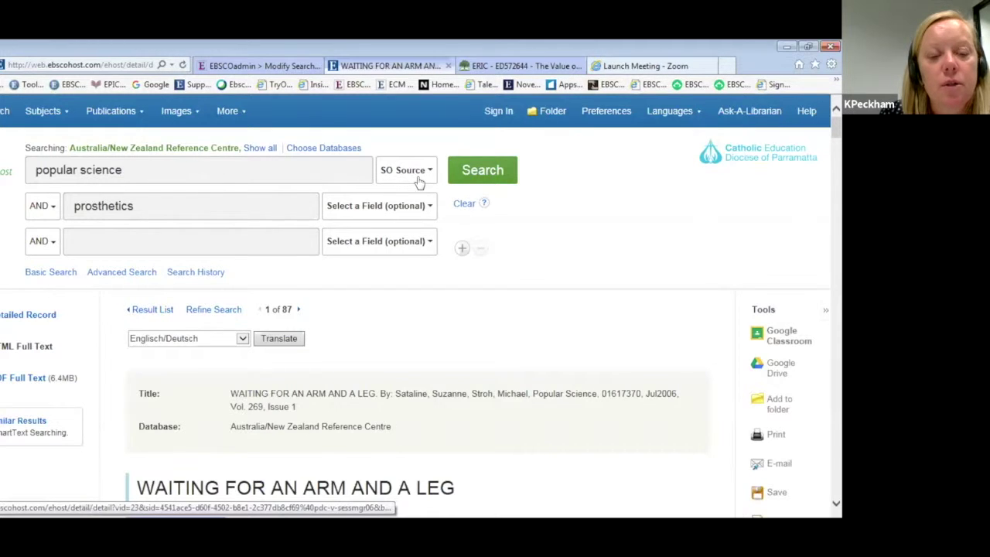
# Set the first search box to search the SO Source field.
pyautogui.moveTo(119, 109)
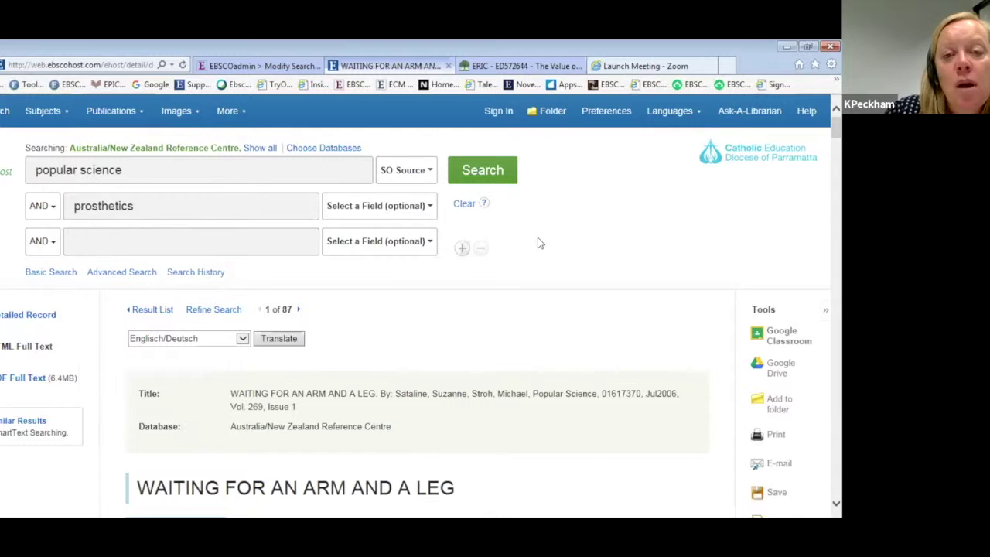
pyautogui.click(136, 168)
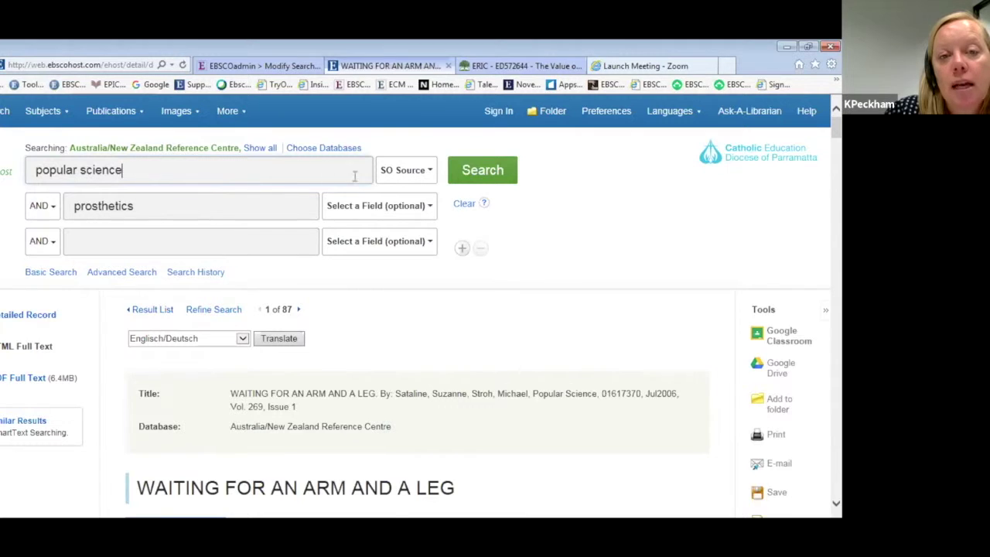
pyautogui.click(410, 175)
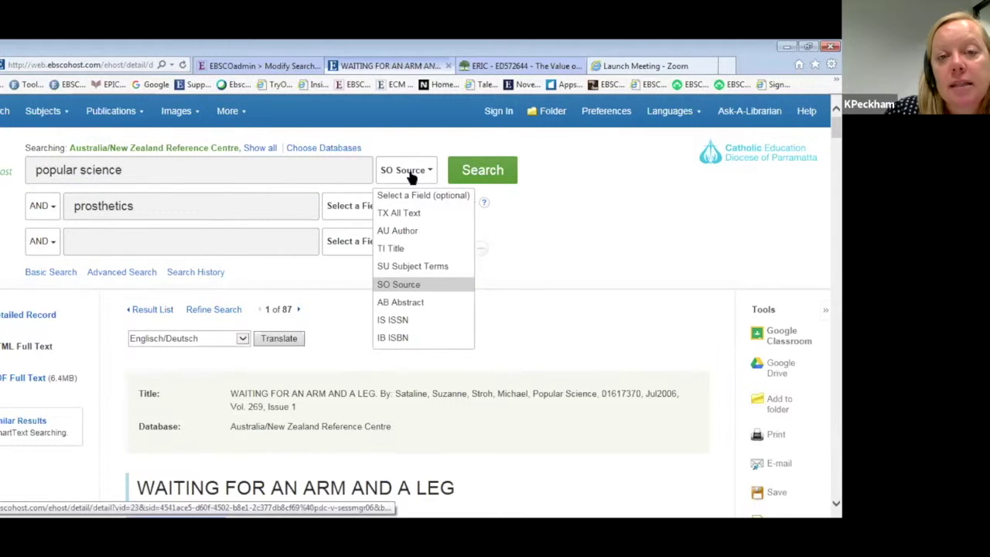
pyautogui.click(404, 284)
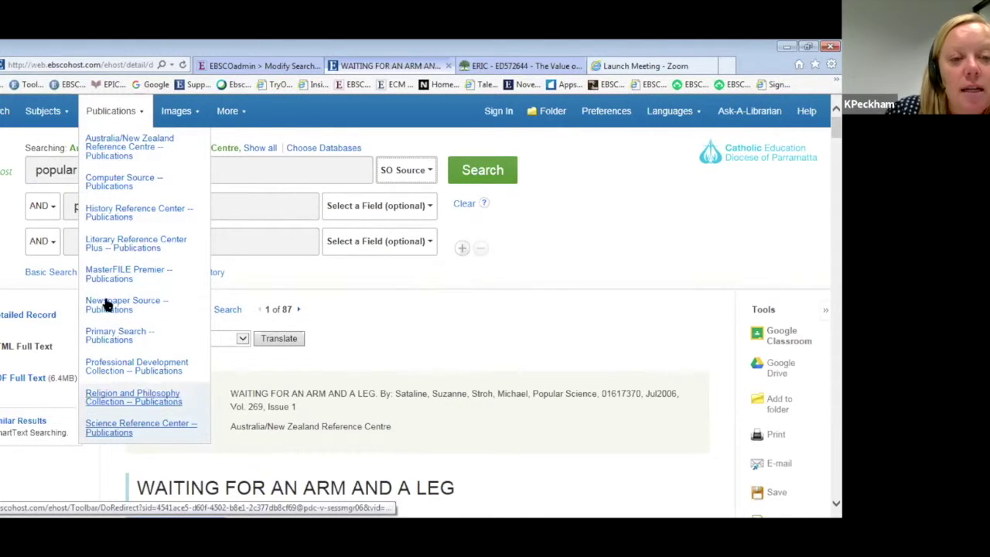
# Browse Science Reference Center publications for 'new scientist' and search within New Scientist.
pyautogui.click(131, 152)
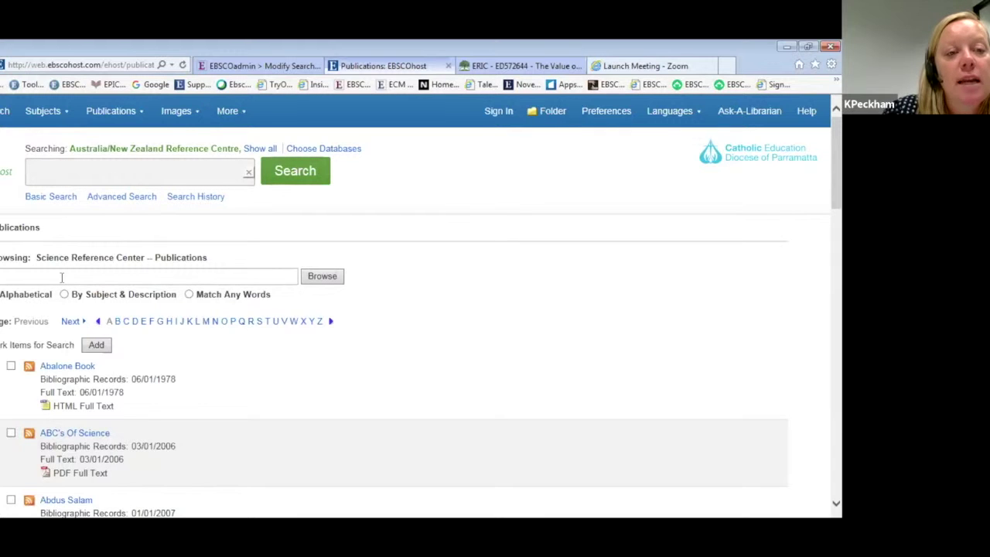
pyautogui.click(61, 276)
pyautogui.write('new scientis')
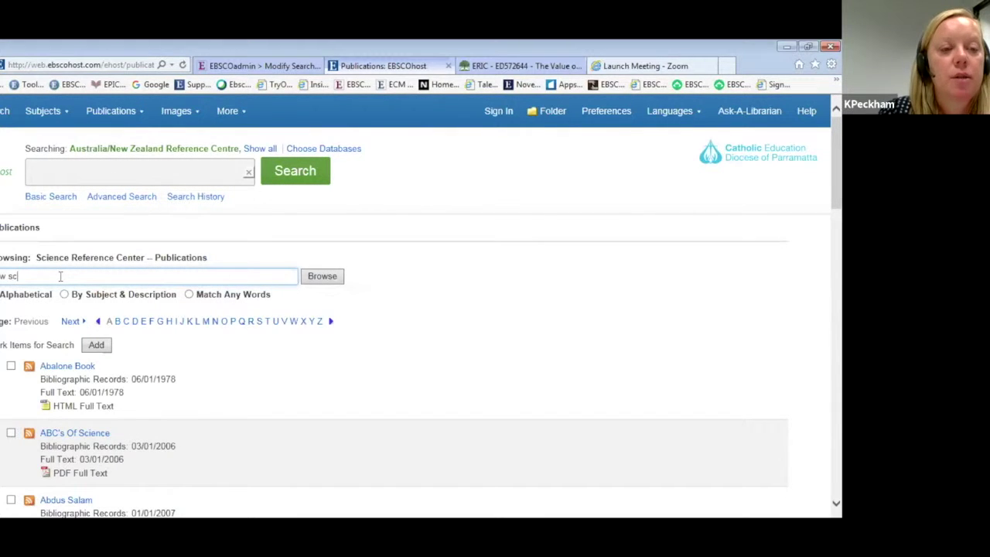
pyautogui.write('t')
pyautogui.press('Return')
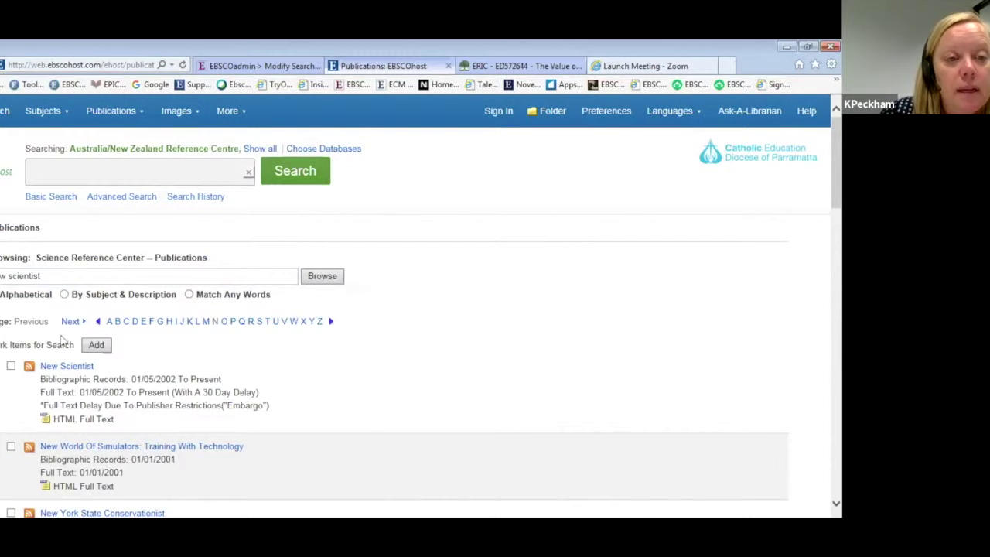
pyautogui.click(64, 366)
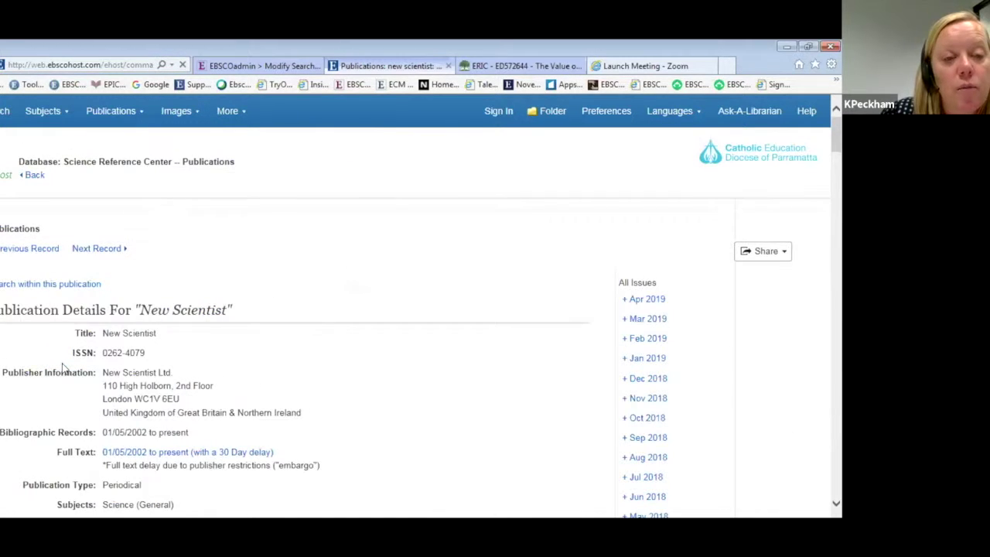
pyautogui.click(67, 285)
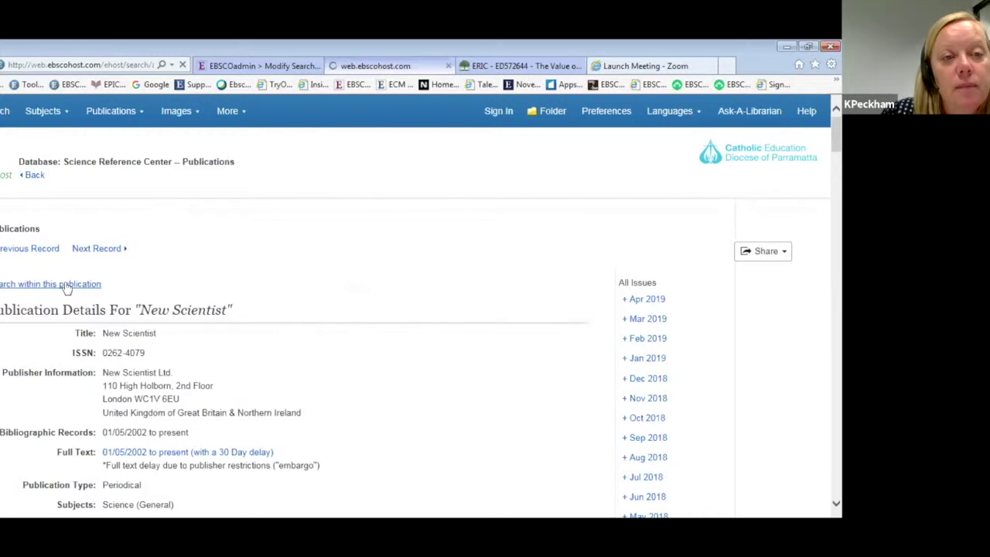
# Search New Scientist using the prosthetics suggestion, with "artificial limbs" in quotes.
pyautogui.click(80, 206)
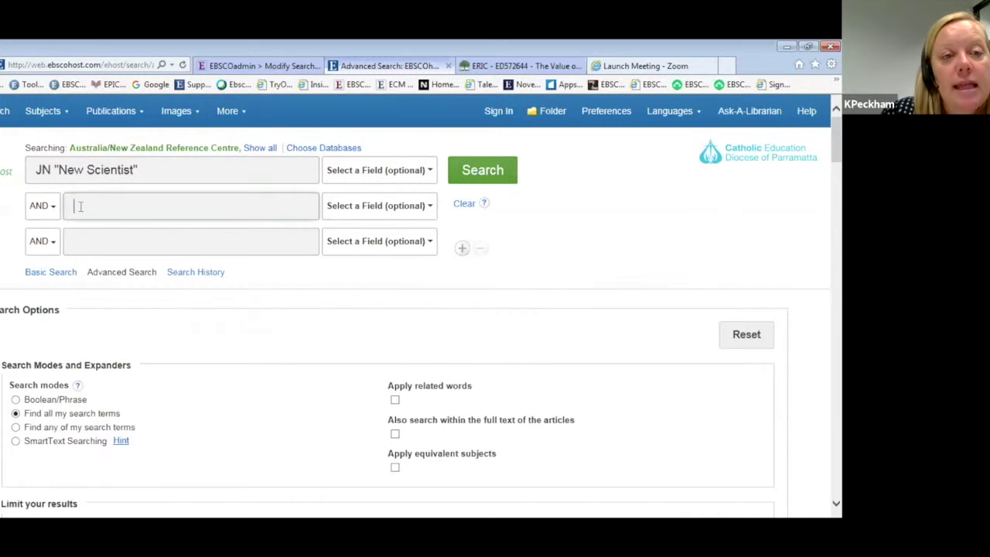
pyautogui.write('pro')
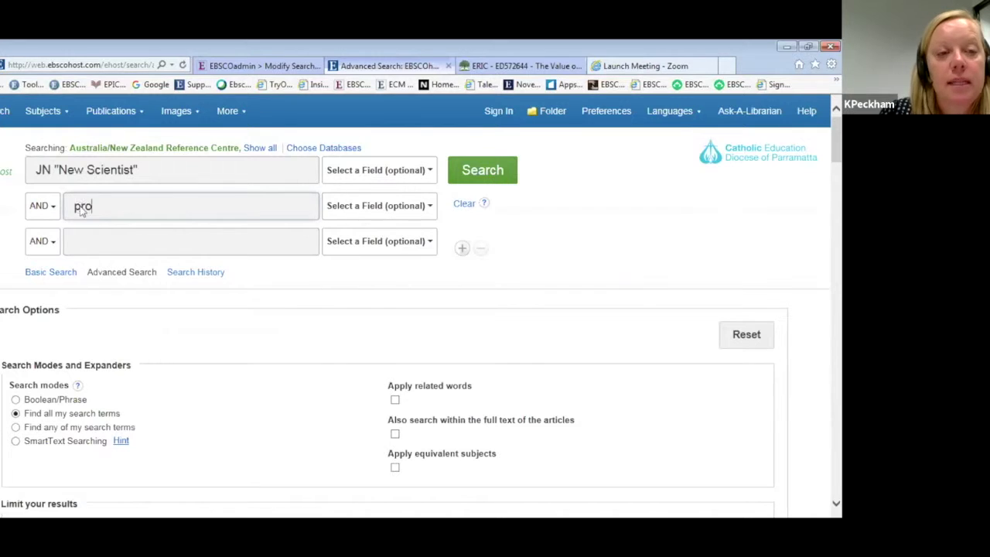
pyautogui.write('sthetic')
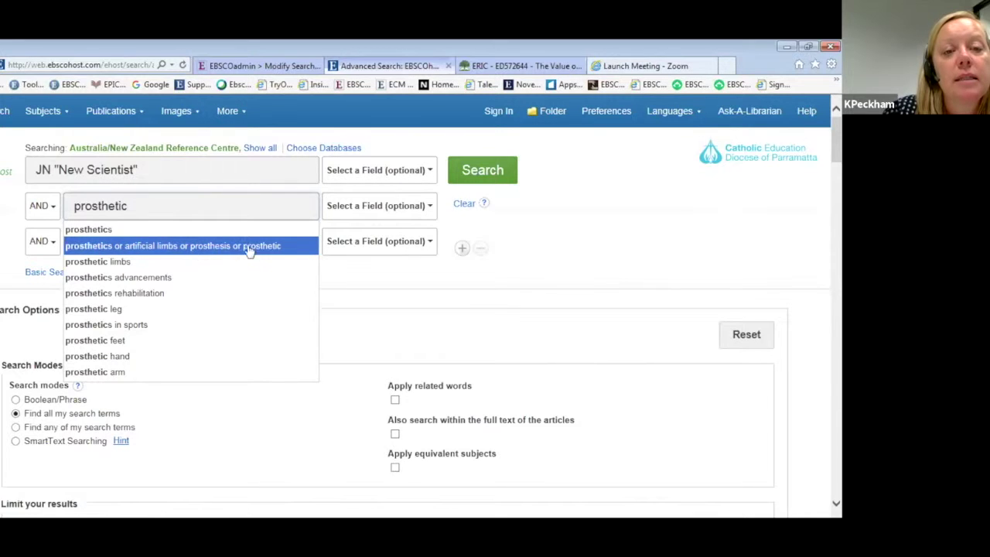
pyautogui.click(131, 246)
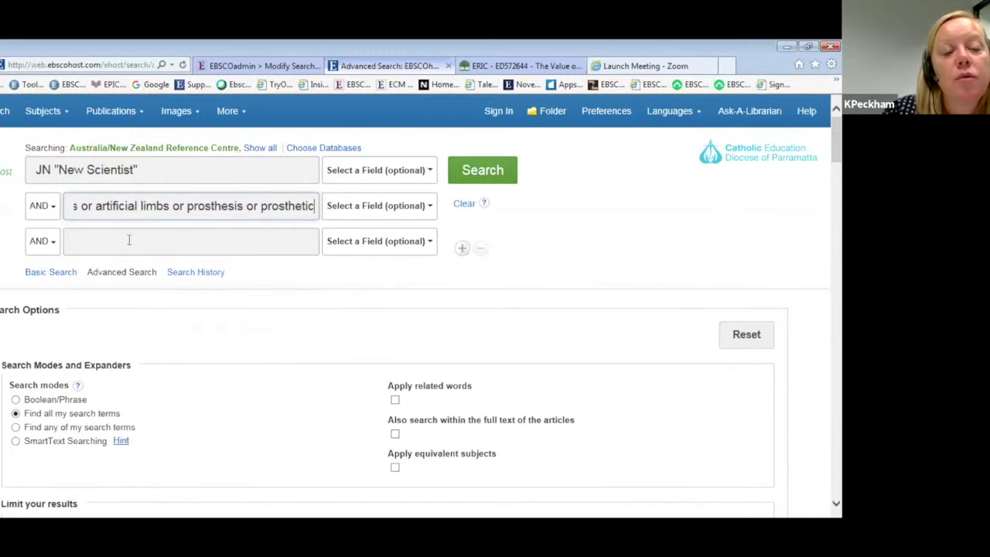
pyautogui.click(168, 205)
pyautogui.write('"')
pyautogui.click(95, 206)
pyautogui.write('"')
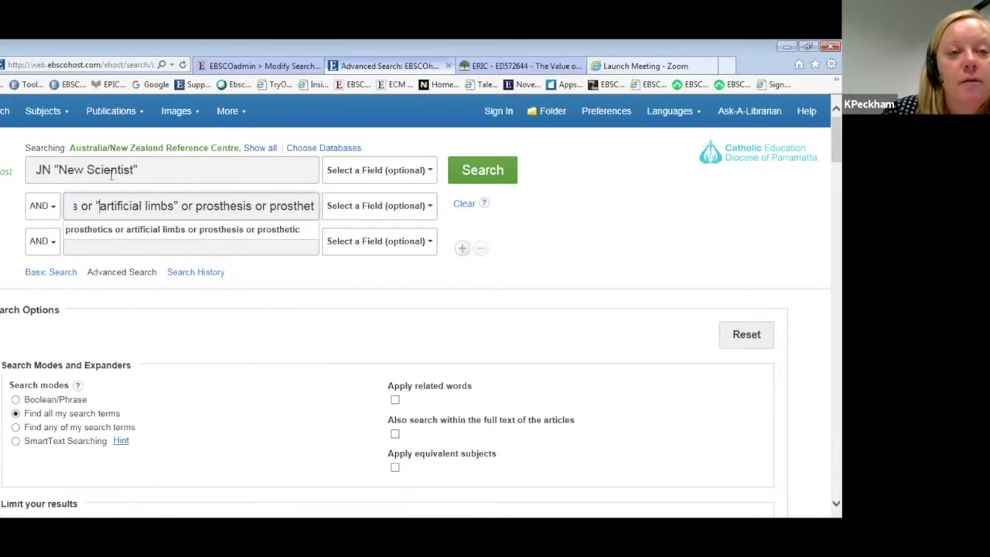
pyautogui.click(502, 171)
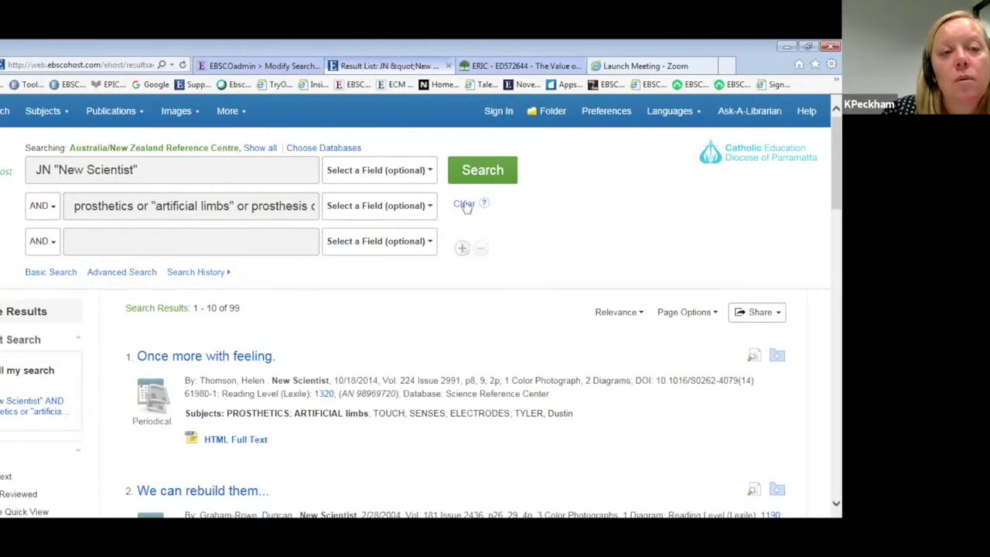
pyautogui.click(111, 111)
# Find 'Sydney morning herald' in Australia/New Zealand Reference Centre publications and search within it.
pyautogui.click(114, 152)
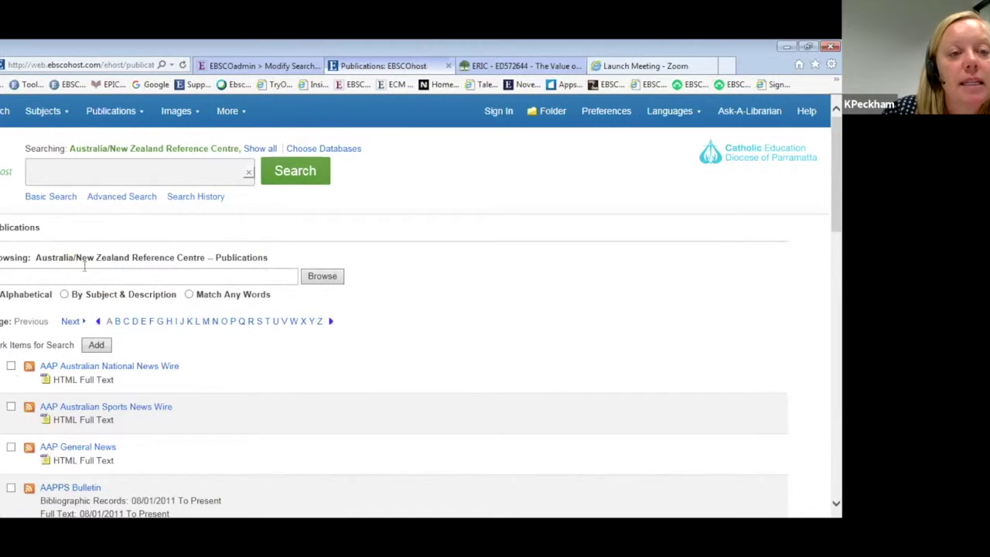
pyautogui.click(77, 274)
pyautogui.write('Sydney morn')
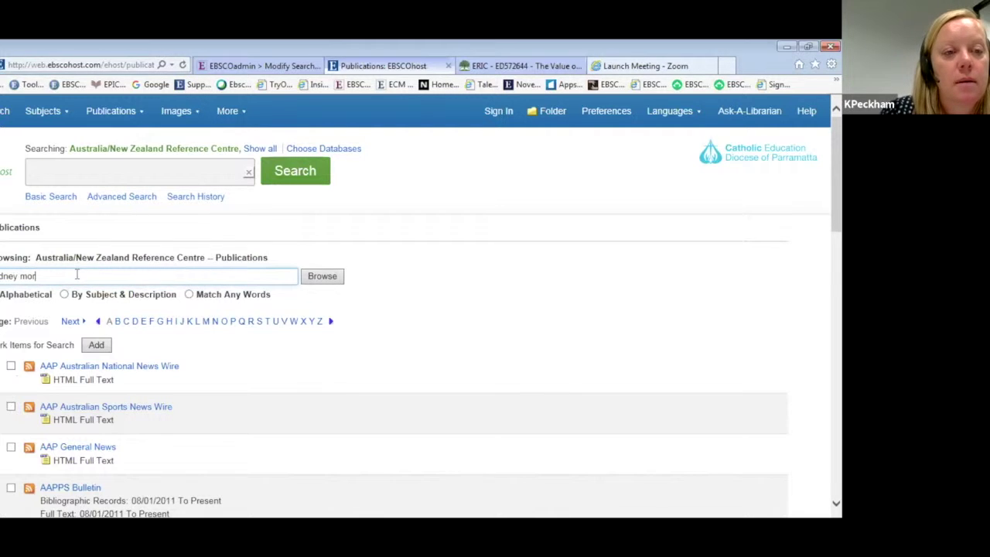
pyautogui.write('ing herald')
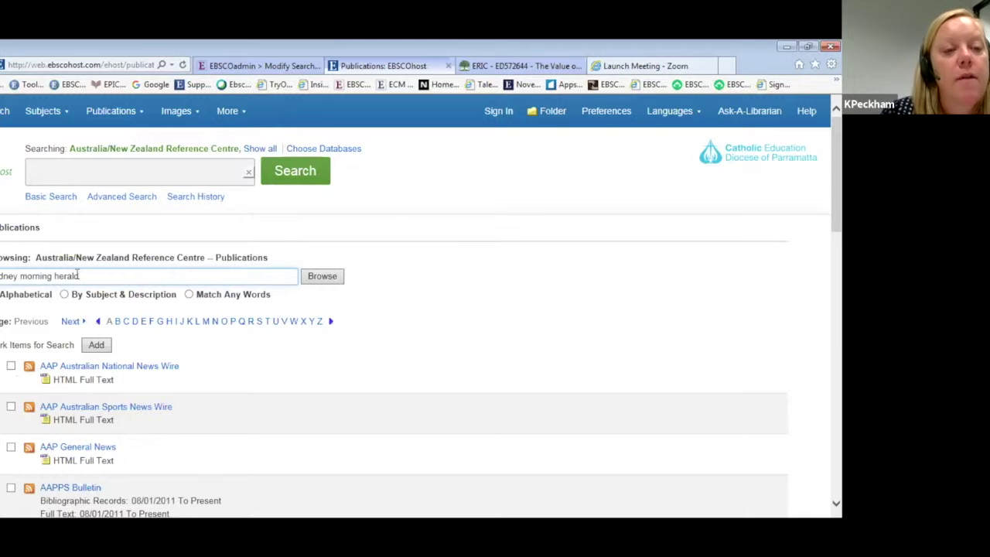
pyautogui.press('Return')
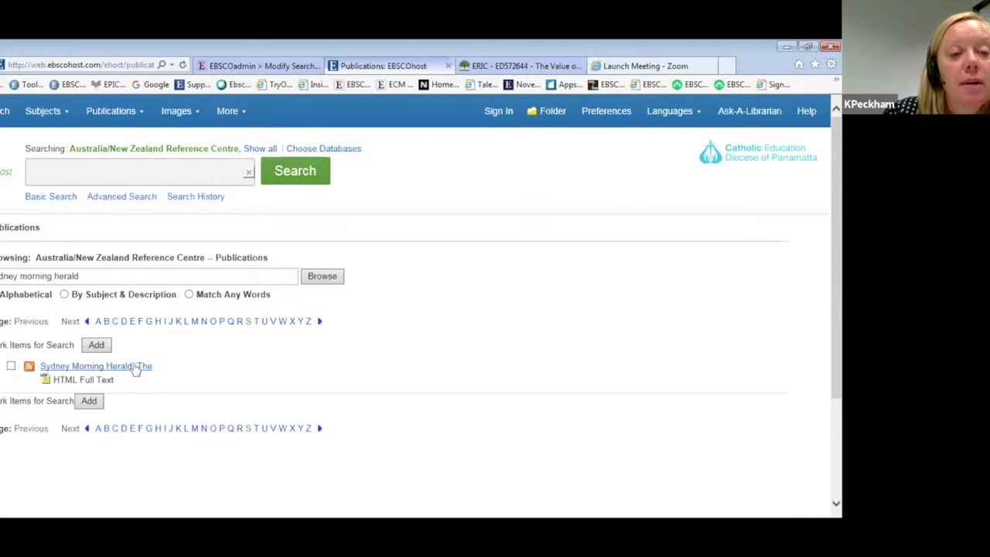
pyautogui.click(136, 369)
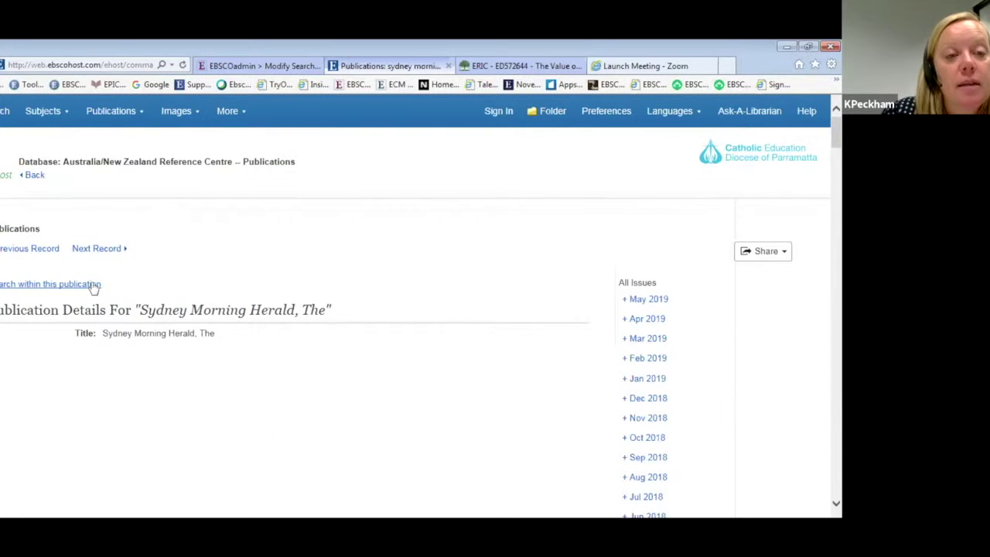
pyautogui.click(94, 286)
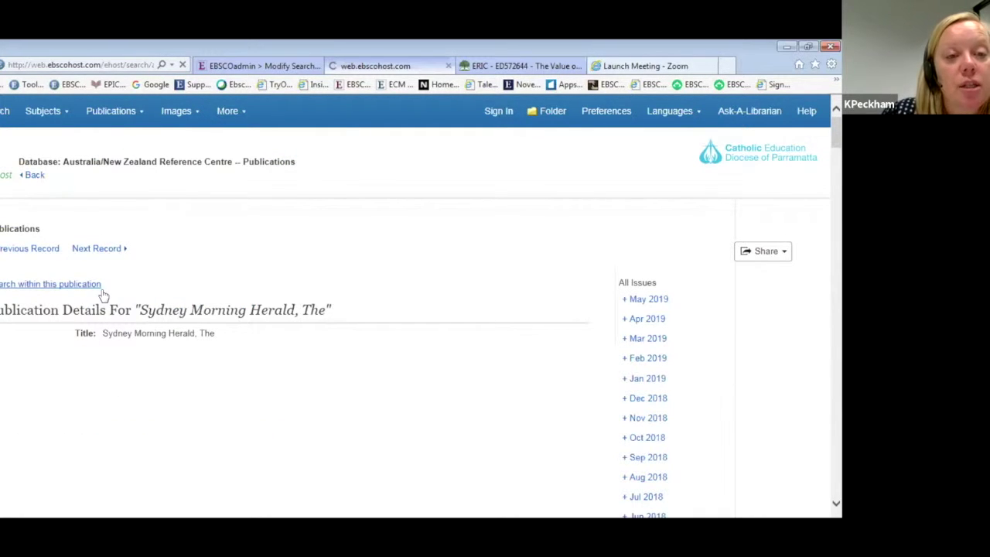
pyautogui.click(143, 201)
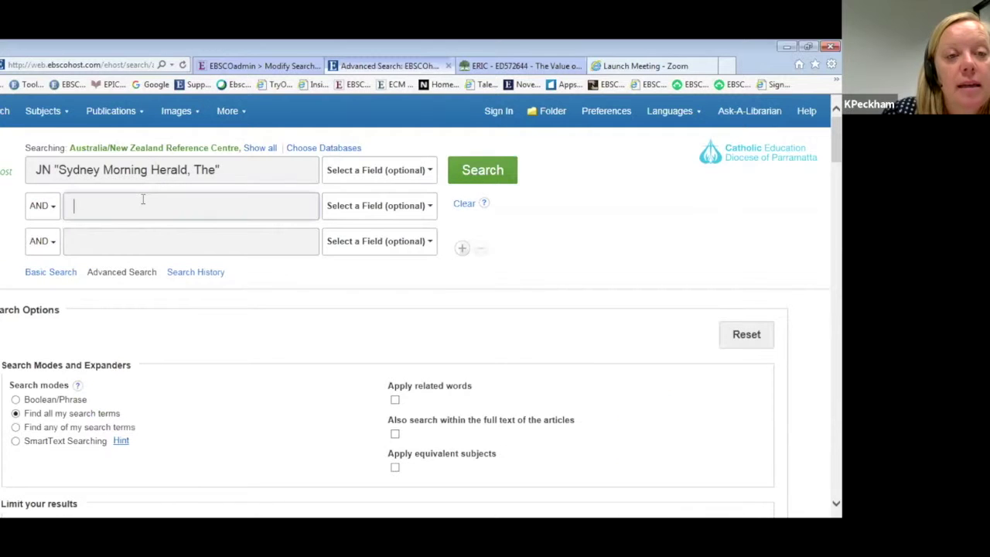
# Search election, then rerun with Sydney Morning Herald as an SO Source term.
pyautogui.write('election')
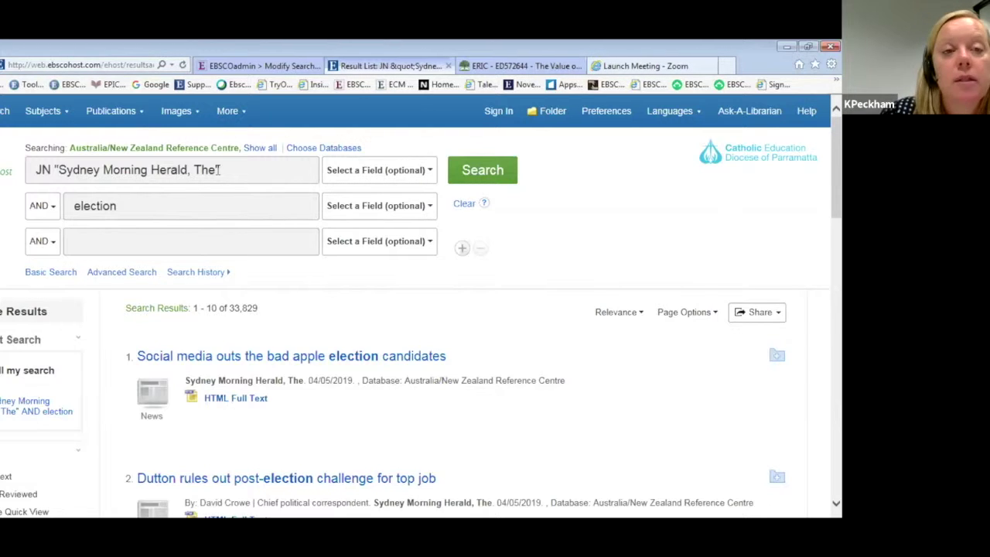
pyautogui.moveTo(119, 112)
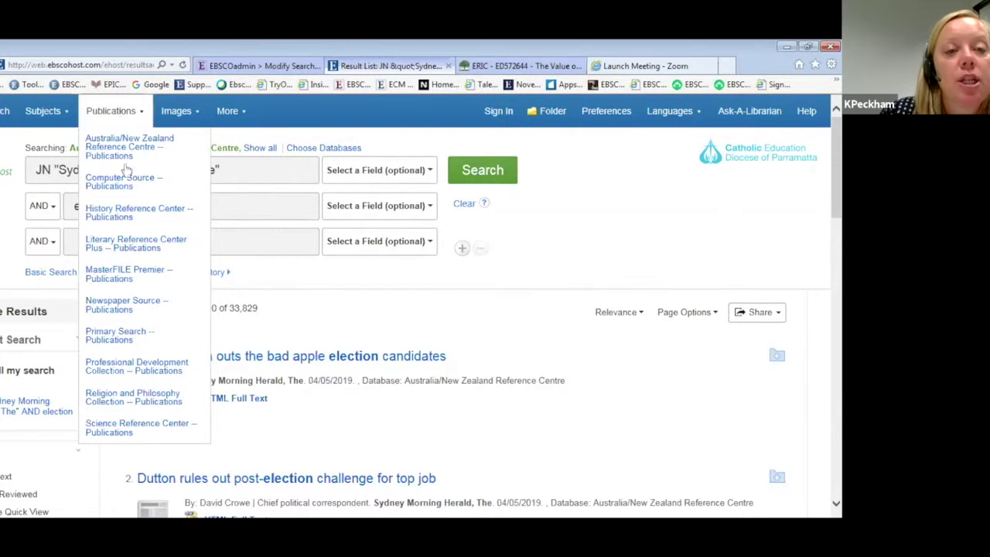
pyautogui.click(258, 168)
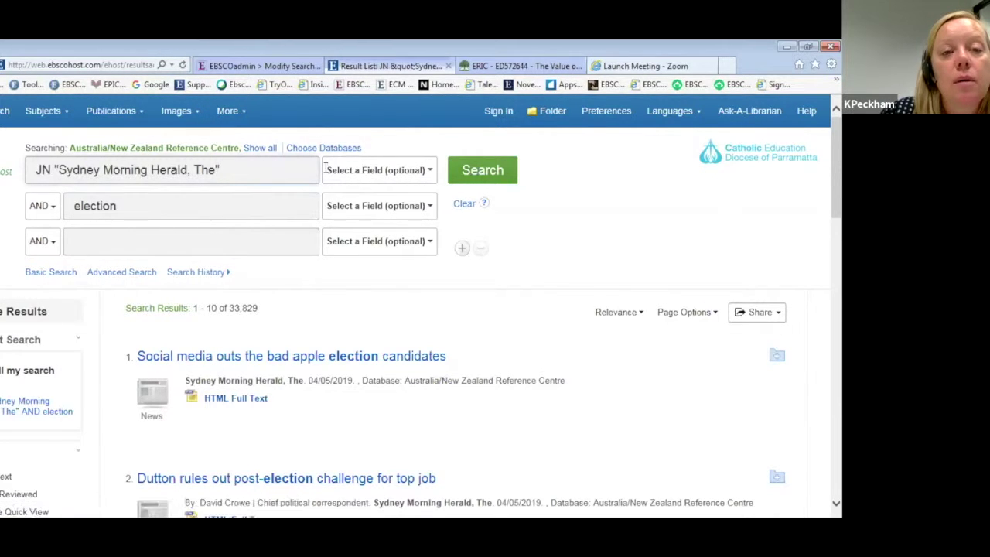
pyautogui.press('BackSpace')
pyautogui.press('BackSpace')
pyautogui.press('BackSpace')
pyautogui.press('BackSpace')
pyautogui.press('BackSpace')
pyautogui.press('BackSpace')
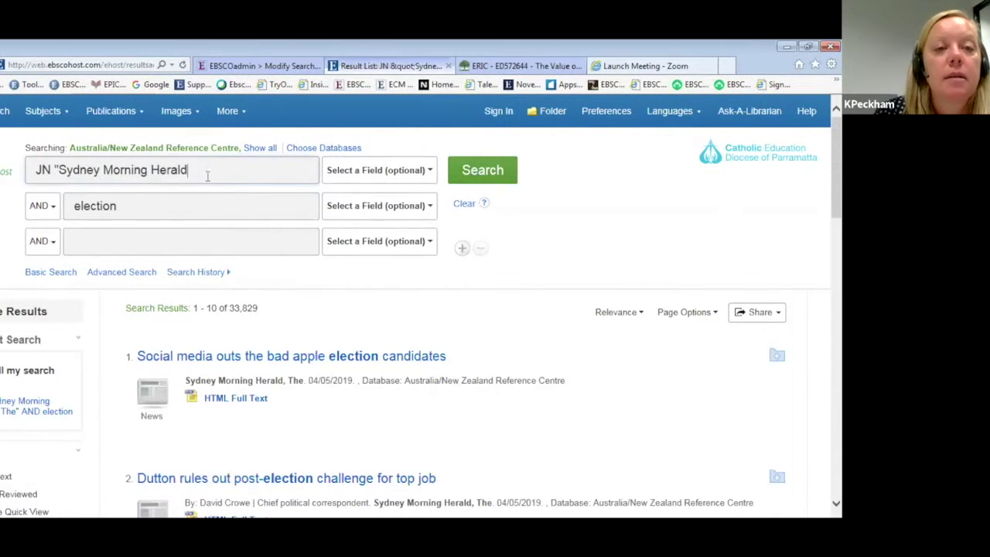
pyautogui.click(60, 170)
pyautogui.press('BackSpace')
pyautogui.press('BackSpace')
pyautogui.press('BackSpace')
pyautogui.press('BackSpace')
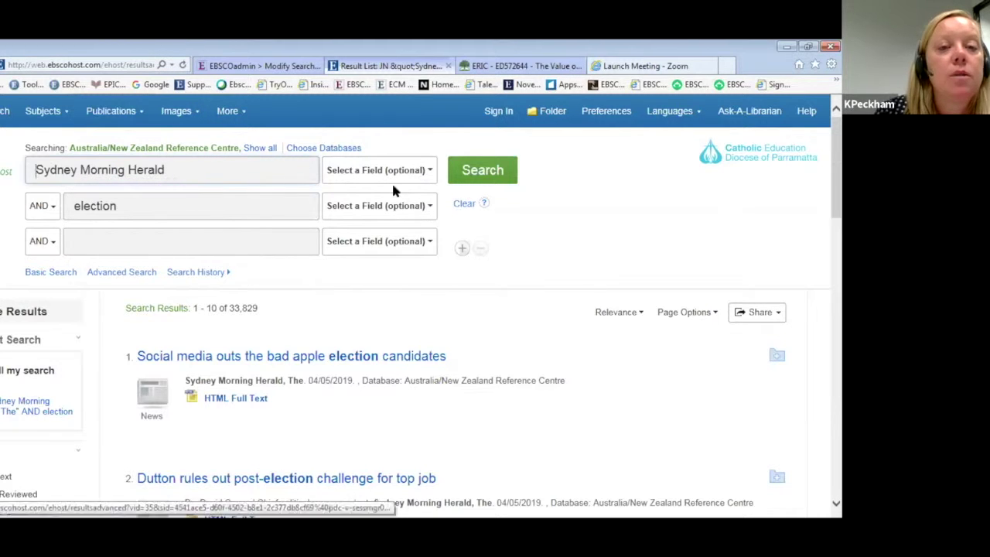
pyautogui.click(408, 170)
pyautogui.click(359, 285)
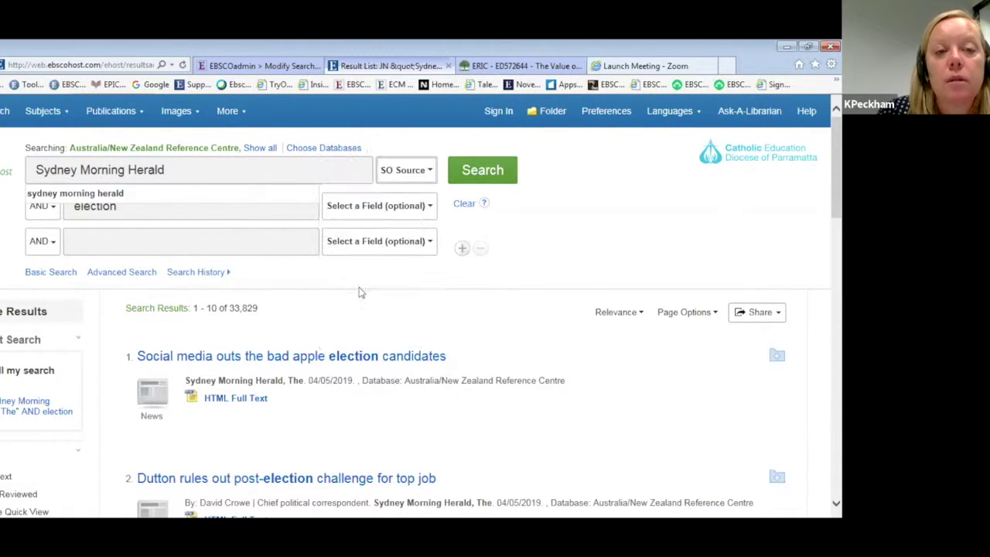
pyautogui.click(472, 170)
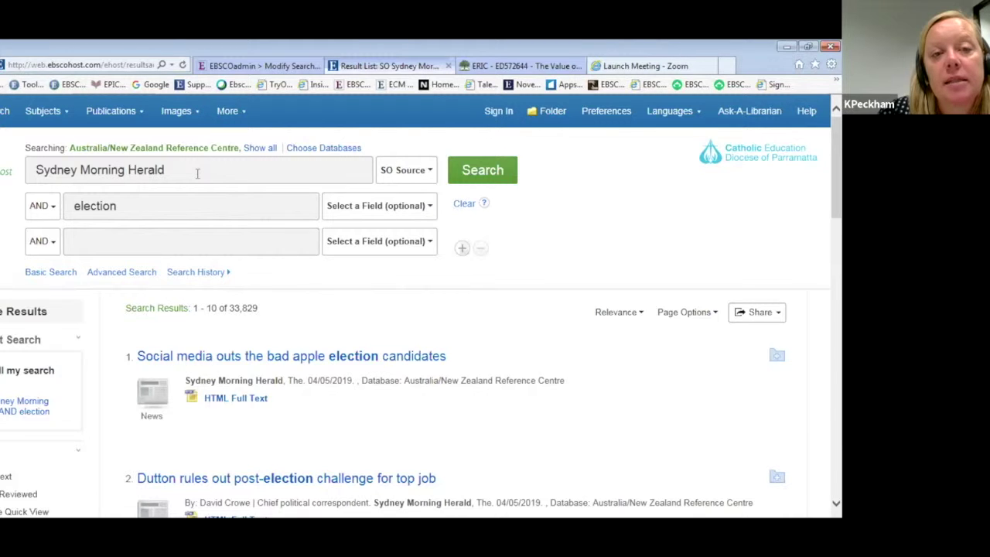
# Close the publication lists and start a new blank search.
pyautogui.click(109, 116)
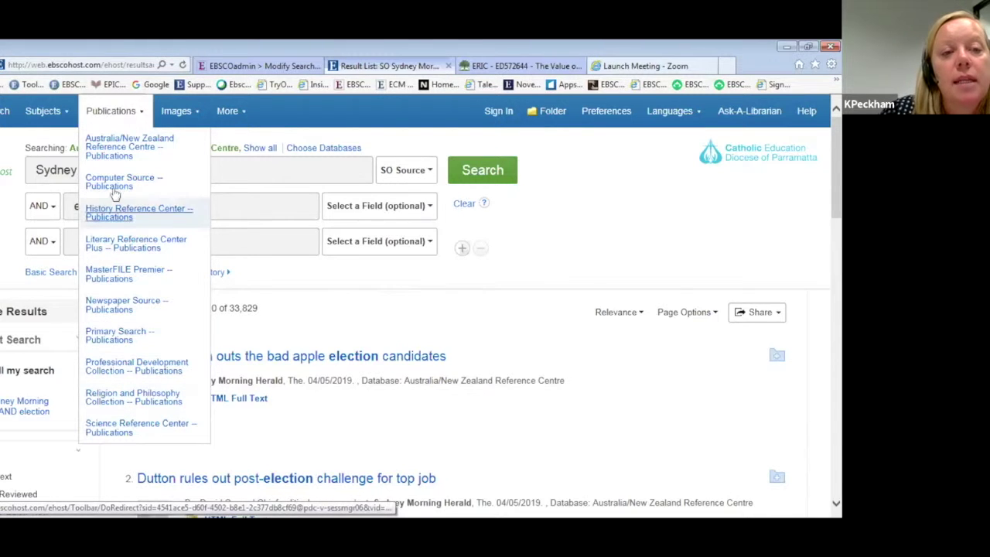
pyautogui.click(115, 113)
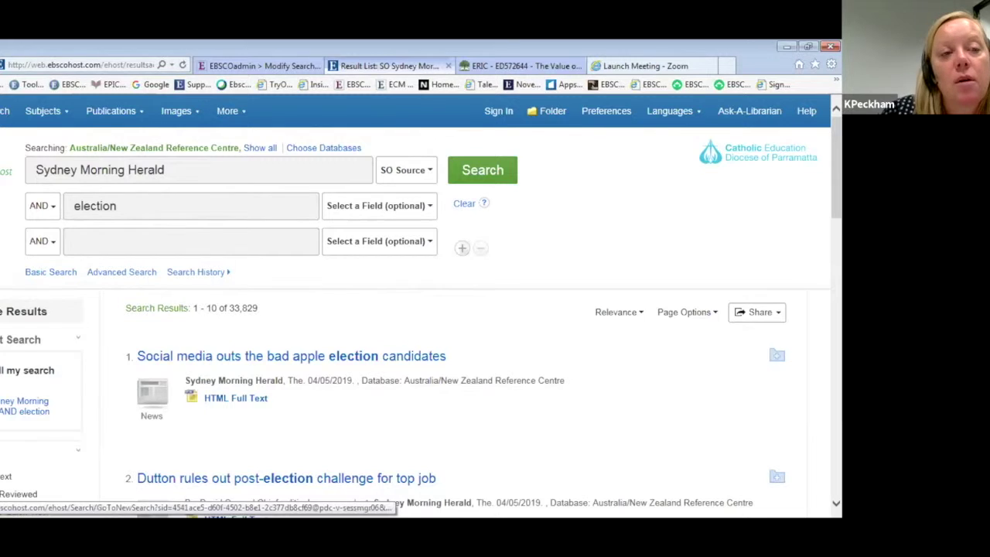
pyautogui.click(48, 271)
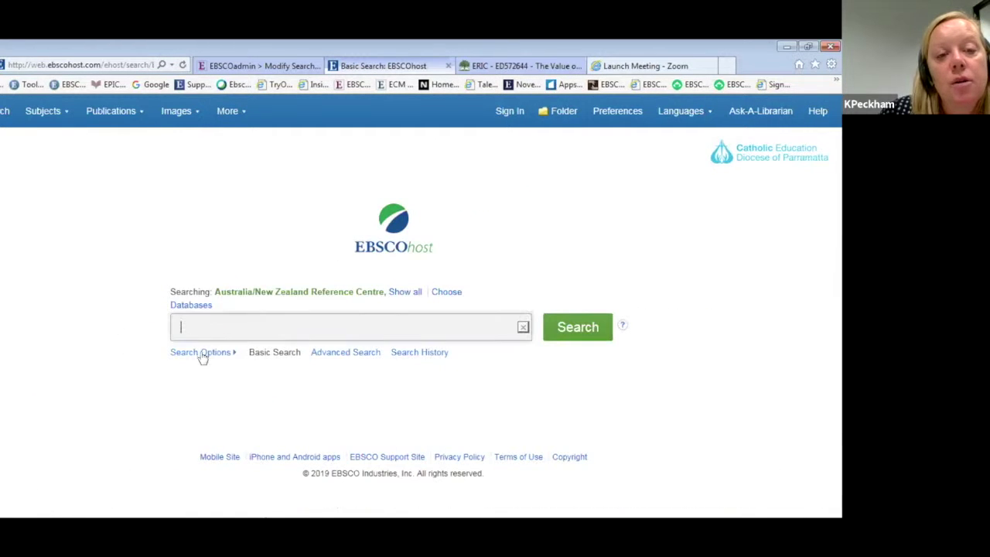
# In Advanced Search, enter 'teen driving' and choose the 'teen driving problems' suggestion.
pyautogui.click(355, 353)
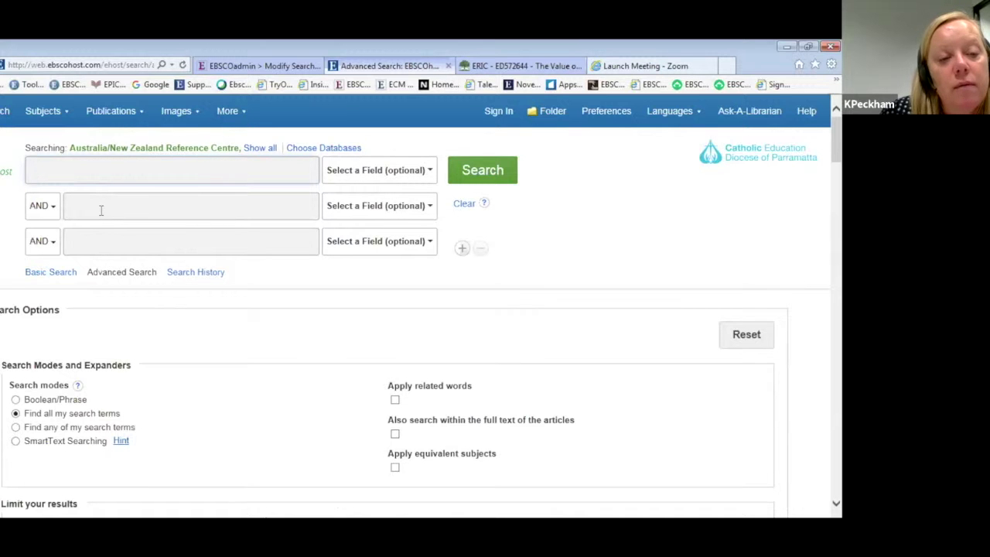
pyautogui.scroll(-3, 101, 214)
pyautogui.scroll(-2, 101, 215)
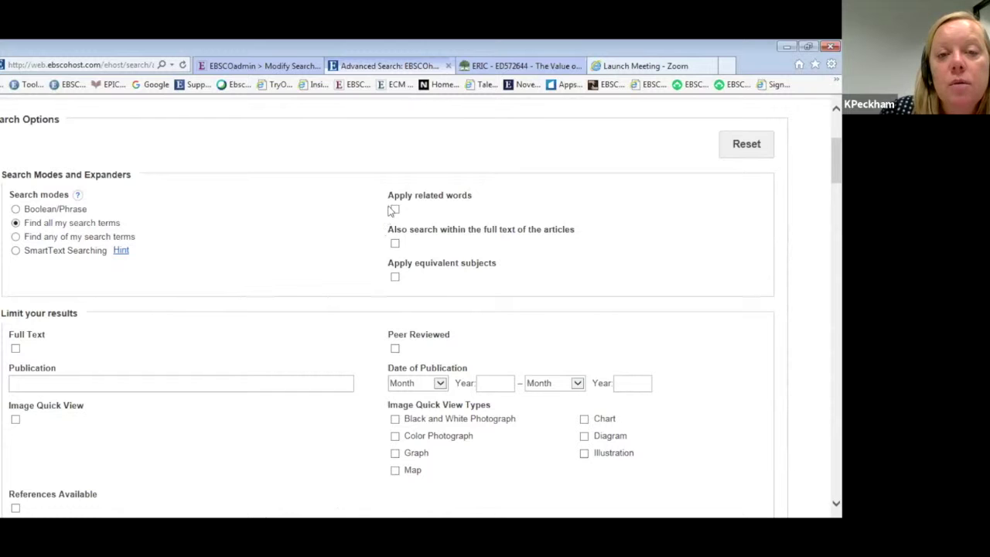
pyautogui.scroll(2, 330, 225)
pyautogui.scroll(1, 331, 226)
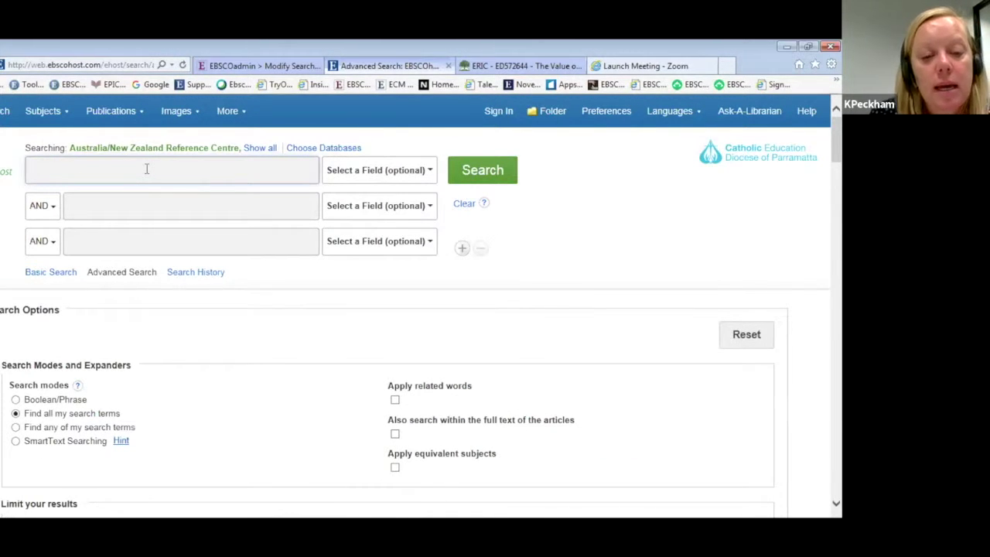
pyautogui.write('teen dri')
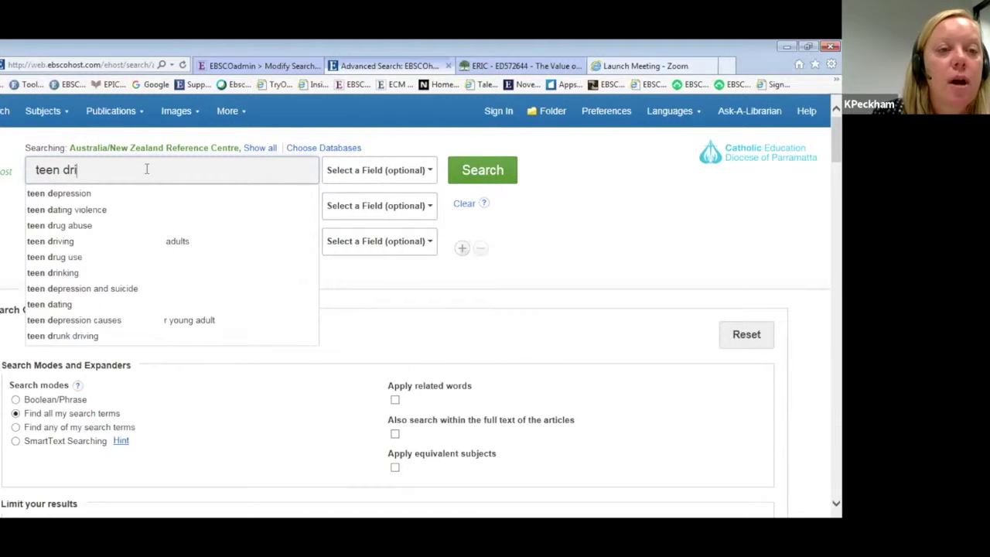
pyautogui.write('ving')
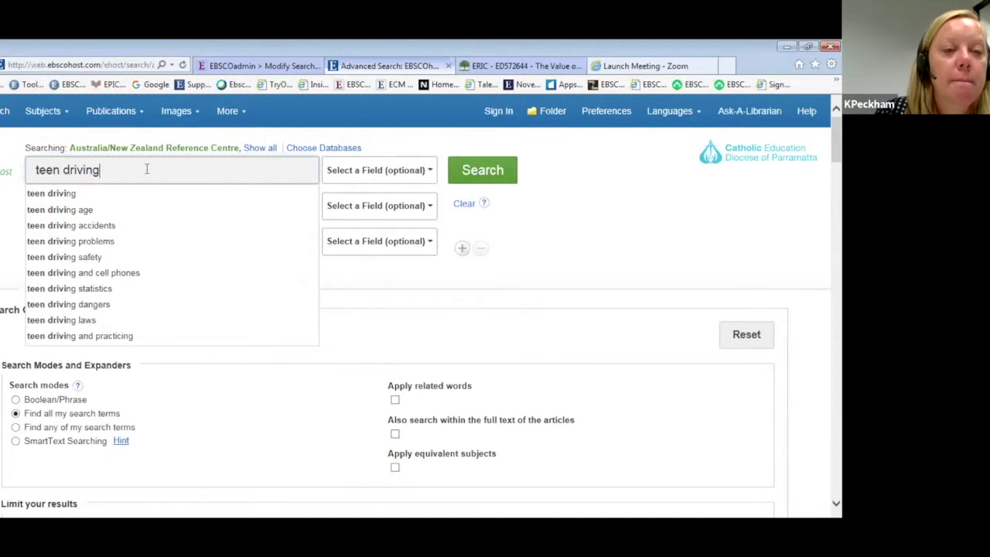
pyautogui.click(72, 245)
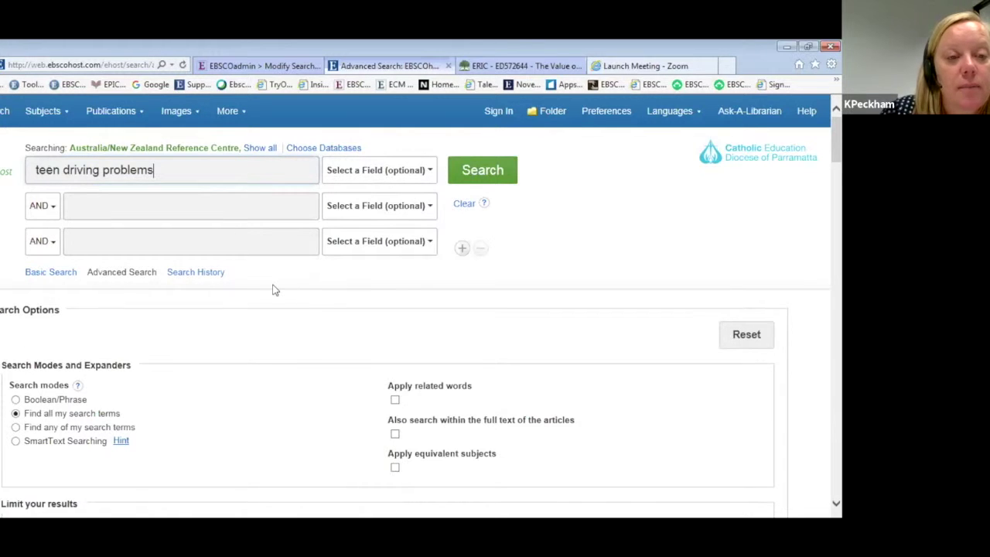
pyautogui.scroll(-3, 276, 287)
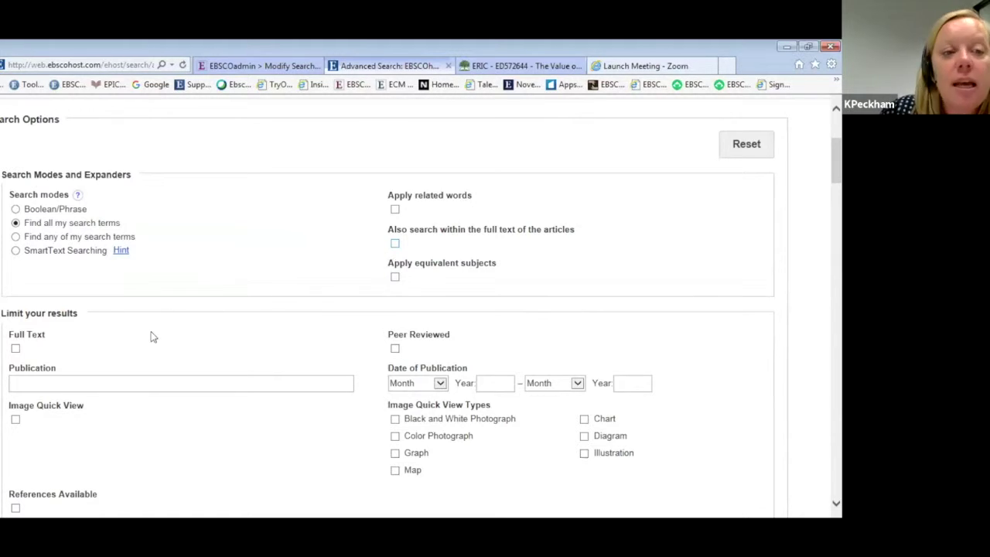
# Tick Full Text and set Number Of Pages to less than 3.
pyautogui.scroll(-2, 132, 334)
pyautogui.click(14, 222)
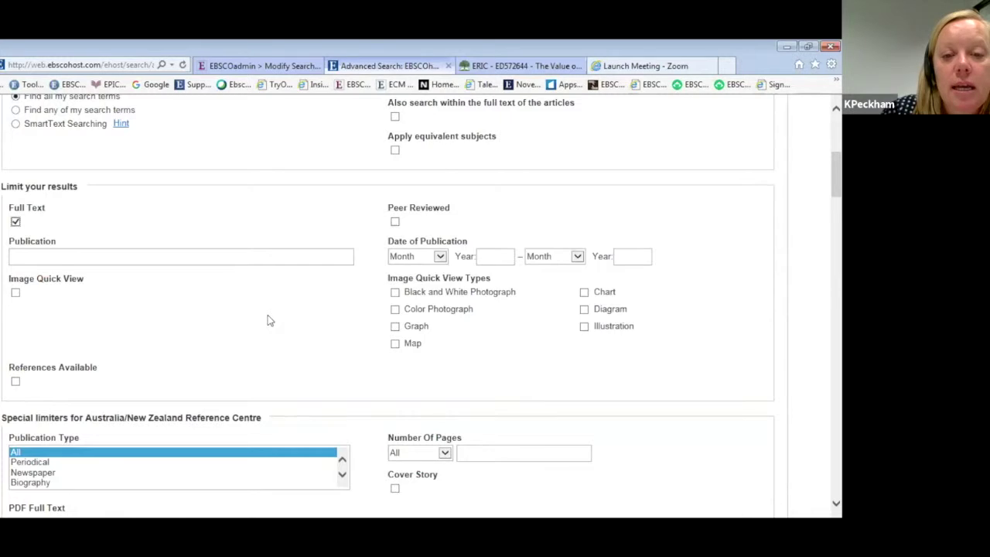
pyautogui.scroll(-2, 440, 387)
pyautogui.scroll(1, 437, 246)
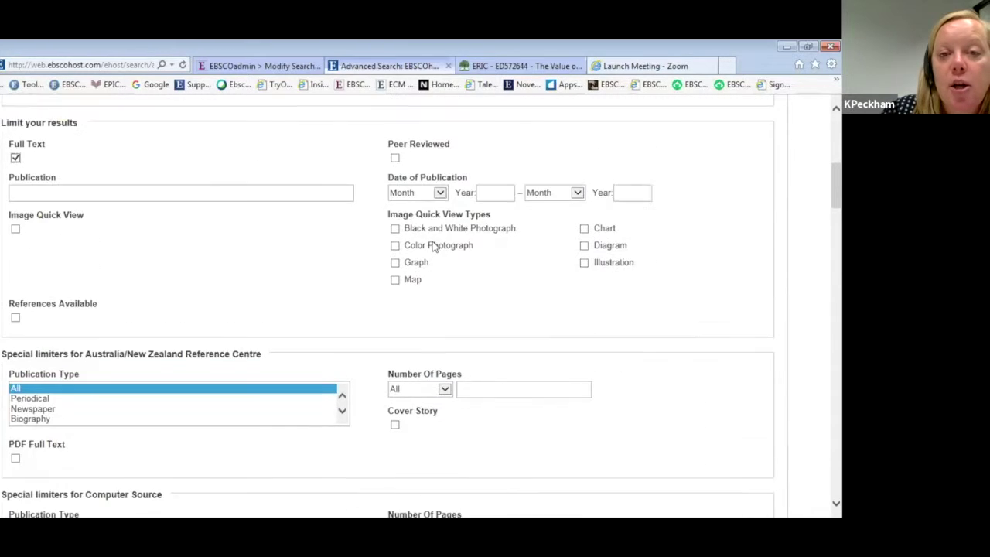
pyautogui.click(445, 389)
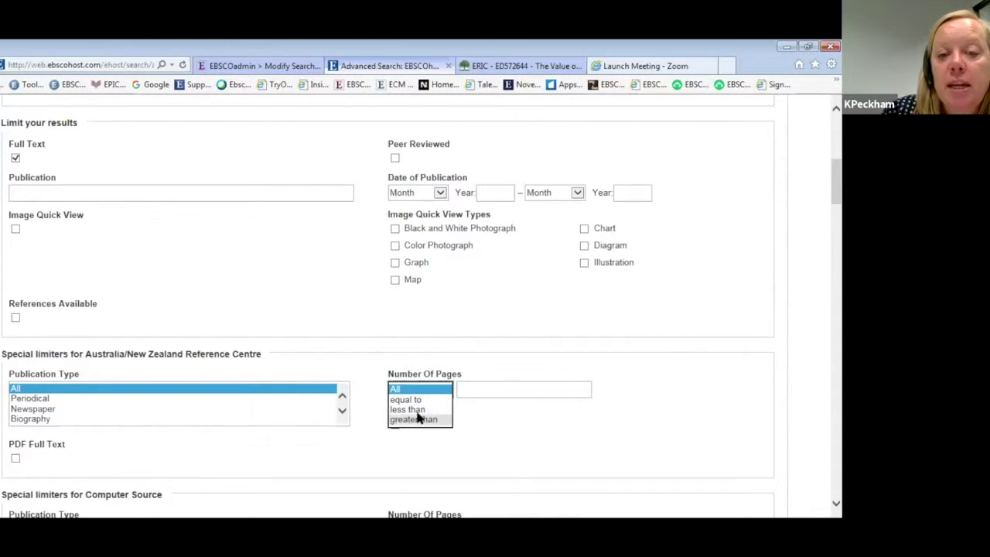
pyautogui.click(494, 388)
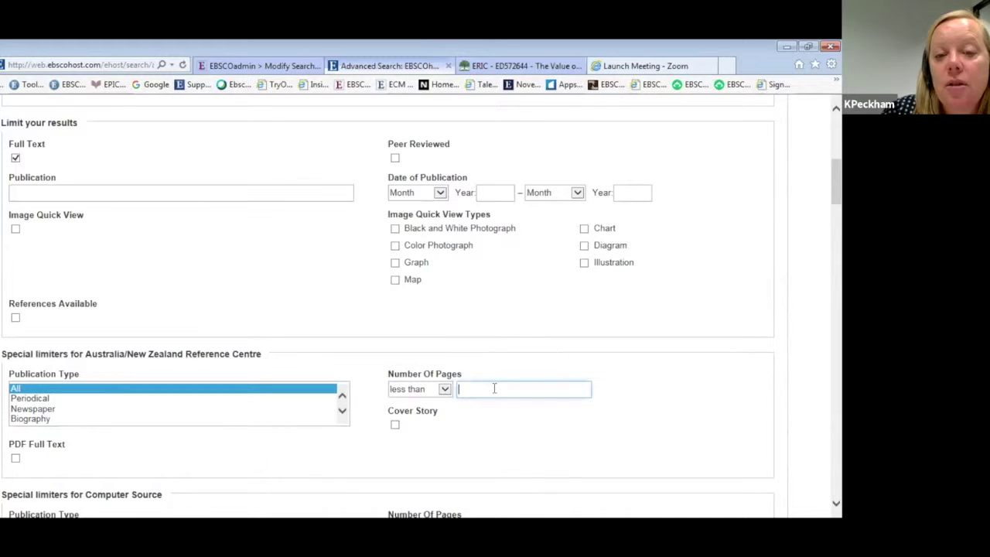
pyautogui.write('3')
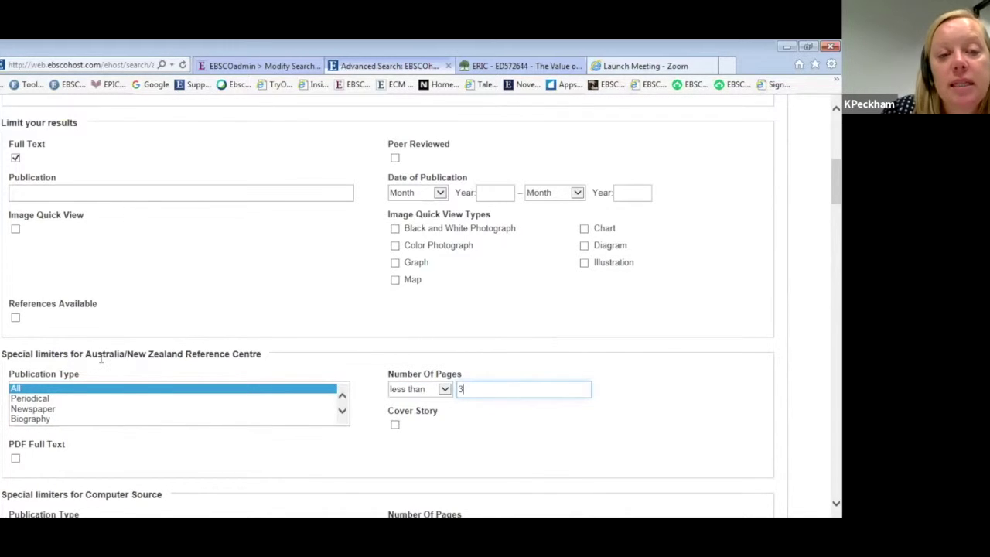
pyautogui.scroll(-3, 100, 360)
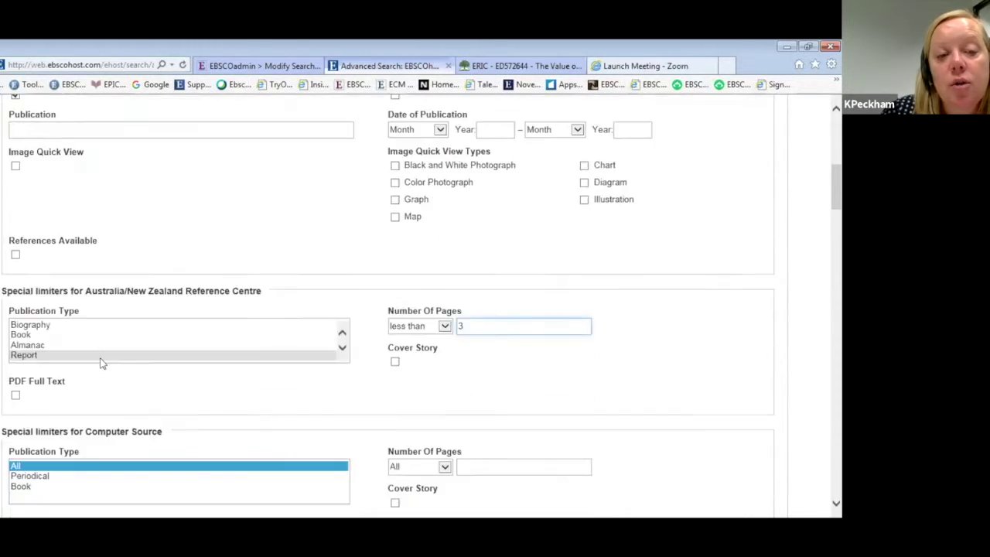
pyautogui.scroll(-5, 93, 309)
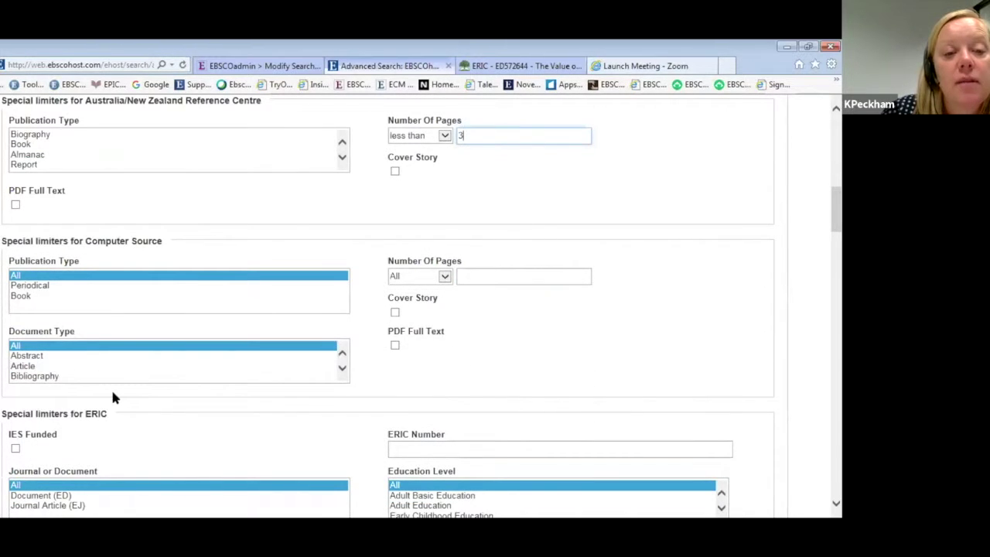
pyautogui.scroll(-3, 112, 397)
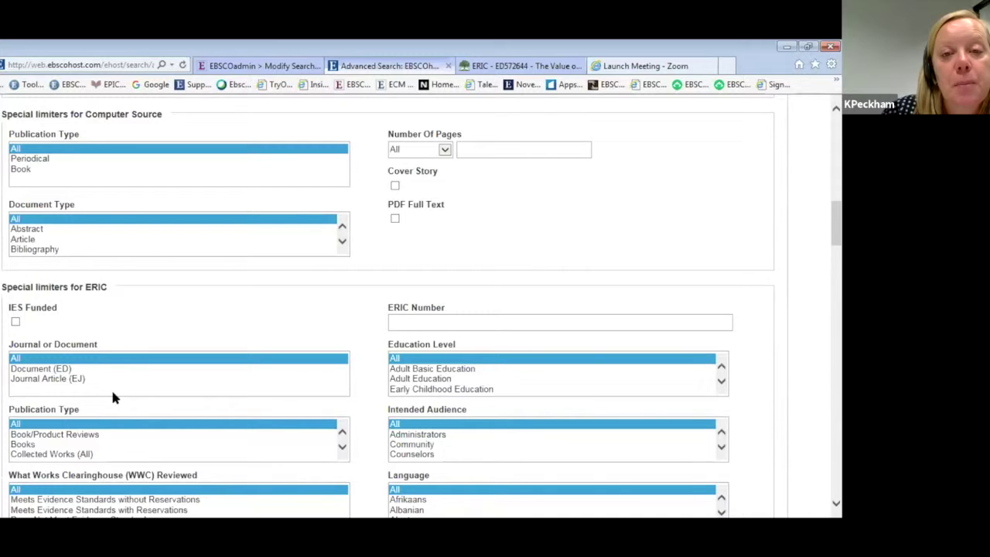
pyautogui.scroll(15, 355, 284)
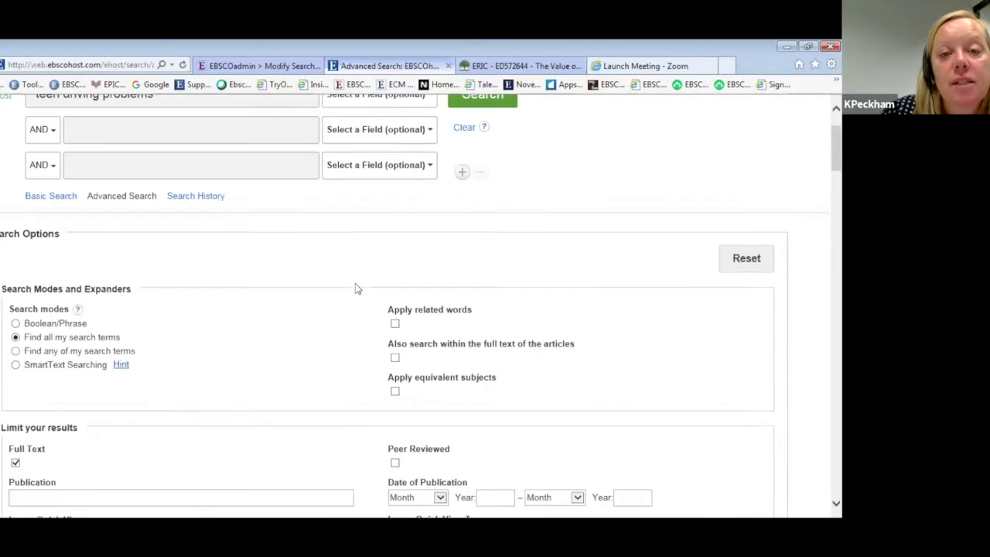
pyautogui.scroll(-6, 195, 329)
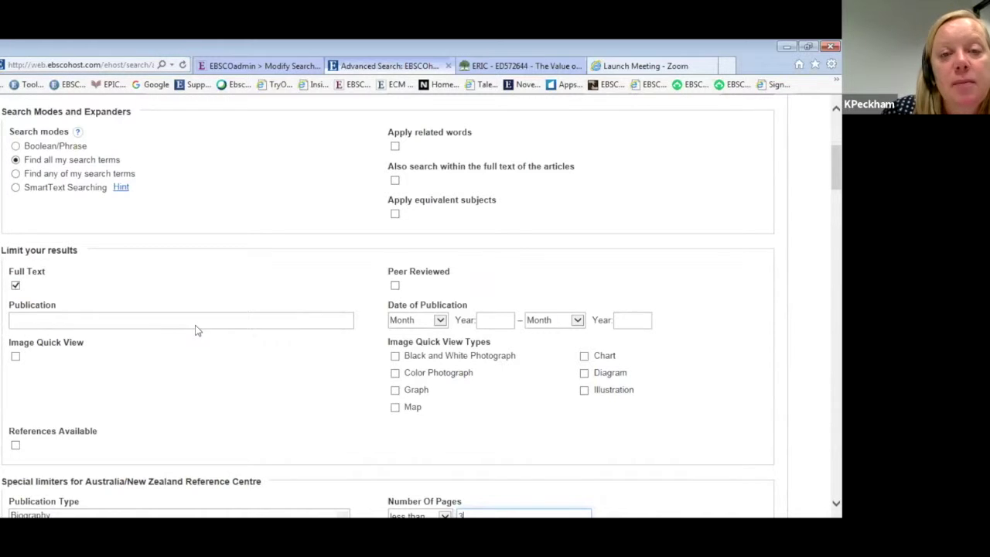
pyautogui.scroll(6, 195, 325)
# Run the limited teen driving problems search, returning 469 results.
pyautogui.click(487, 170)
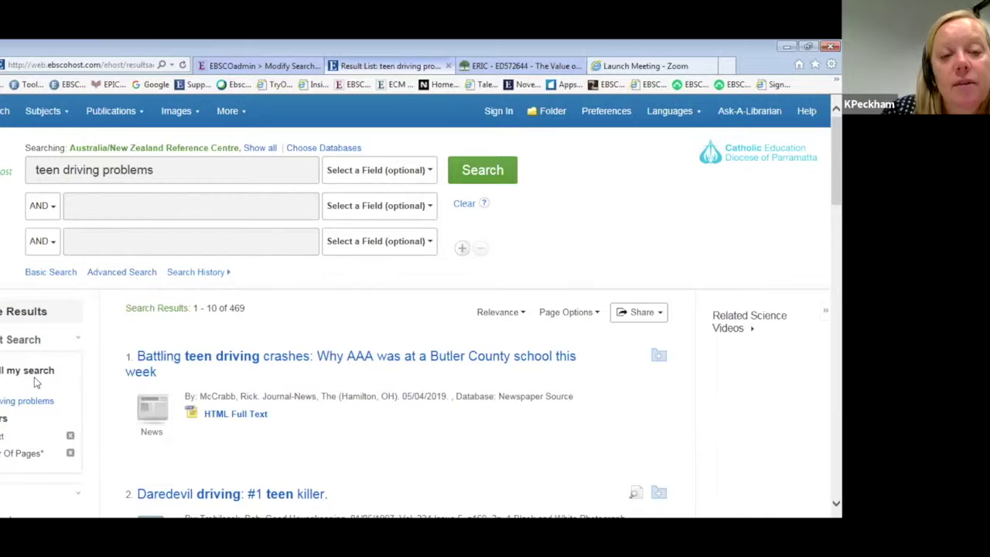
pyautogui.scroll(-3, 34, 379)
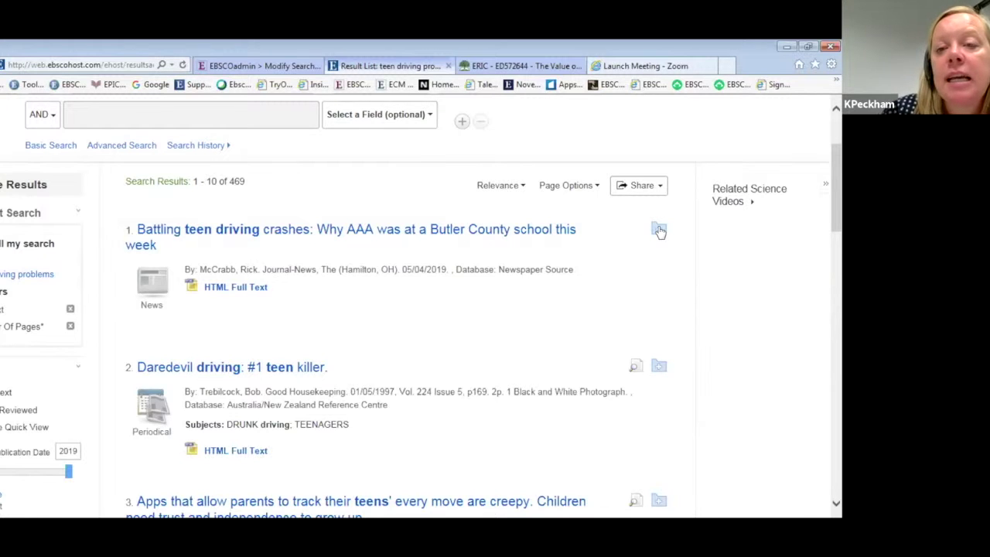
# Add results 1, 3 and 4, starting with 'Battling teen driving crashes', to the folder.
pyautogui.click(659, 230)
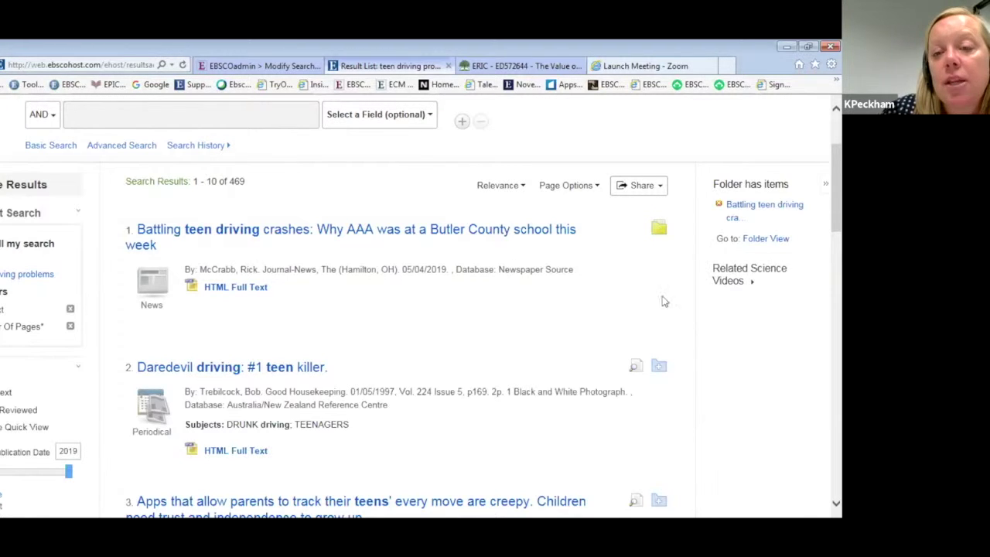
pyautogui.scroll(-2, 659, 423)
pyautogui.click(655, 375)
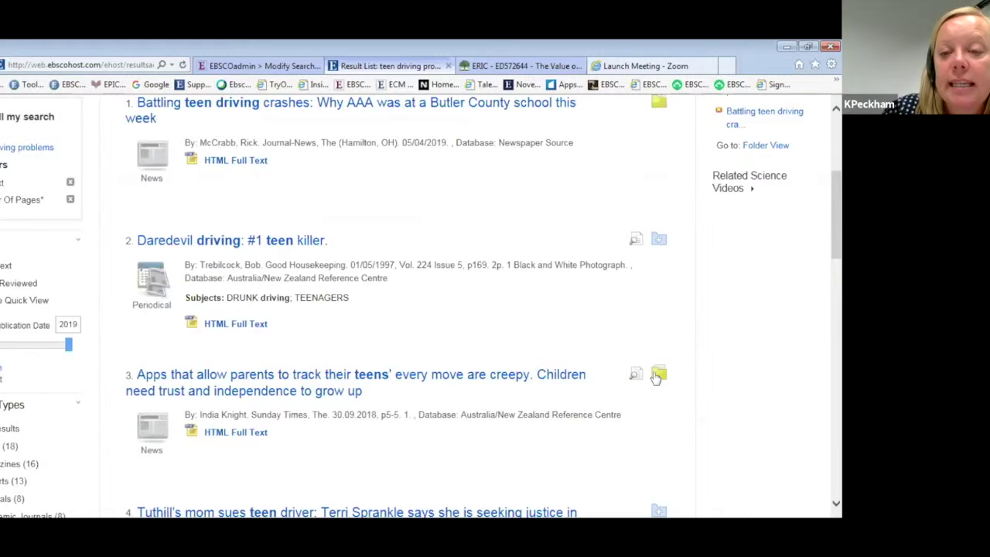
pyautogui.scroll(-3, 656, 375)
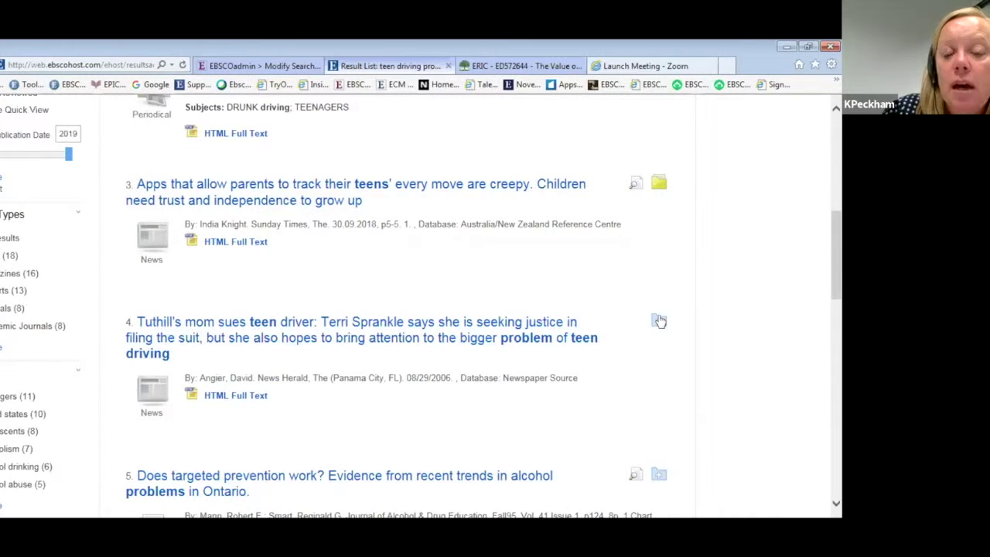
pyautogui.click(659, 321)
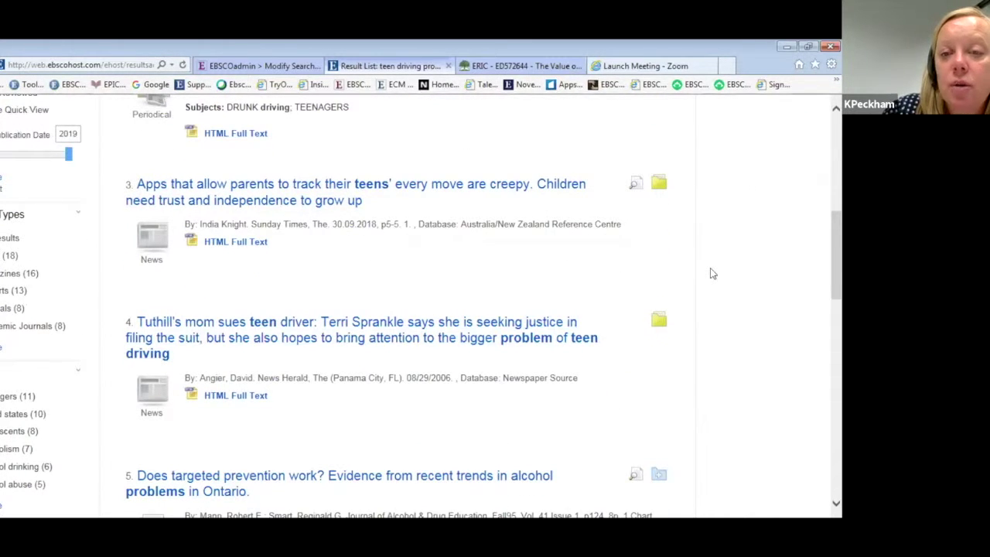
pyautogui.scroll(3, 712, 275)
pyautogui.scroll(4, 712, 275)
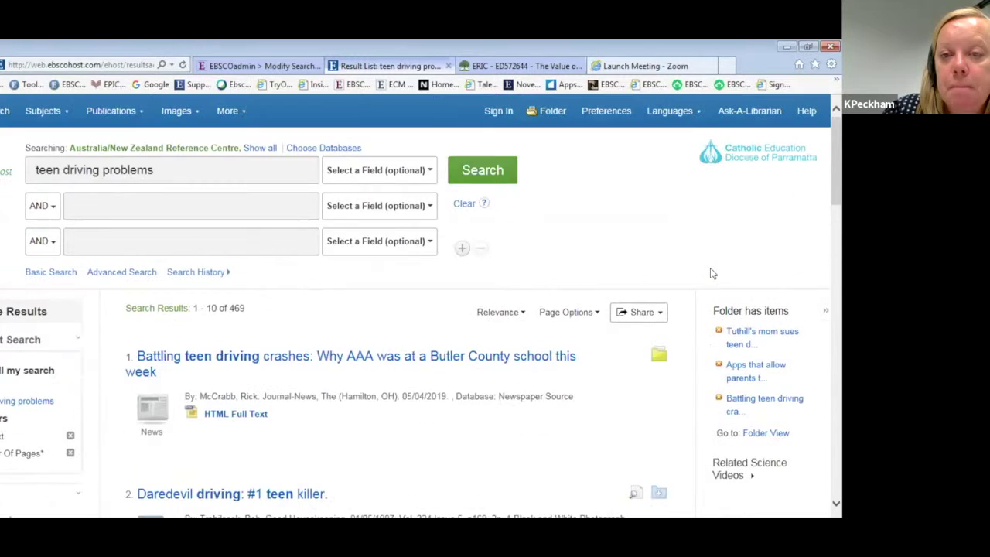
# Delete the parent-tracking apps article from the folder and e-mail the remaining two.
pyautogui.click(551, 113)
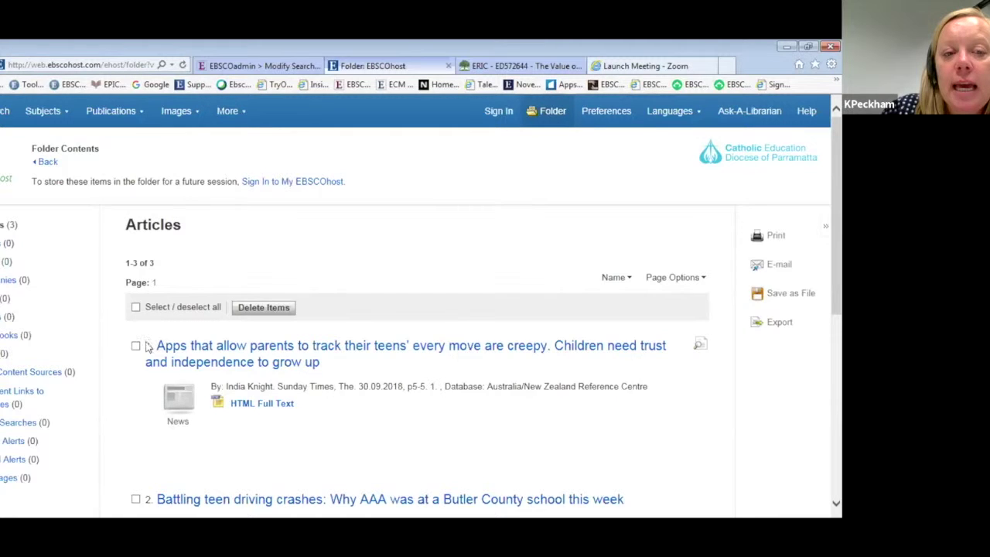
pyautogui.scroll(-3, 144, 334)
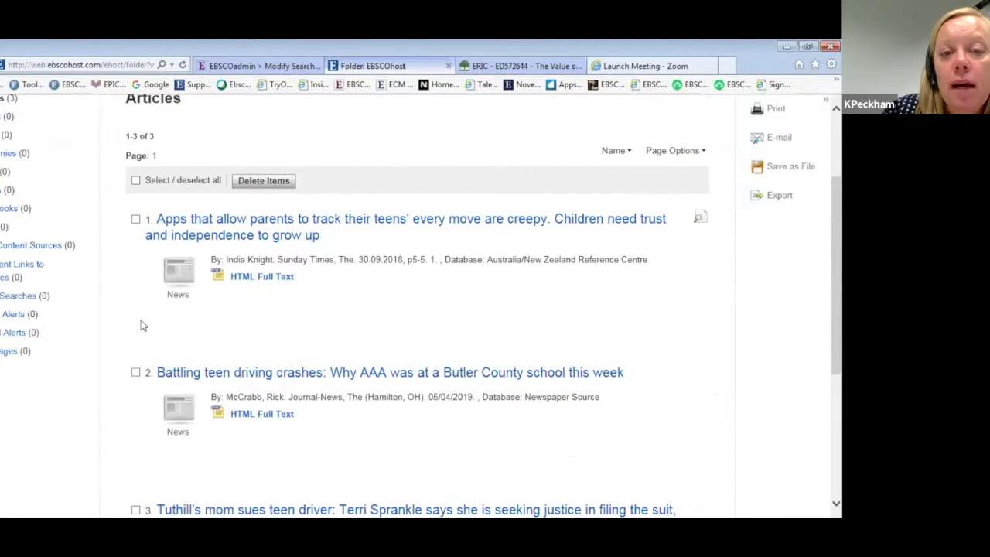
pyautogui.click(135, 220)
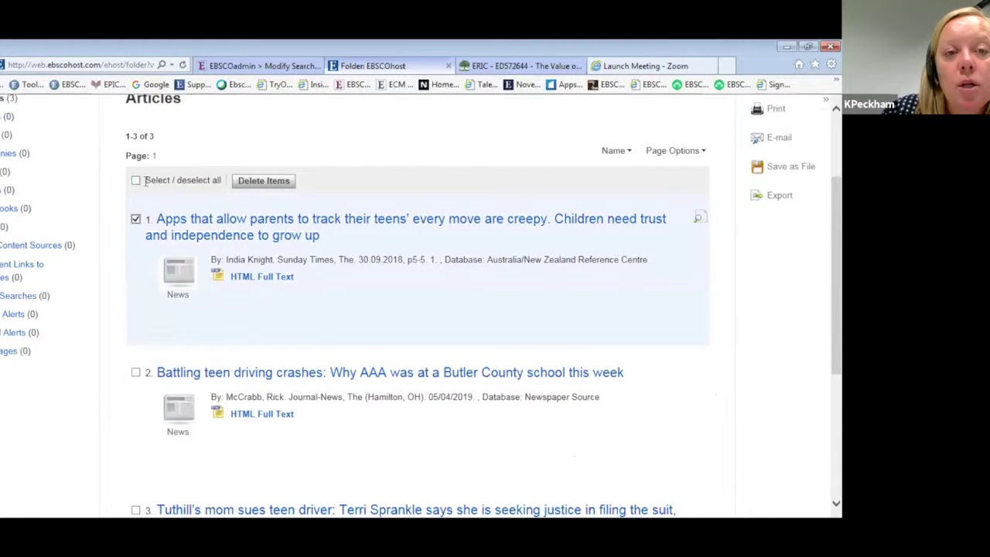
pyautogui.click(447, 327)
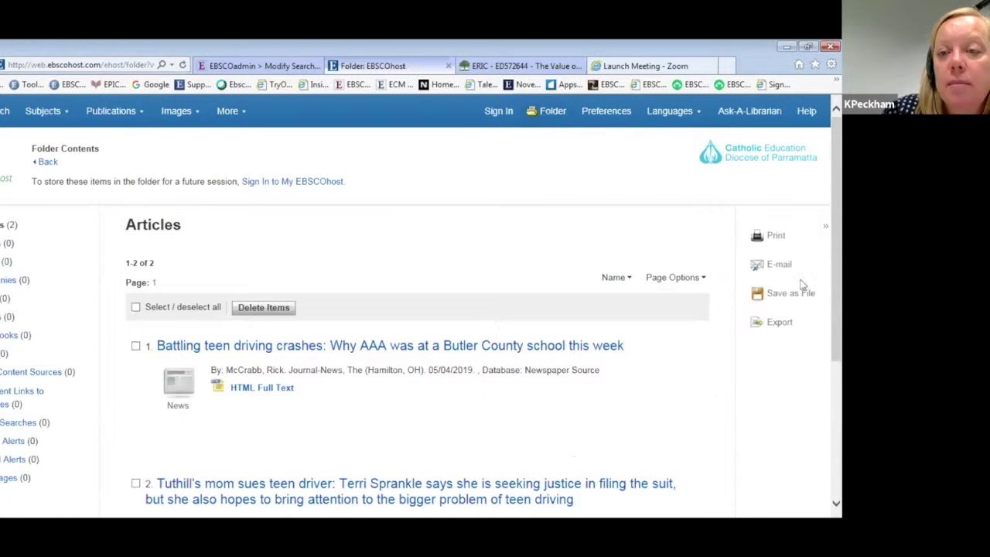
pyautogui.click(779, 265)
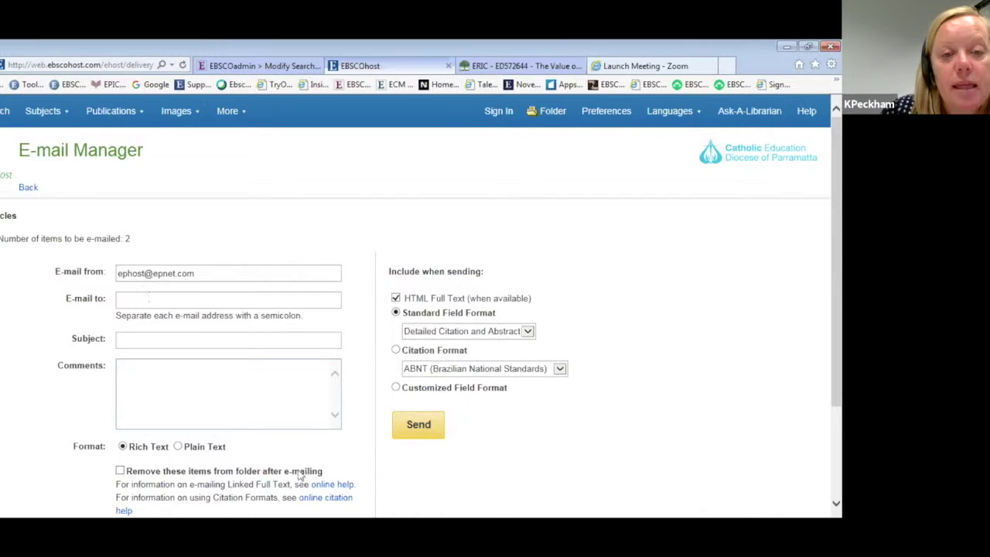
# Pick APA from the citation styles and send the e-mail with the two article citations.
pyautogui.click(559, 370)
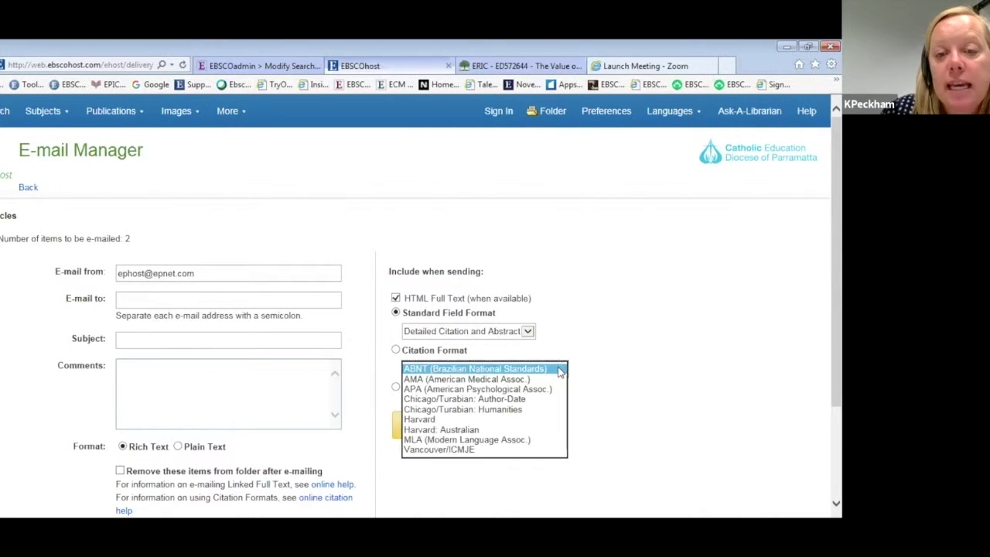
pyautogui.click(421, 389)
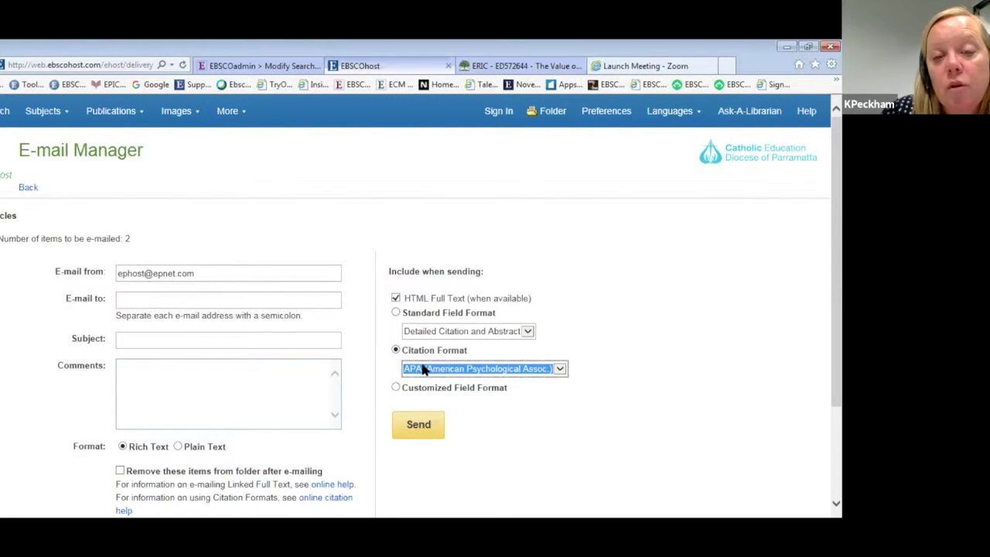
pyautogui.click(430, 433)
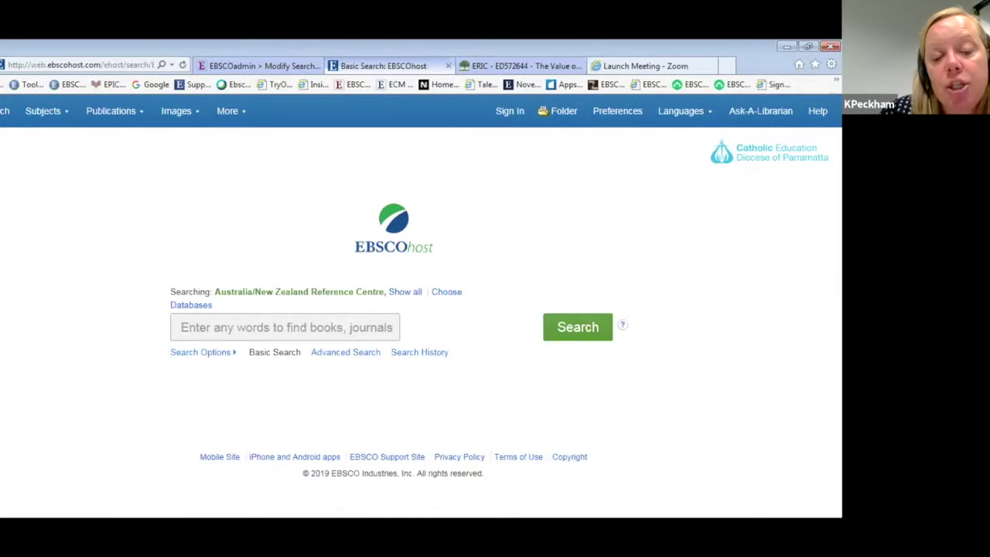
# Deselect all databases except Australia/New Zealand Reference Centre, Science Reference Center and MasterFILE Premier, then enter 'human cloning'.
pyautogui.click(404, 293)
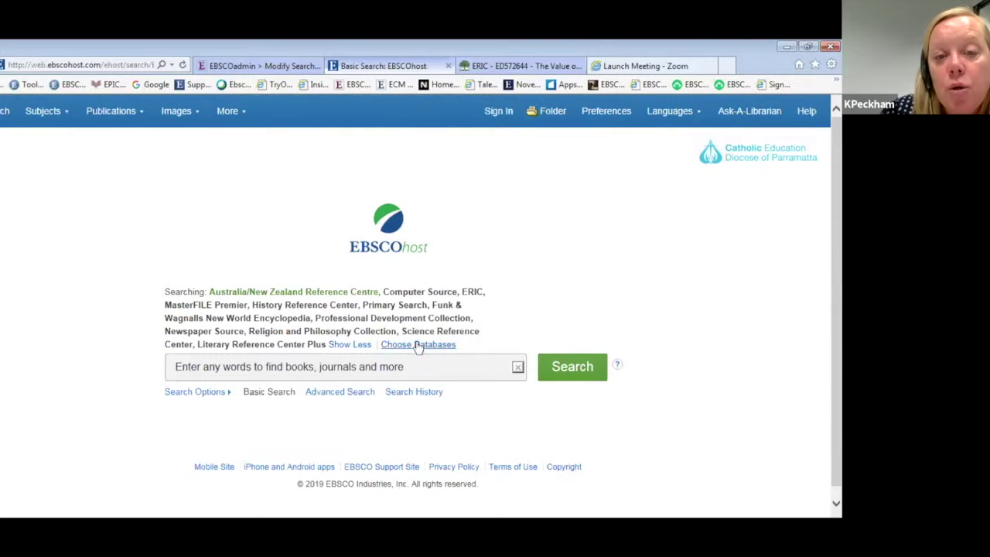
pyautogui.click(418, 345)
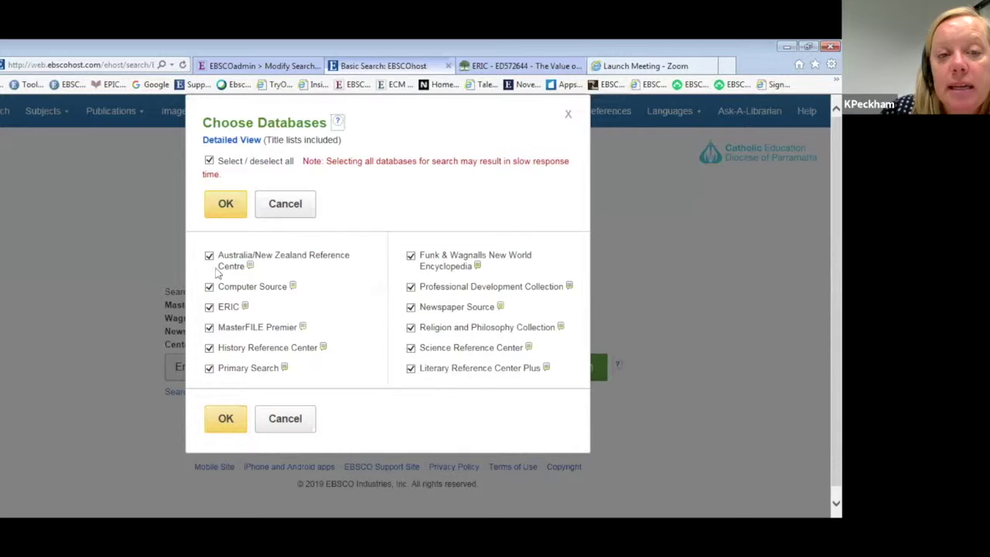
pyautogui.click(209, 161)
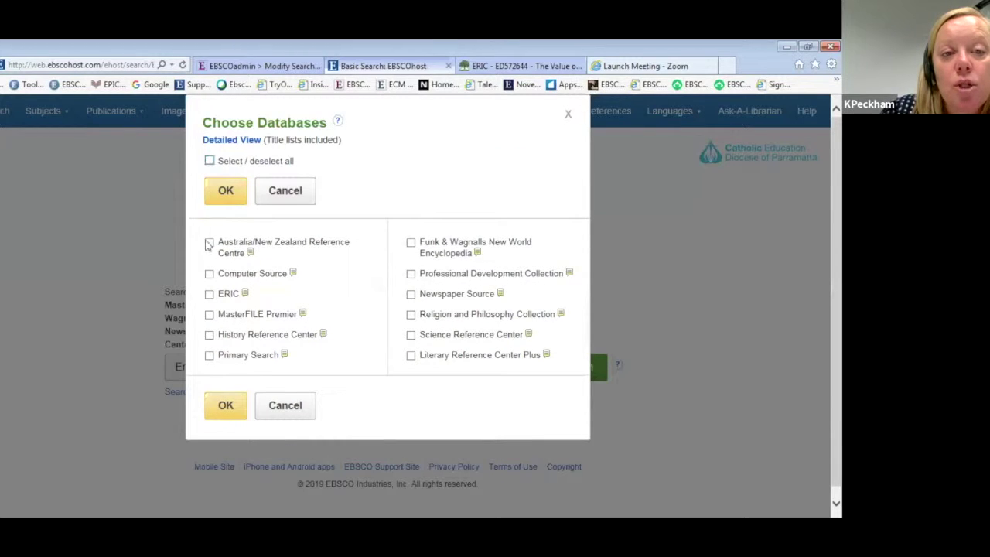
pyautogui.click(209, 243)
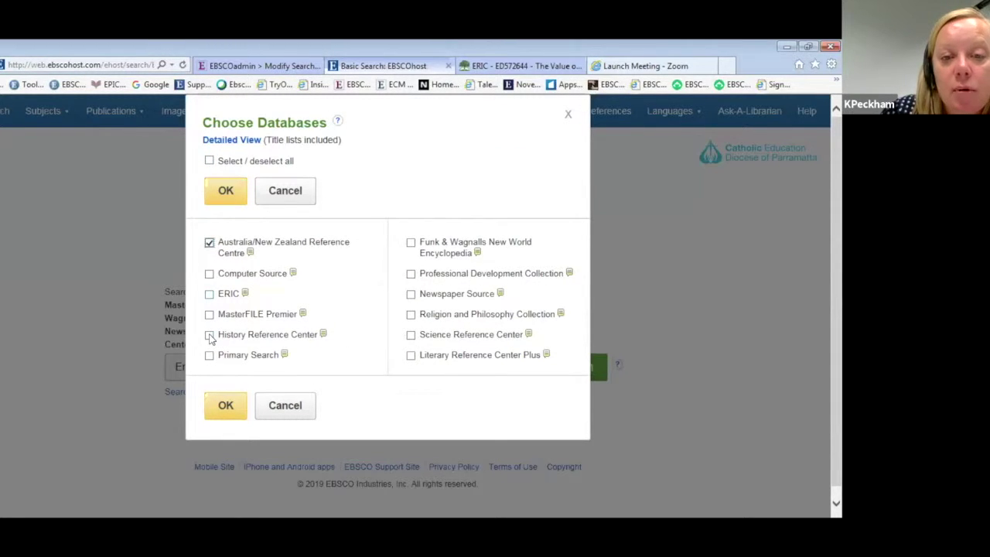
pyautogui.click(410, 335)
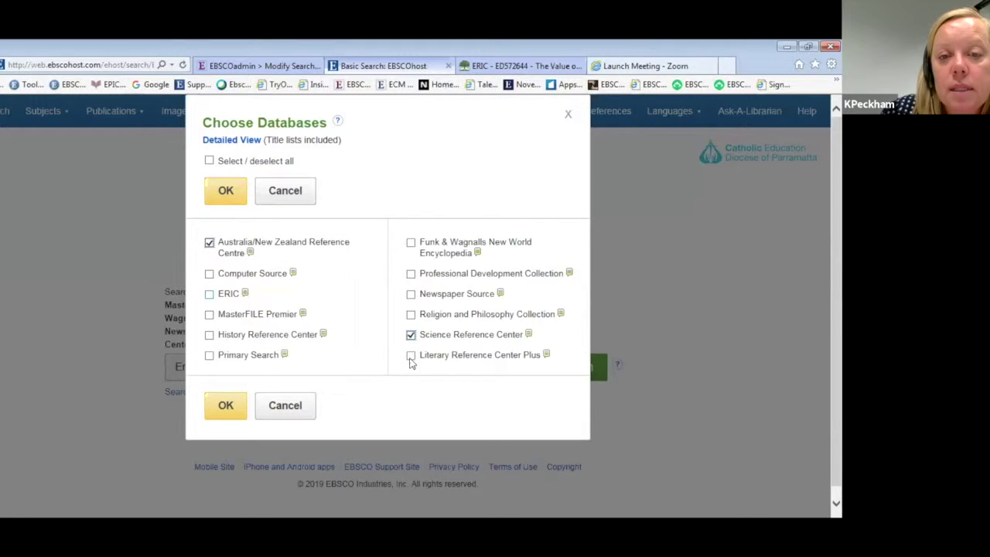
pyautogui.click(210, 315)
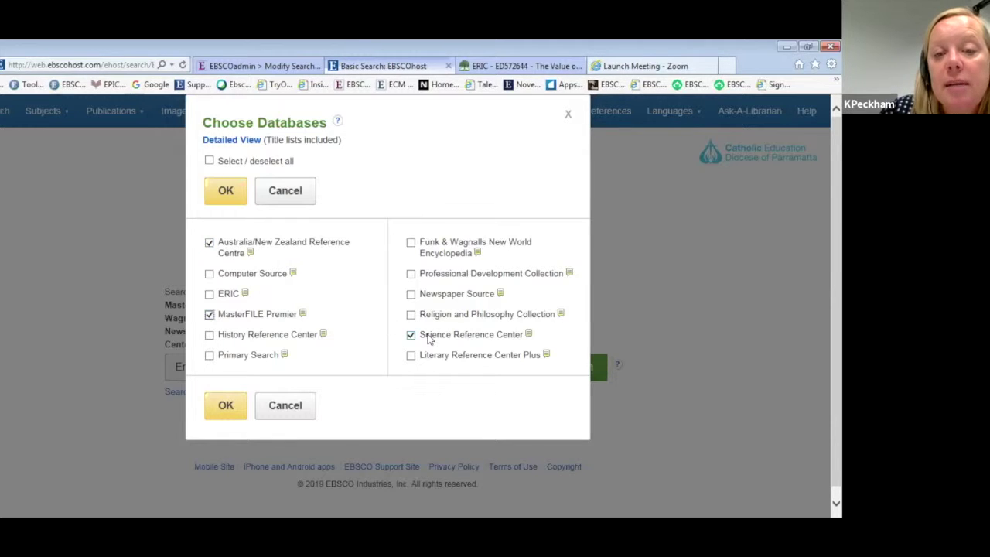
pyautogui.click(227, 407)
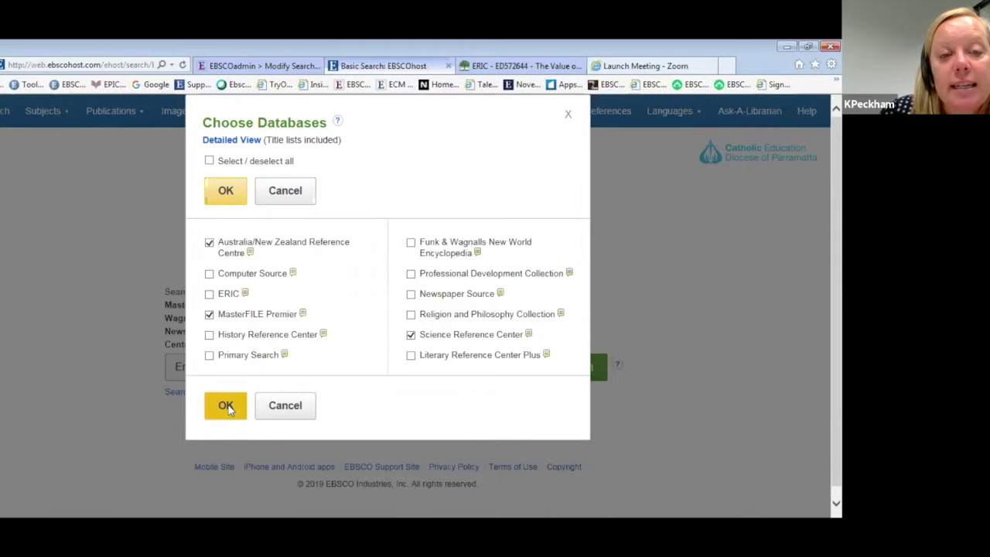
pyautogui.write('hu')
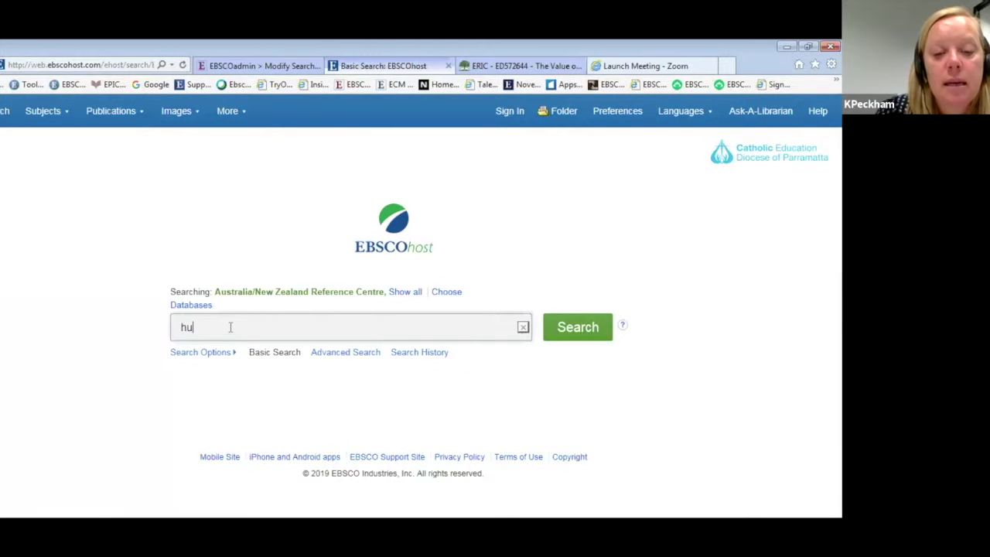
pyautogui.write('man cloning')
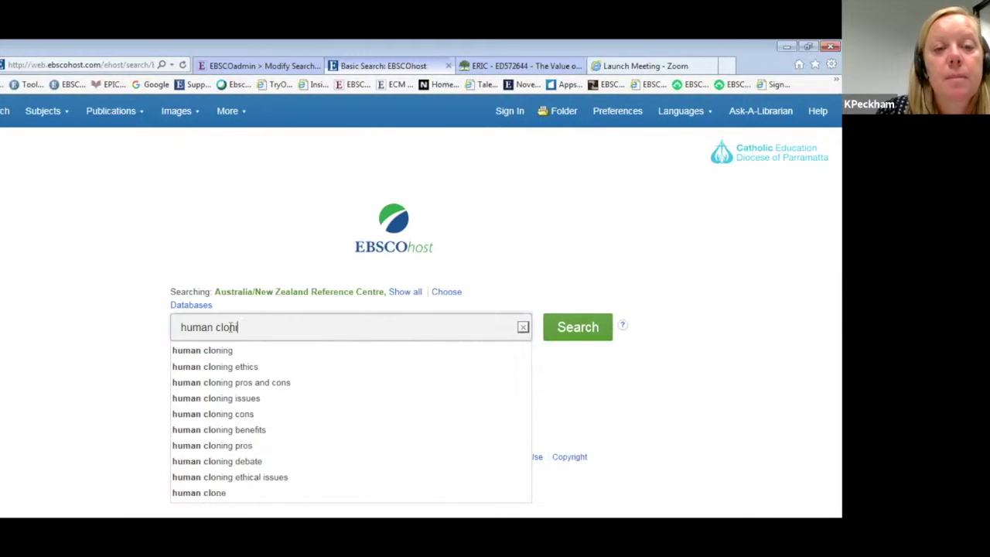
# Search the 'human cloning ethics' suggestion, view the 'Human Cloning.' record, then start a New Search.
pyautogui.click(232, 368)
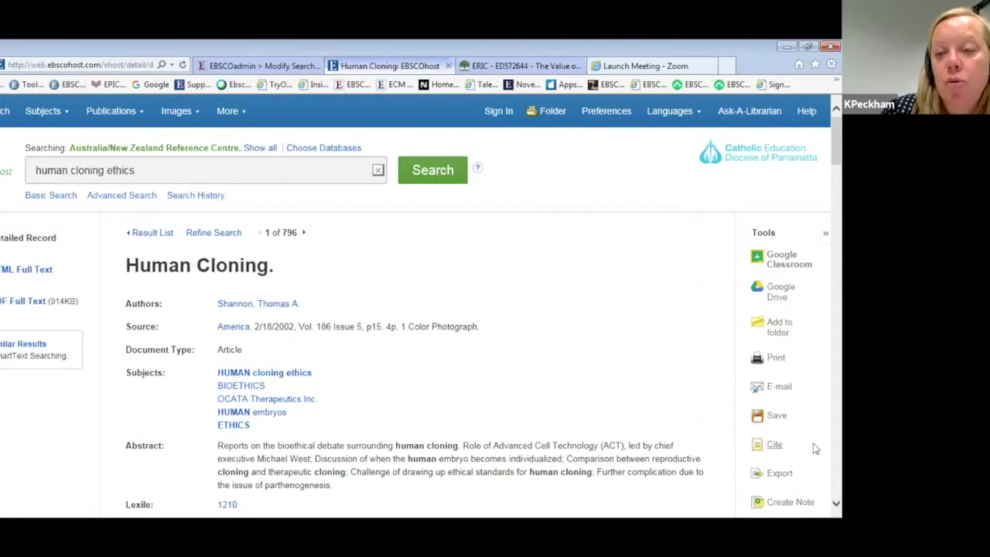
pyautogui.scroll(-2, 813, 451)
pyautogui.scroll(2, 554, 365)
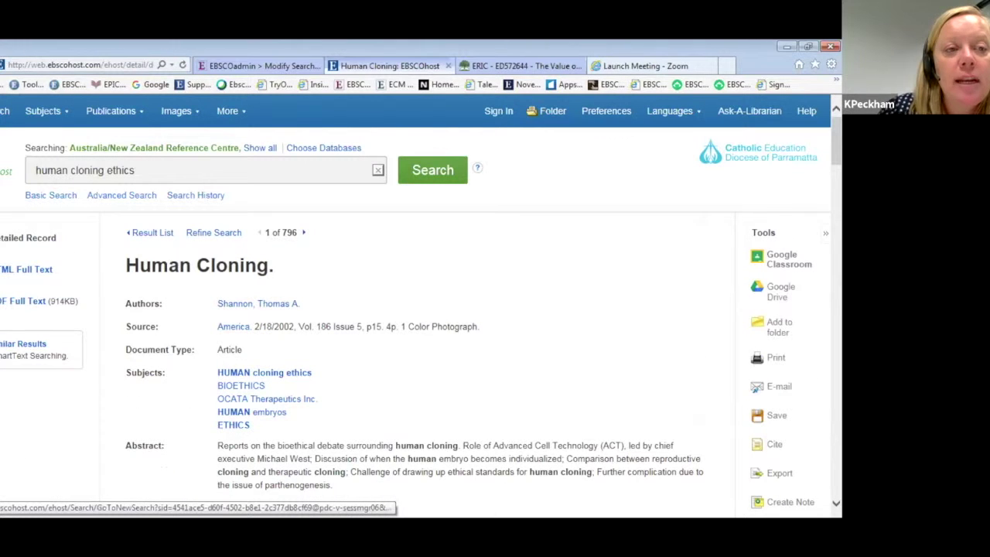
pyautogui.click(264, 372)
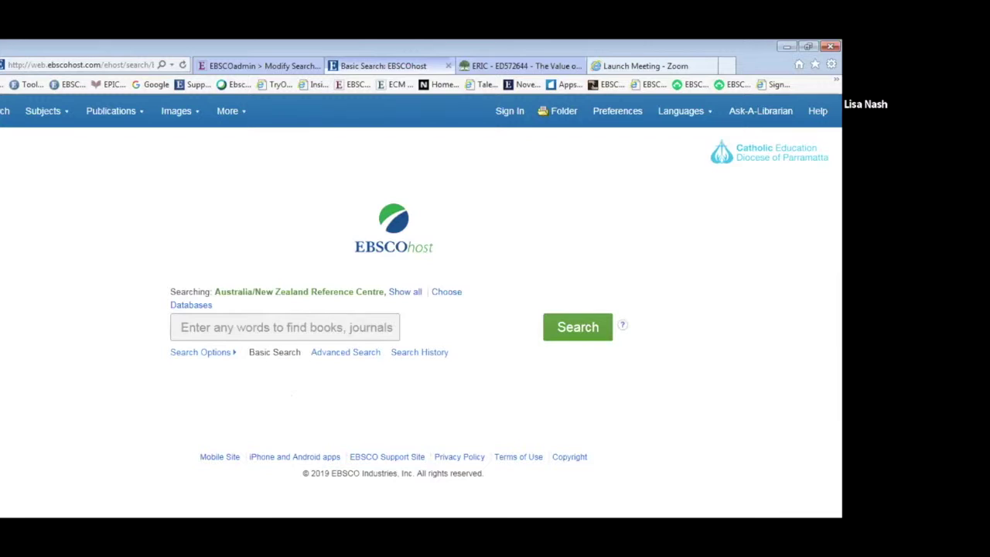
# Place the cursor in the empty Basic Search box, ready for a new term.
pyautogui.click(286, 327)
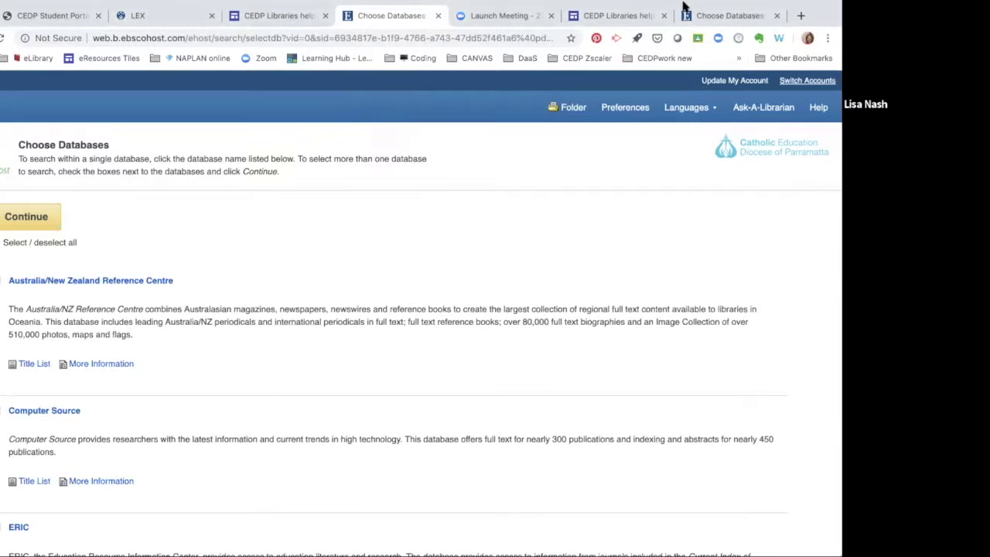
# Go via the Student Portal to the LEX eLibrary and follow the CEDP Libraries help site link.
pyautogui.click(74, 22)
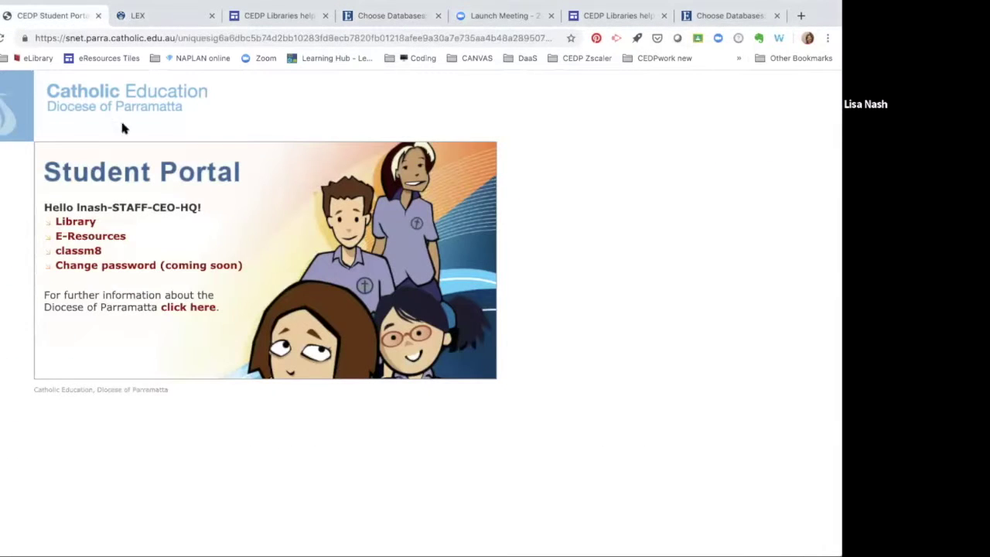
pyautogui.click(122, 22)
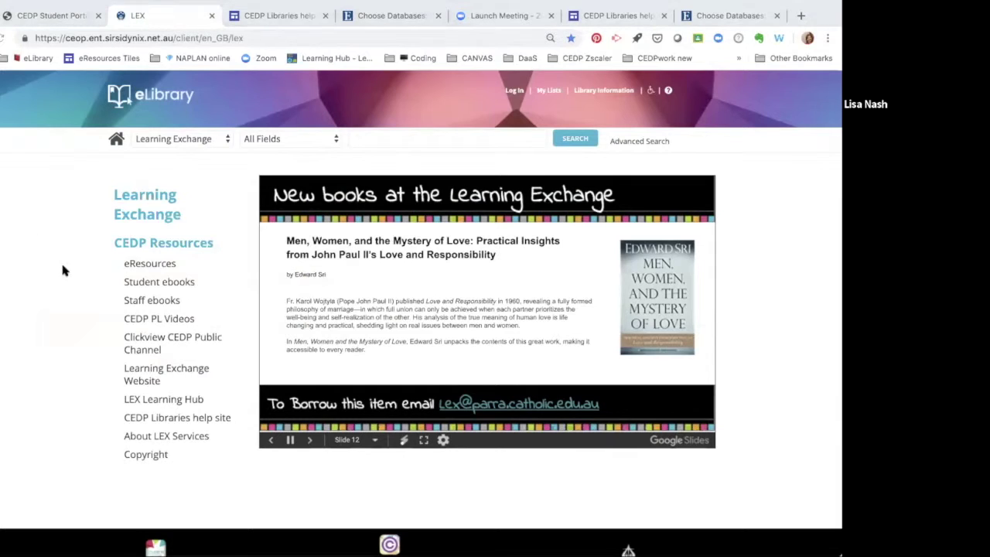
pyautogui.click(147, 418)
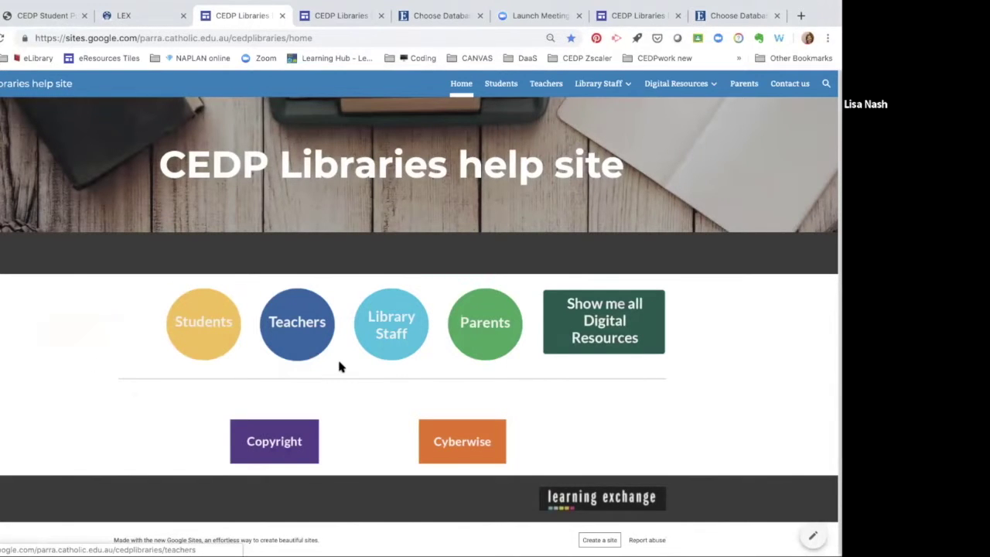
# View the Show me all Digital Resources page, then the CEDP eResource Database page.
pyautogui.click(594, 331)
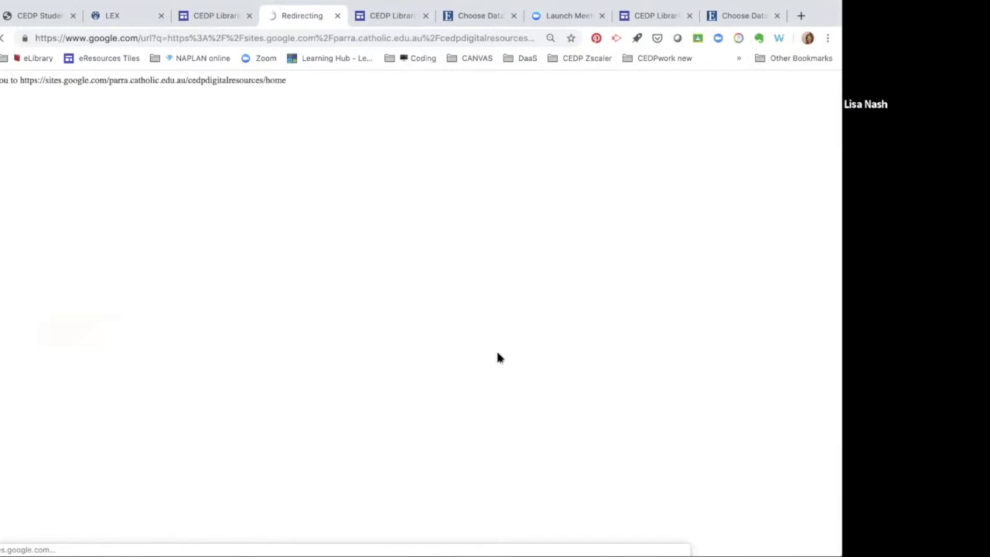
pyautogui.scroll(-1, 495, 379)
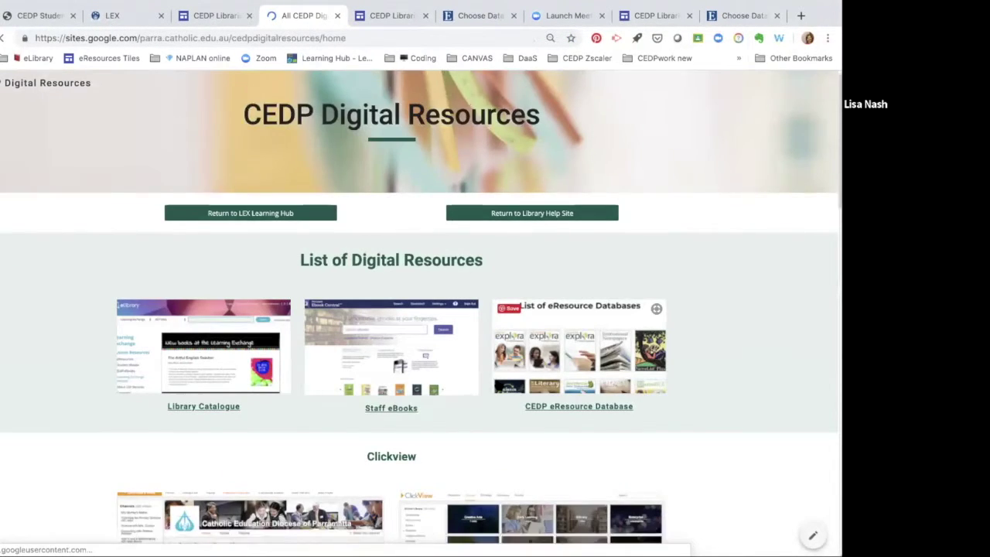
pyautogui.scroll(-2, 568, 271)
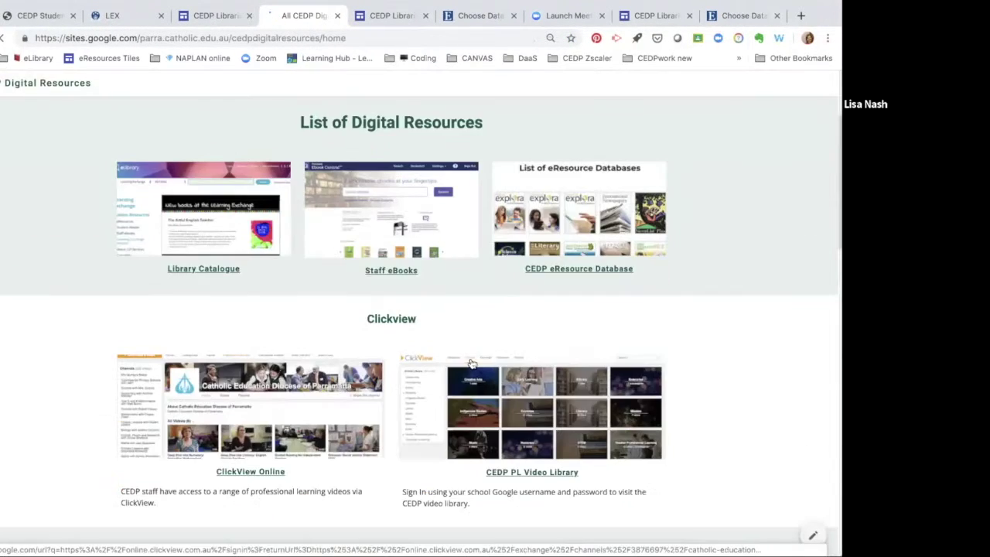
pyautogui.click(568, 269)
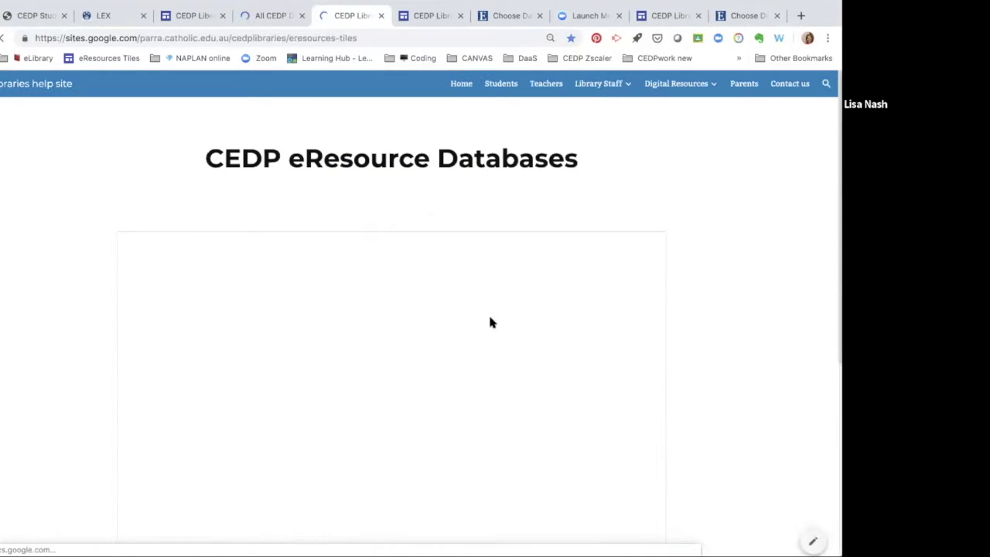
# Reopen the help site from LEX and go to Students, then Search for Online Articles.
pyautogui.click(104, 17)
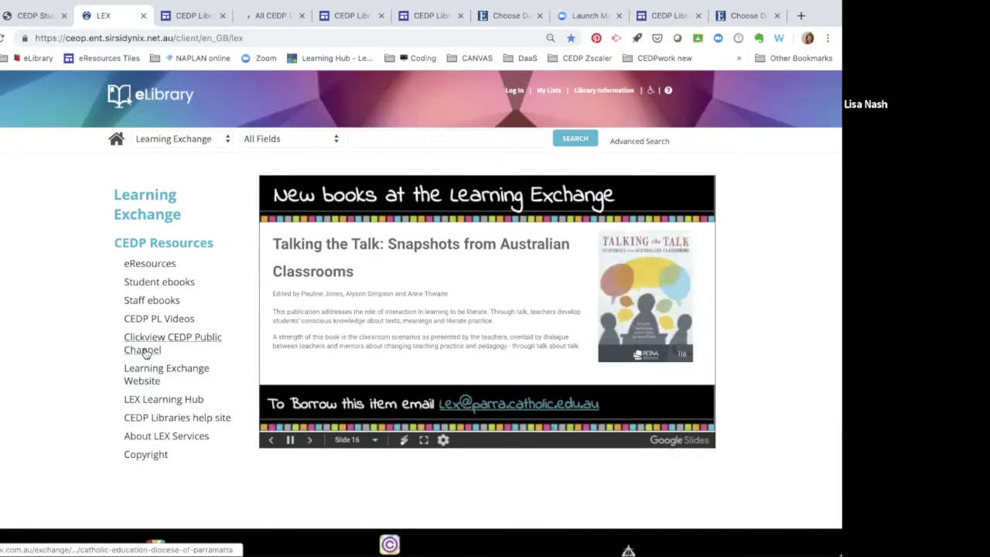
pyautogui.click(148, 422)
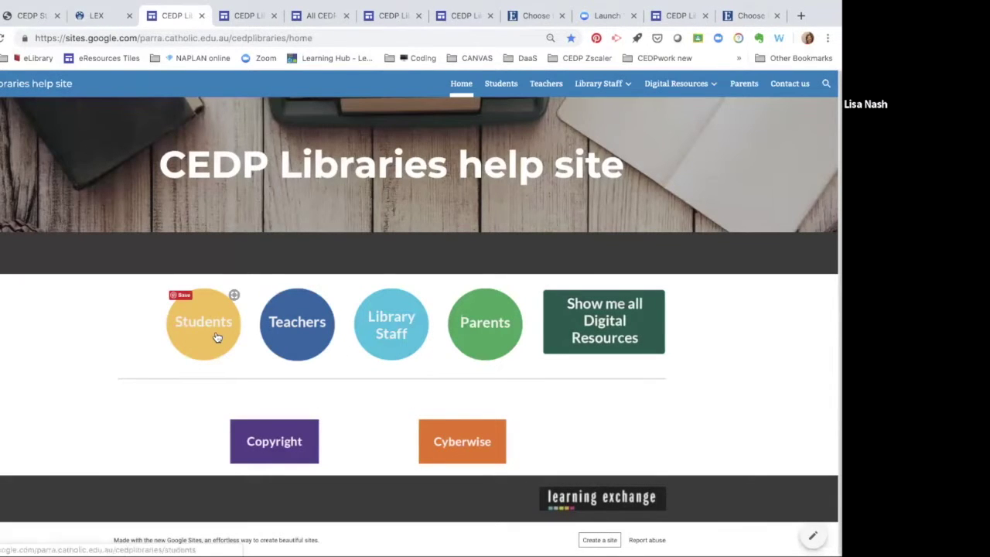
pyautogui.click(217, 337)
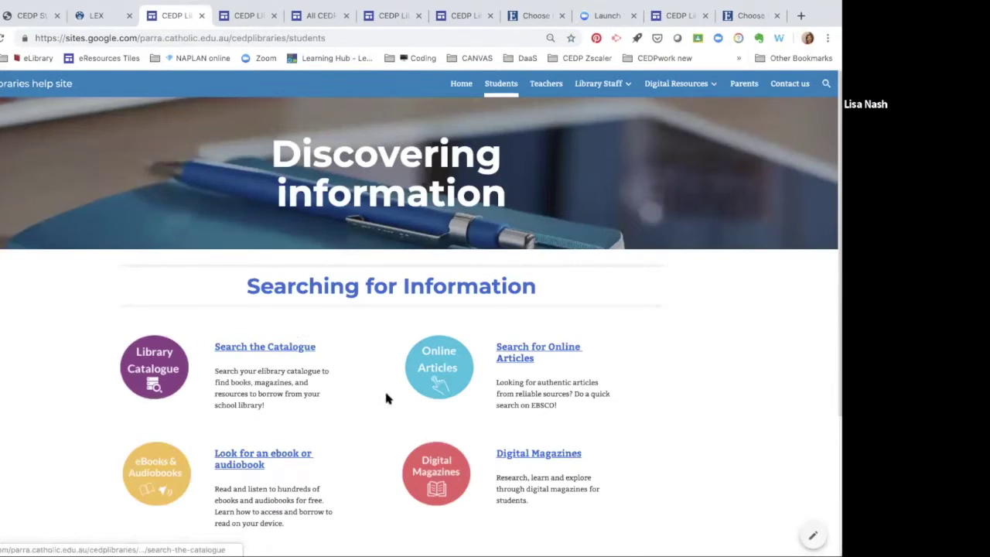
pyautogui.scroll(-1, 387, 396)
pyautogui.click(518, 332)
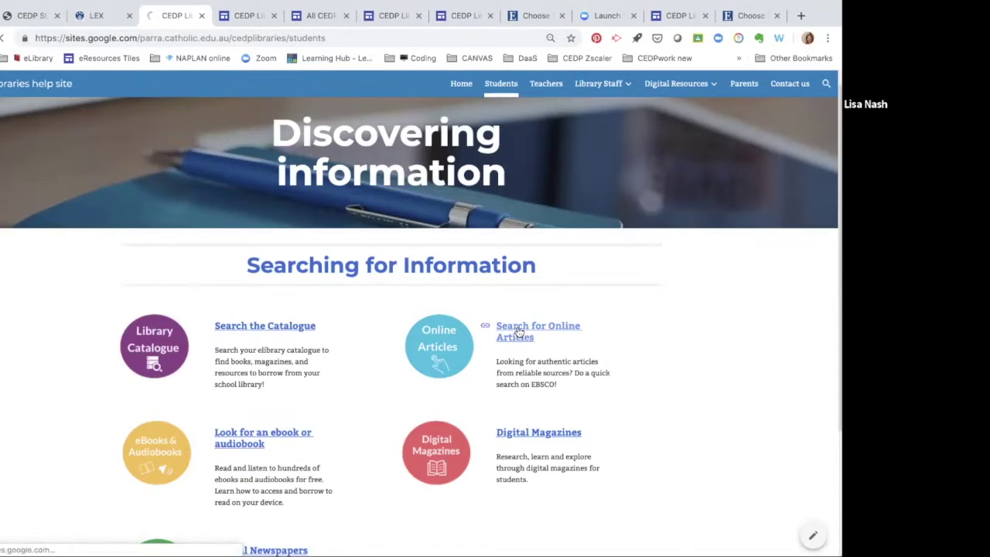
pyautogui.scroll(-3, 418, 364)
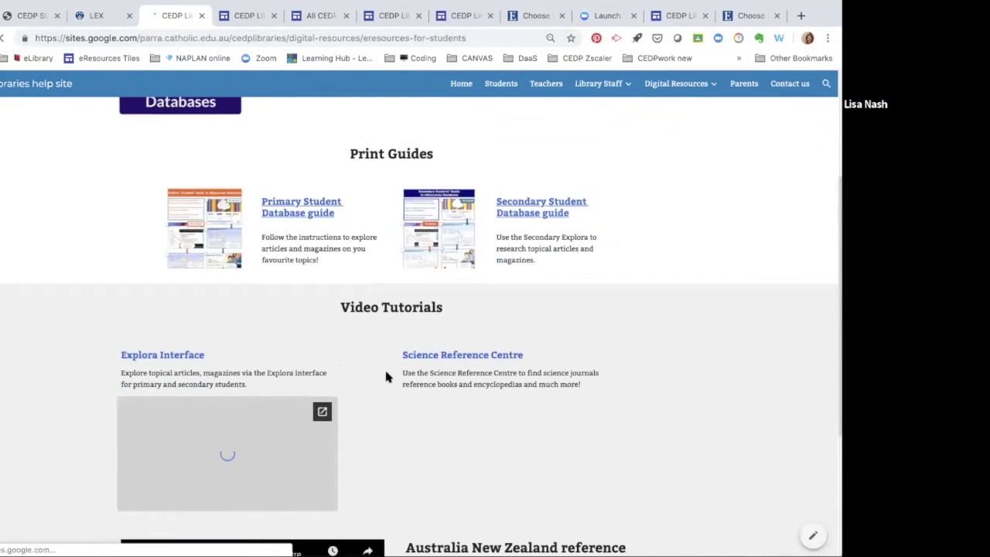
pyautogui.scroll(-2, 383, 367)
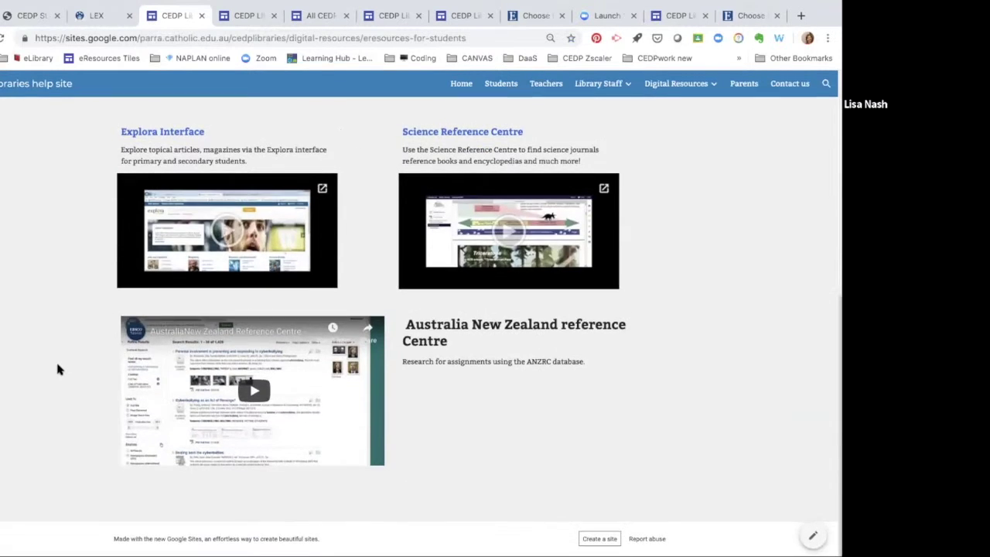
pyautogui.scroll(5, 57, 370)
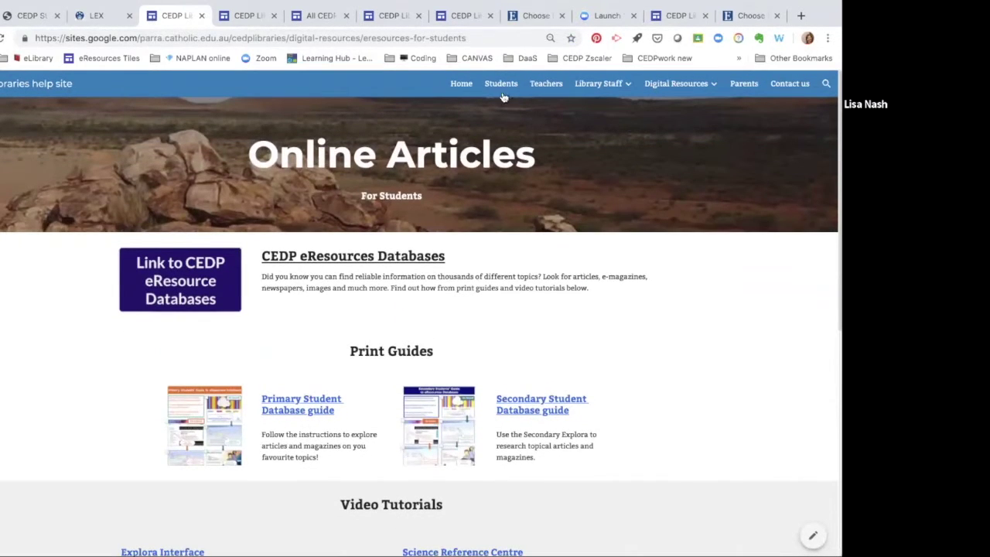